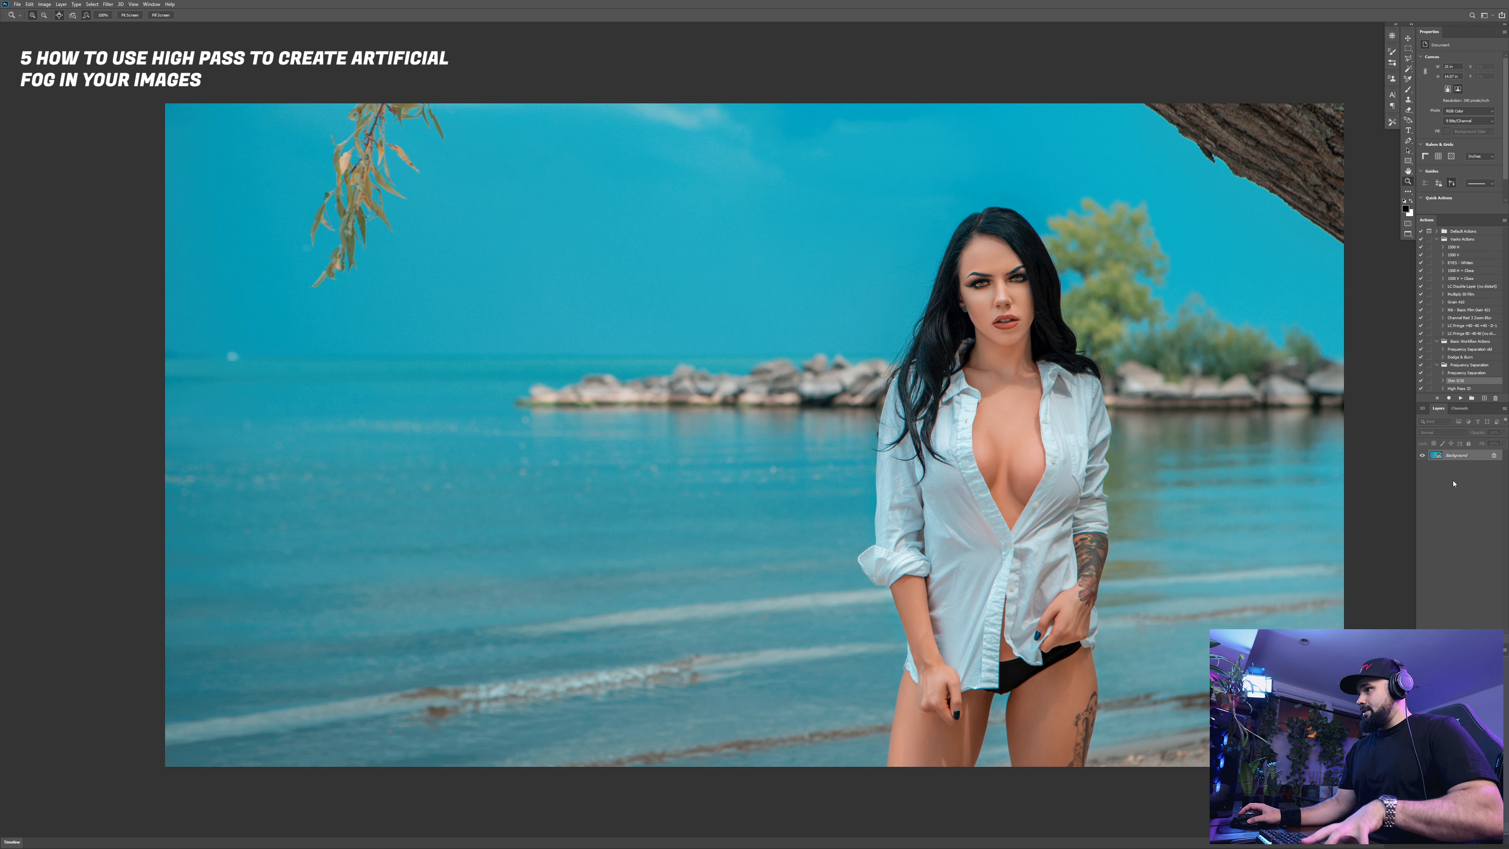
Duplicate the background layer and apply a High Pass filter with a 60-pixel radius to the copy
key(ctrl+j)
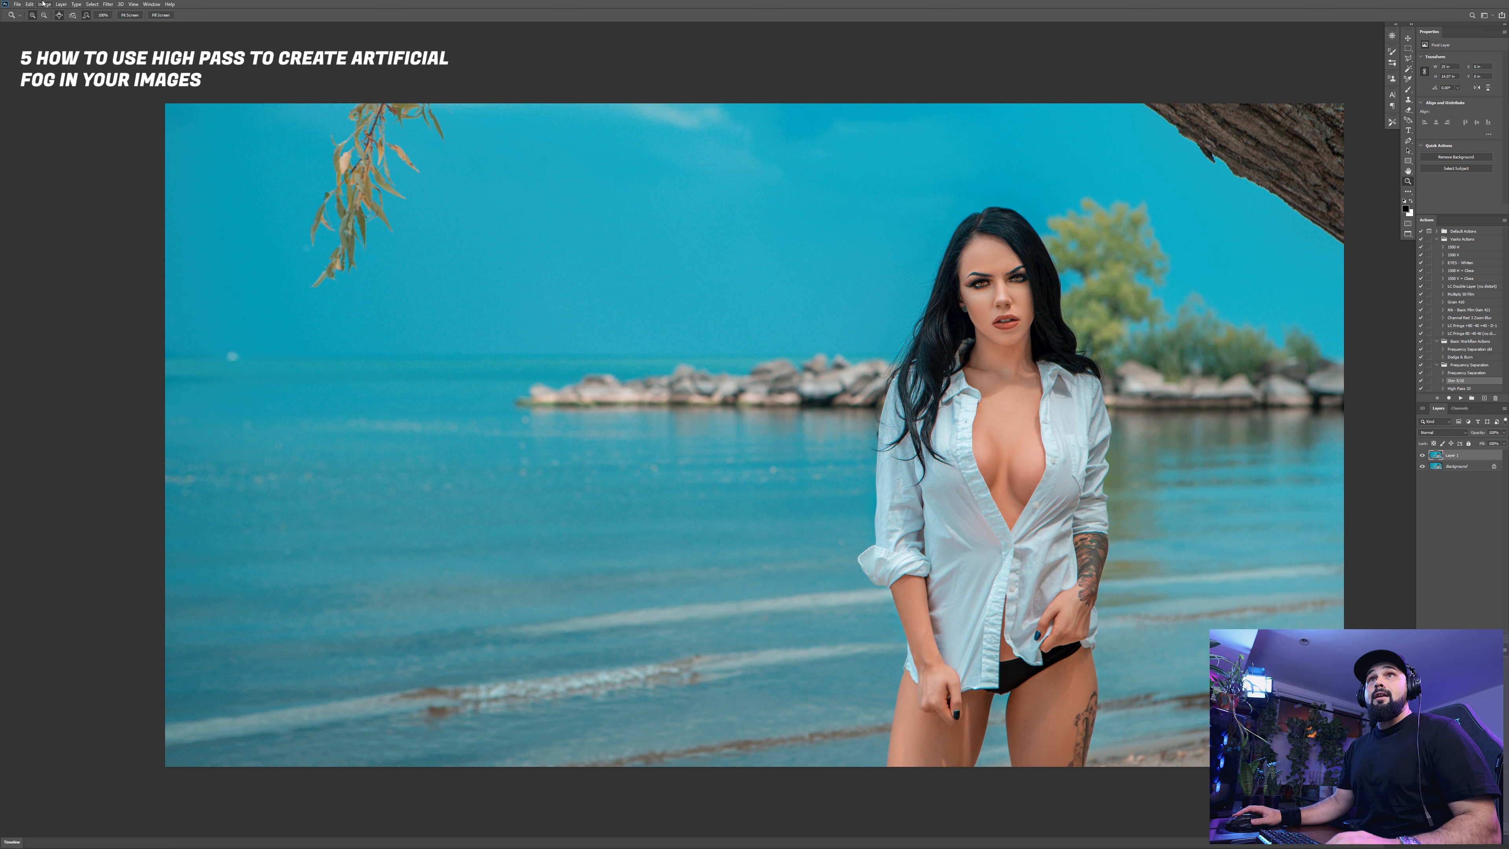
click(113, 5)
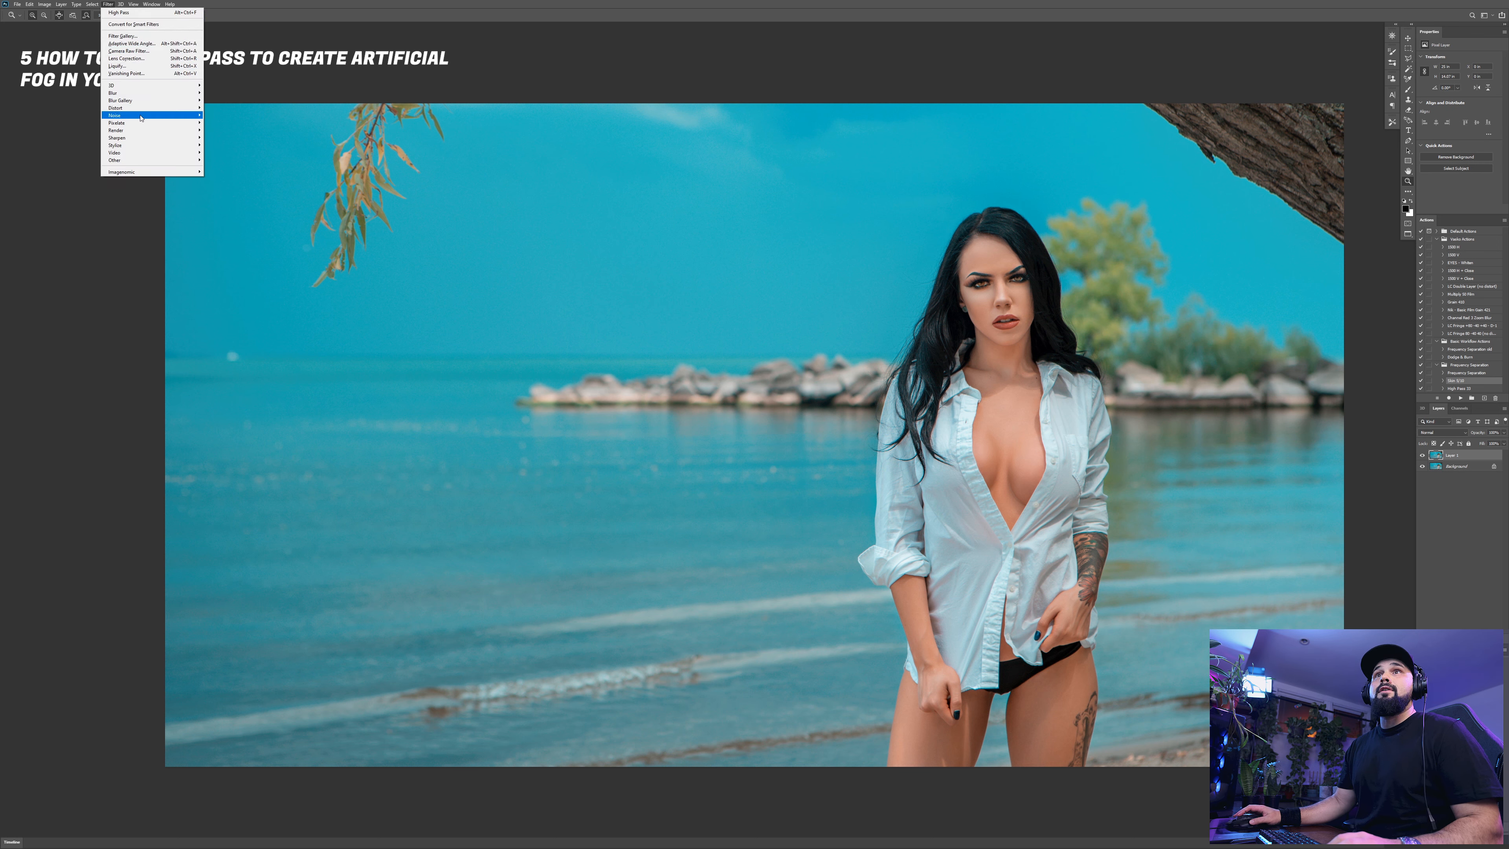
mouse_move(138, 160)
click(217, 168)
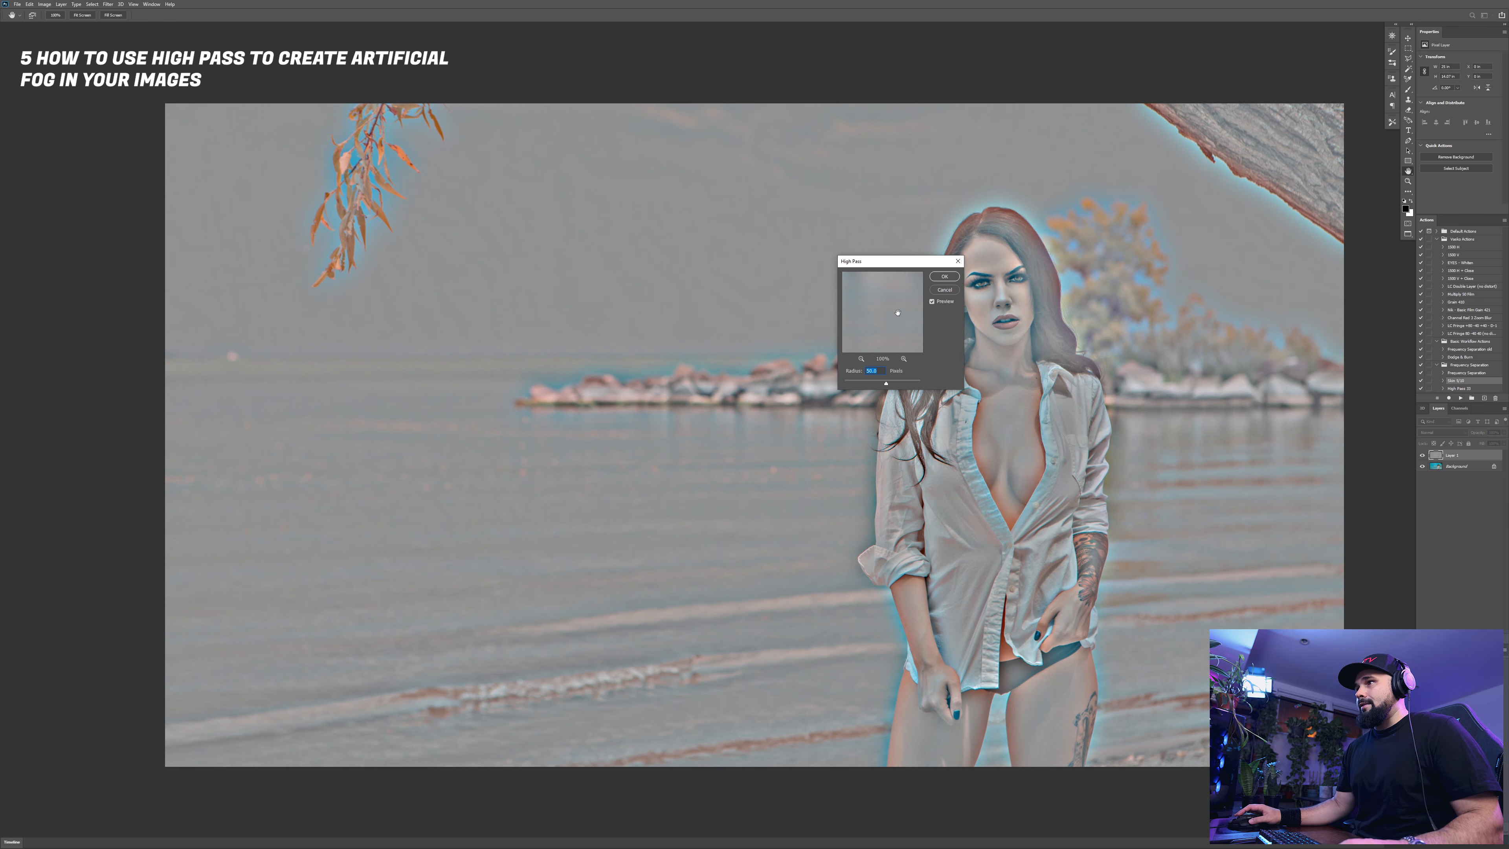
drag(907, 265, 757, 377)
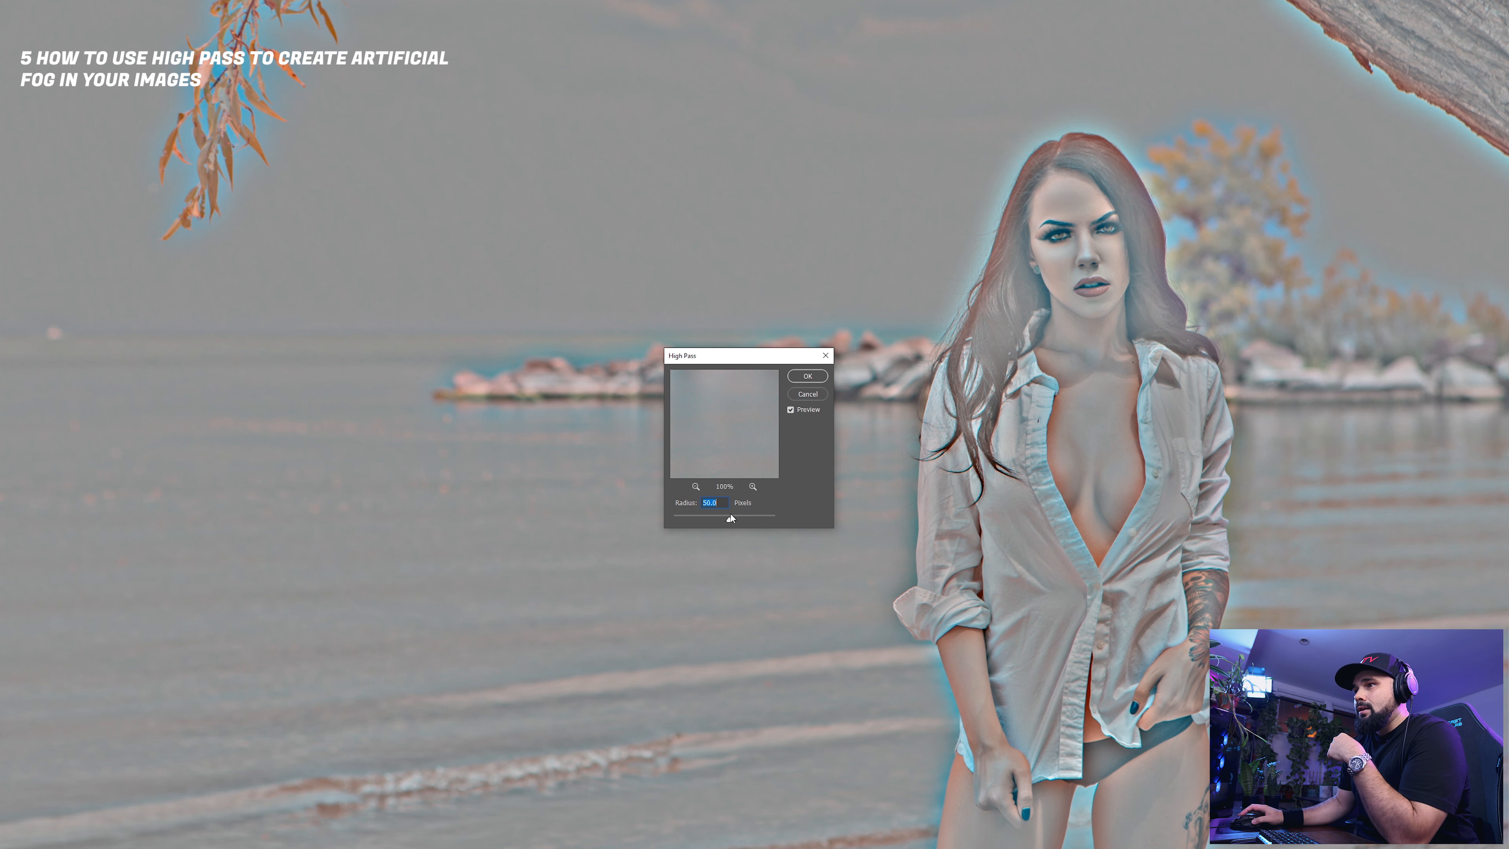
mouse_move(718, 520)
mouse_down()
mouse_move(700, 517)
mouse_move(731, 520)
mouse_up()
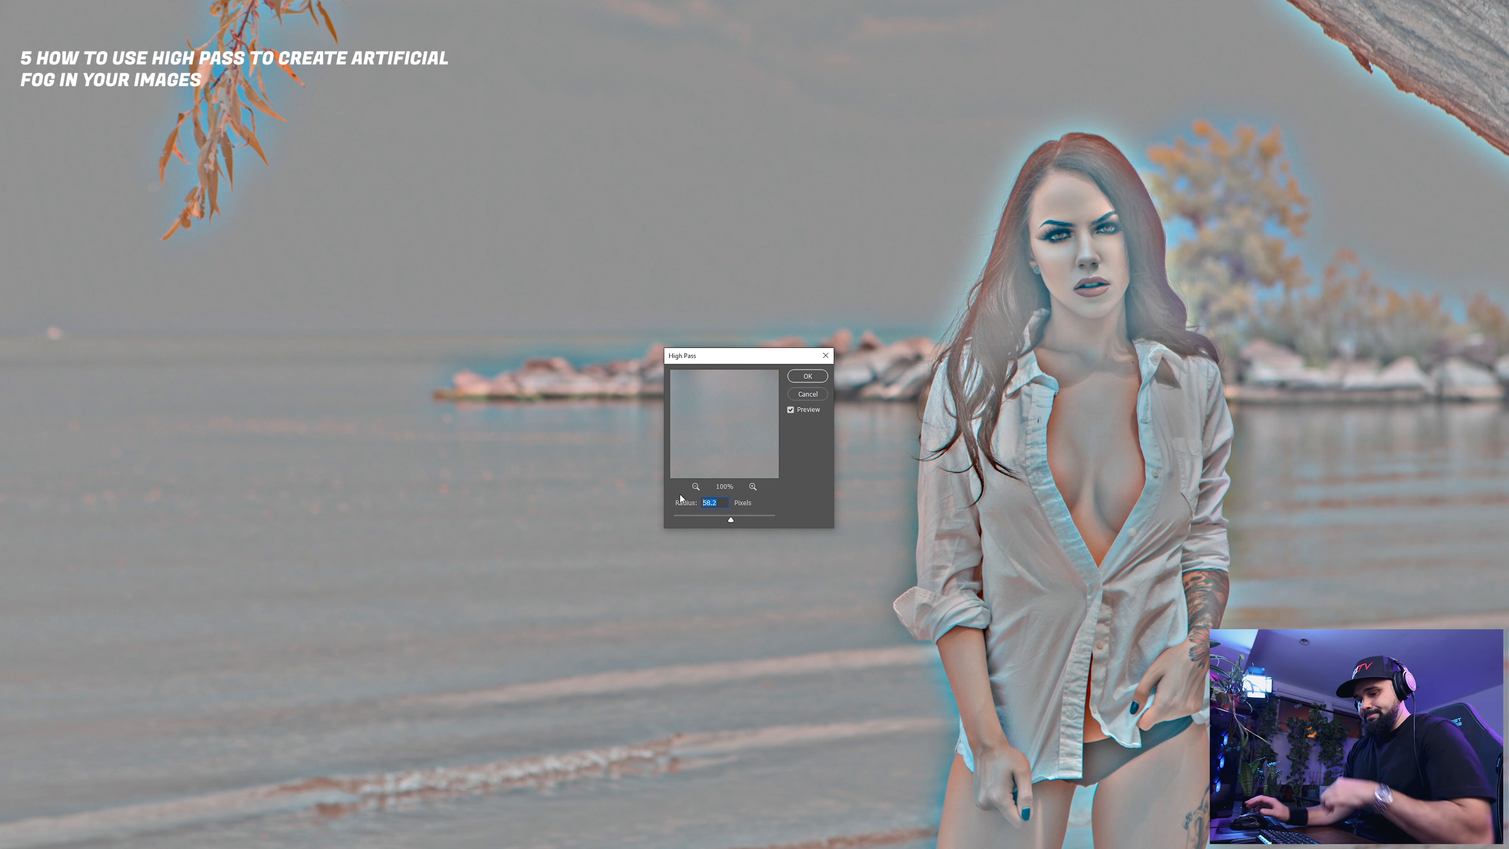
text(60)
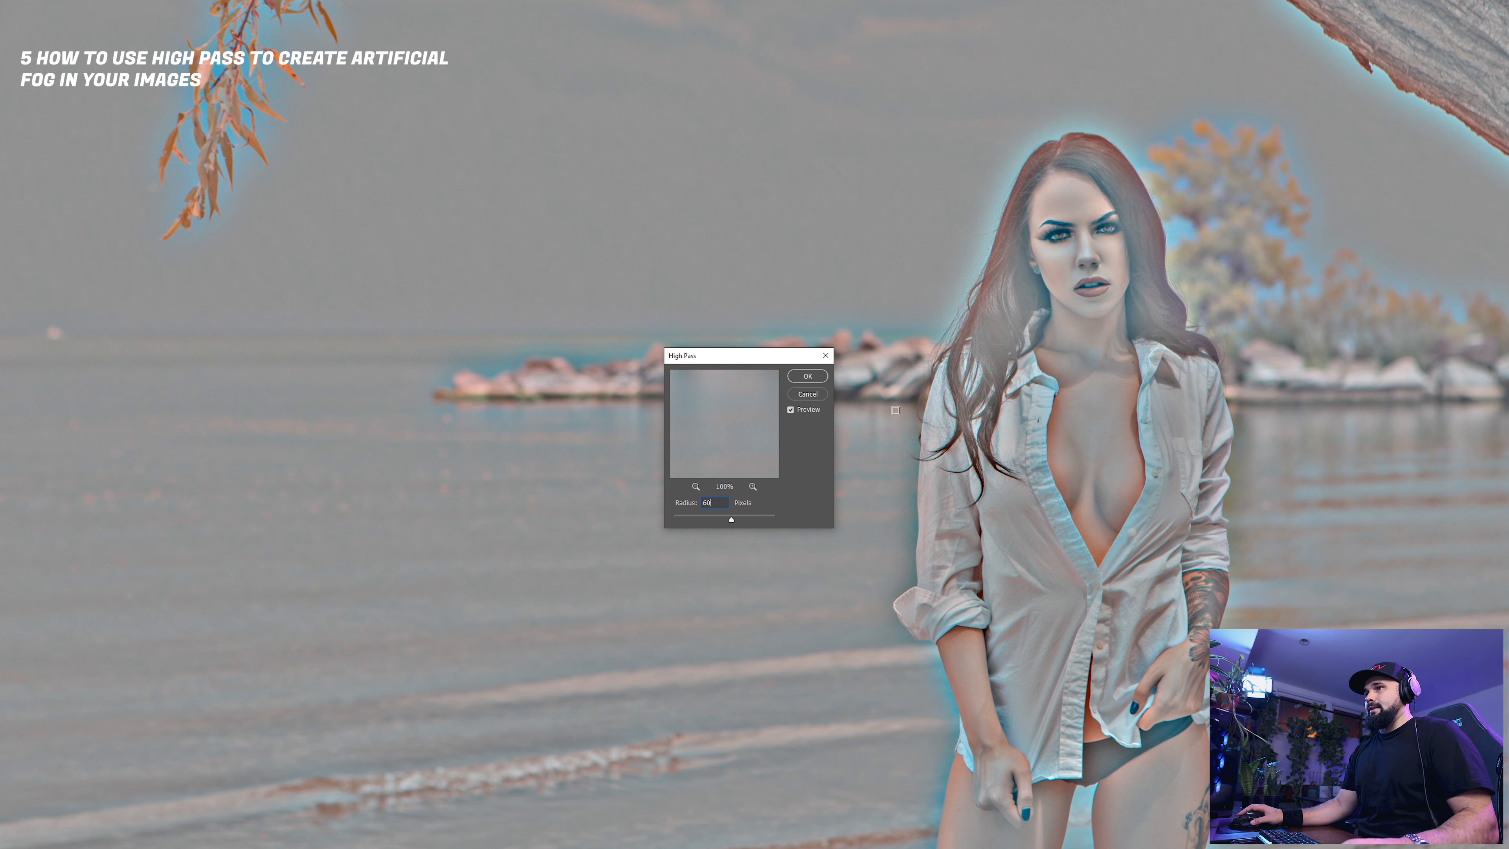
click(808, 376)
key(F7)
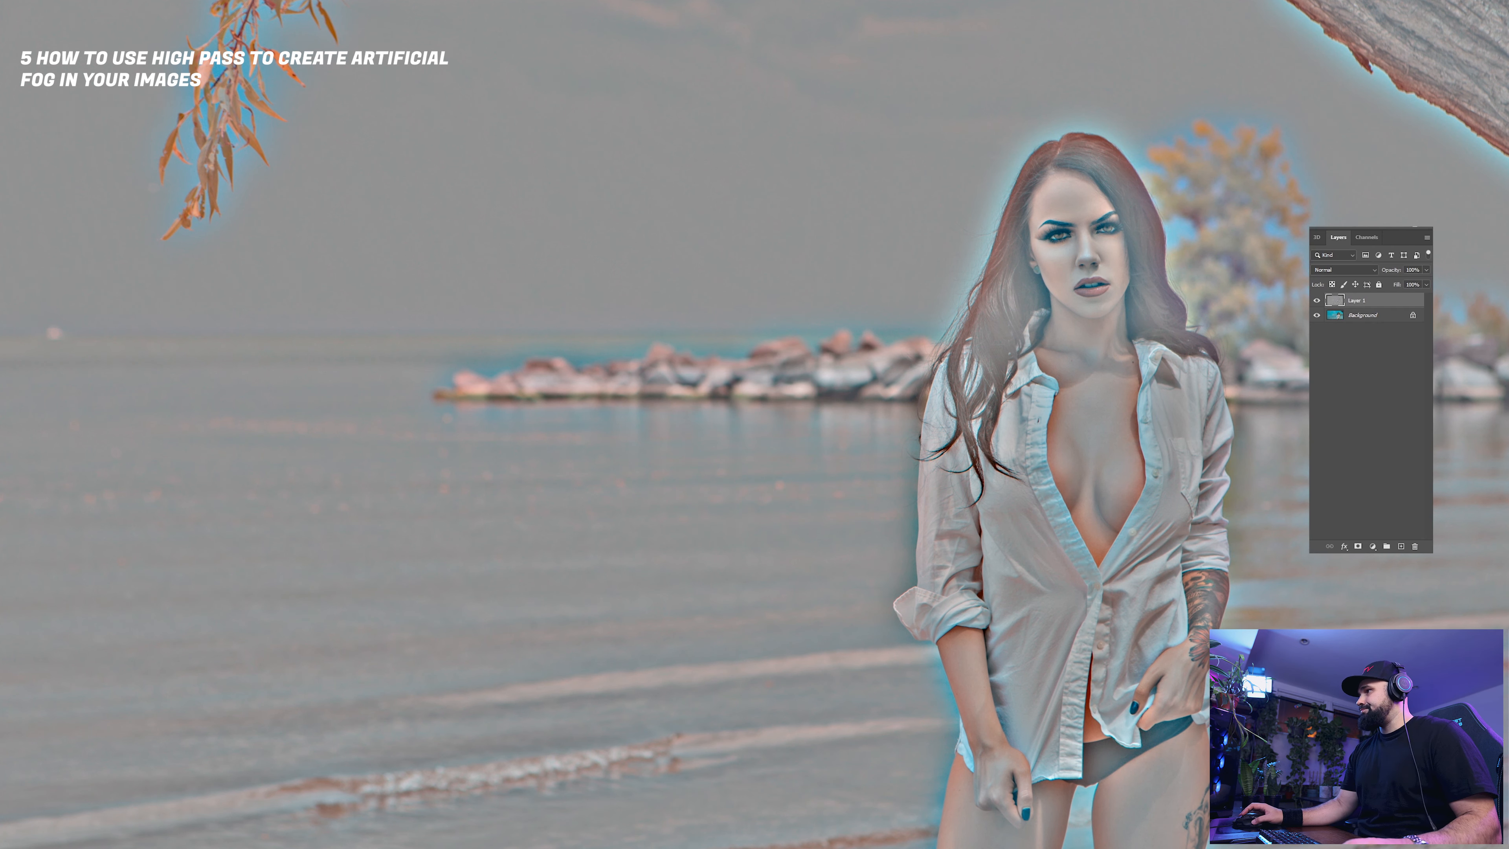
Set the high-pass layer's blend mode to Soft Light, invert it, and compare the image with and without it
click(1357, 270)
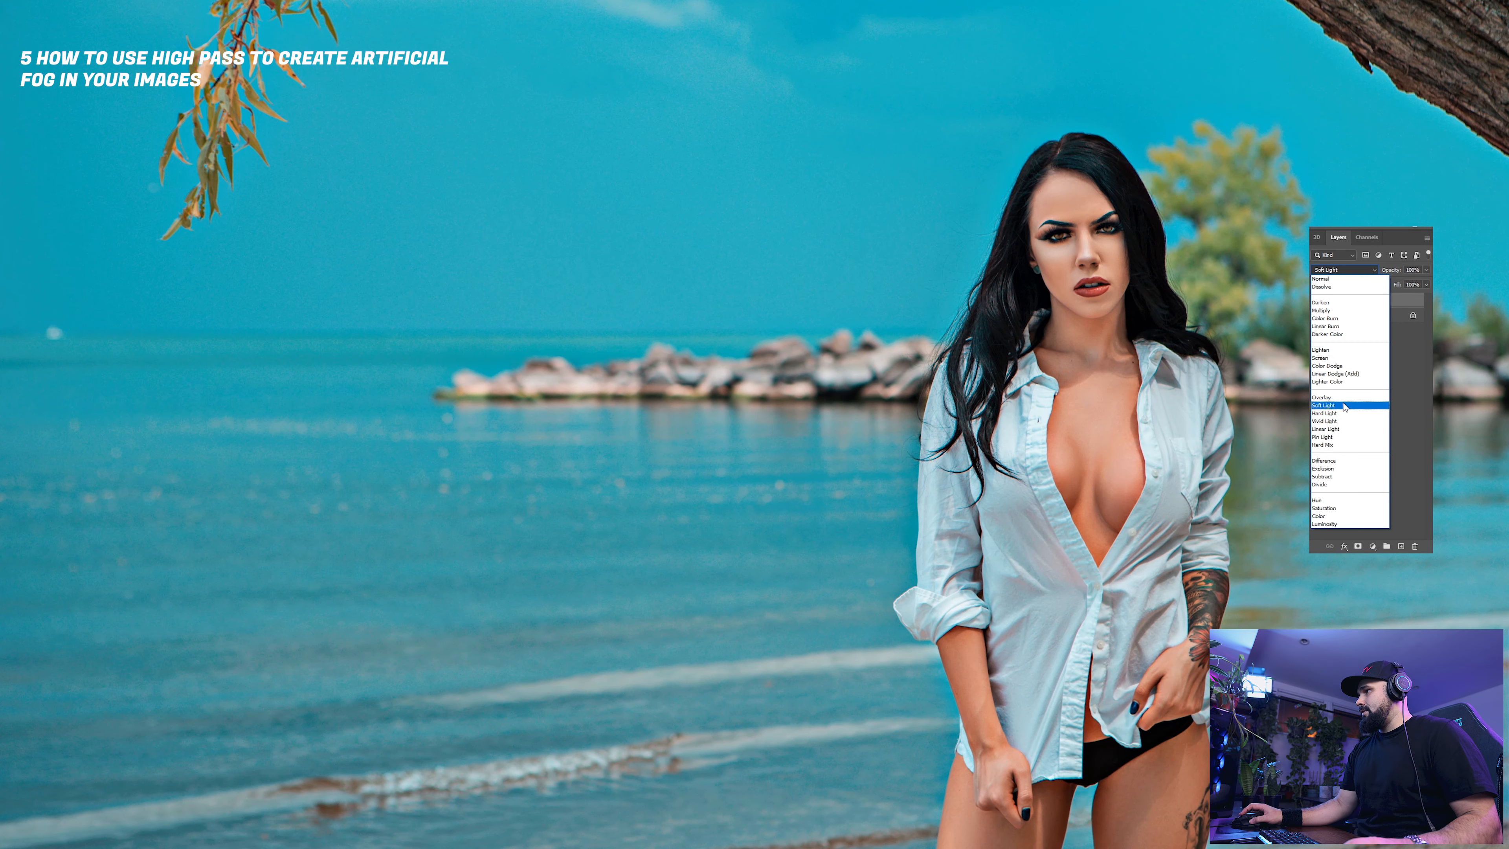
click(1349, 396)
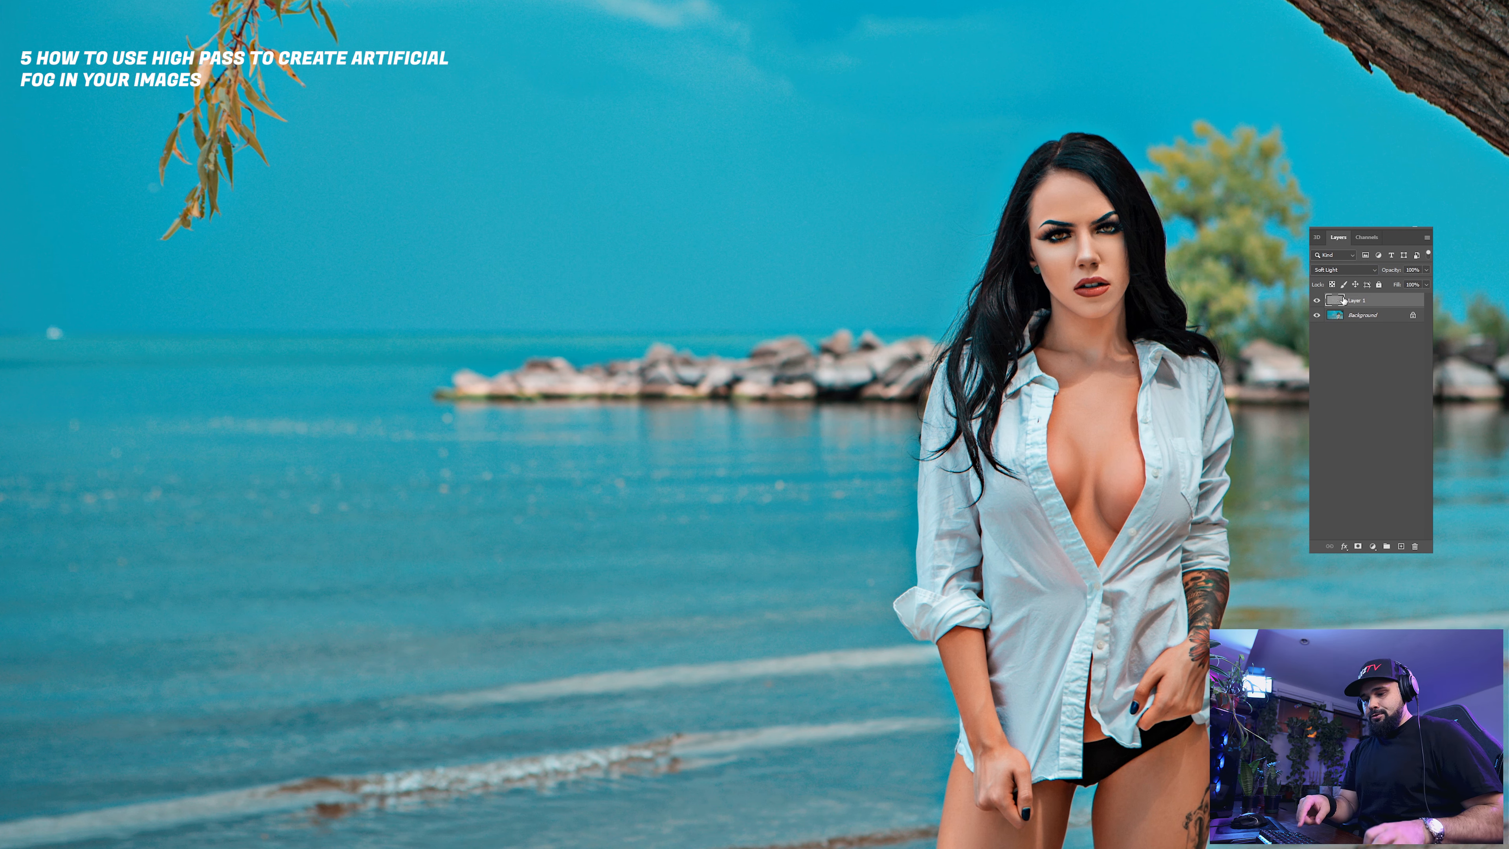
key(ctrl+i)
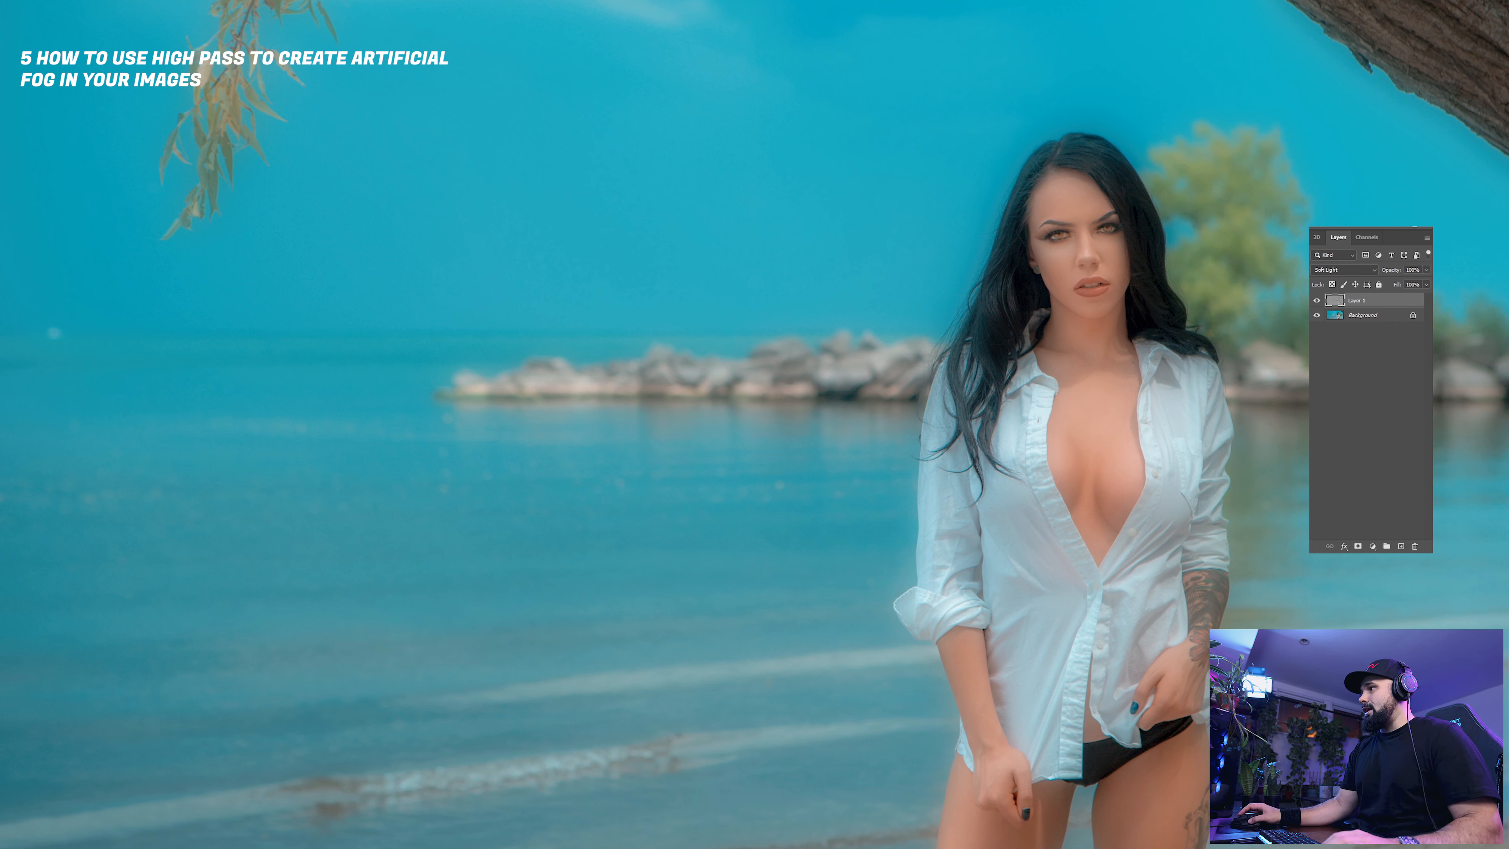
click(1317, 300)
click(1318, 301)
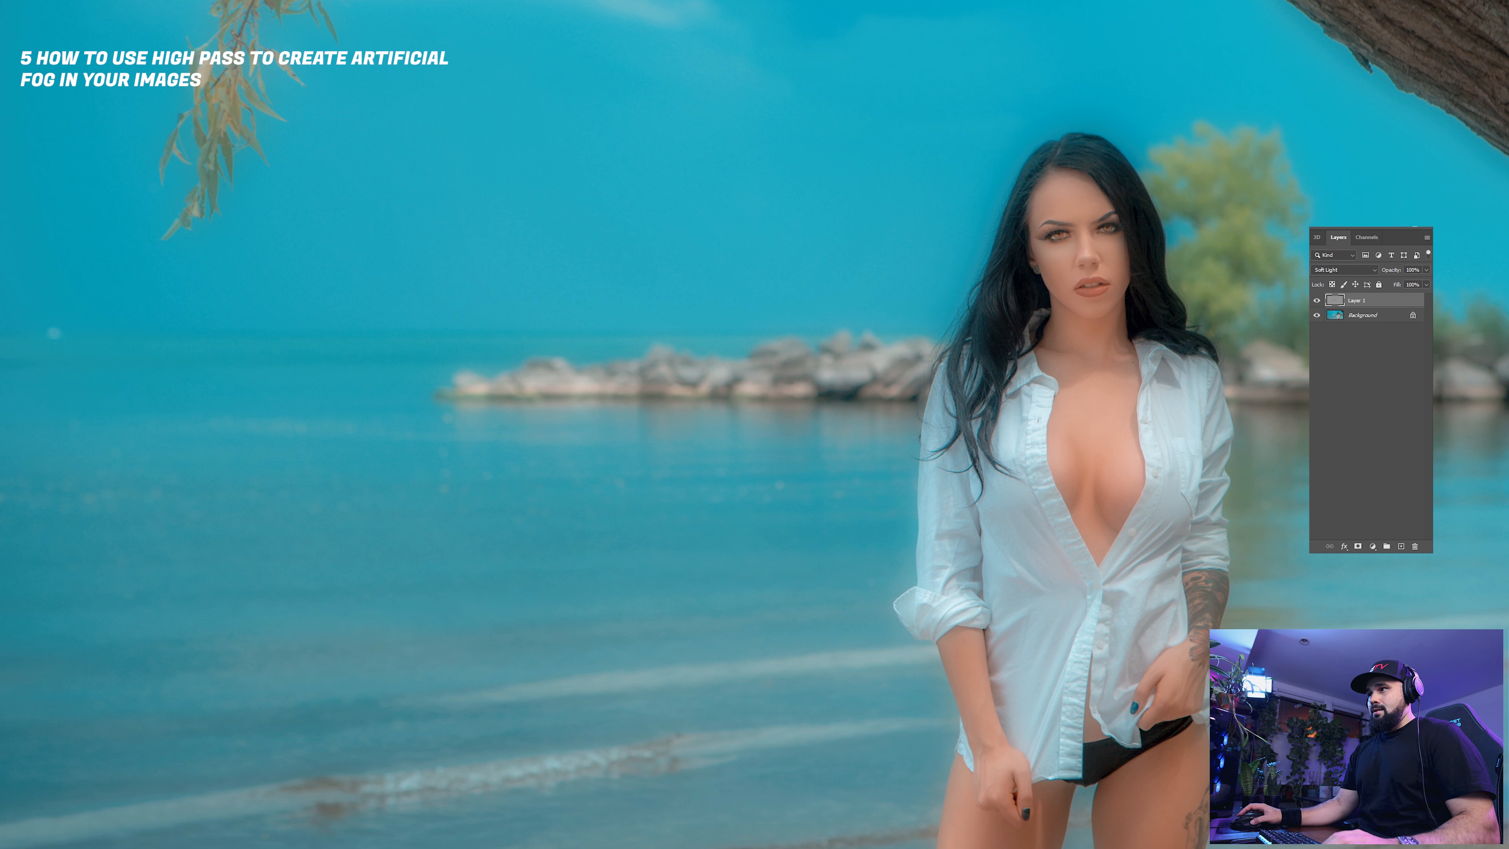
Replace the filtered layer with a fresh background copy and apply High Pass to it with a 60-pixel radius
drag(1378, 303, 1415, 546)
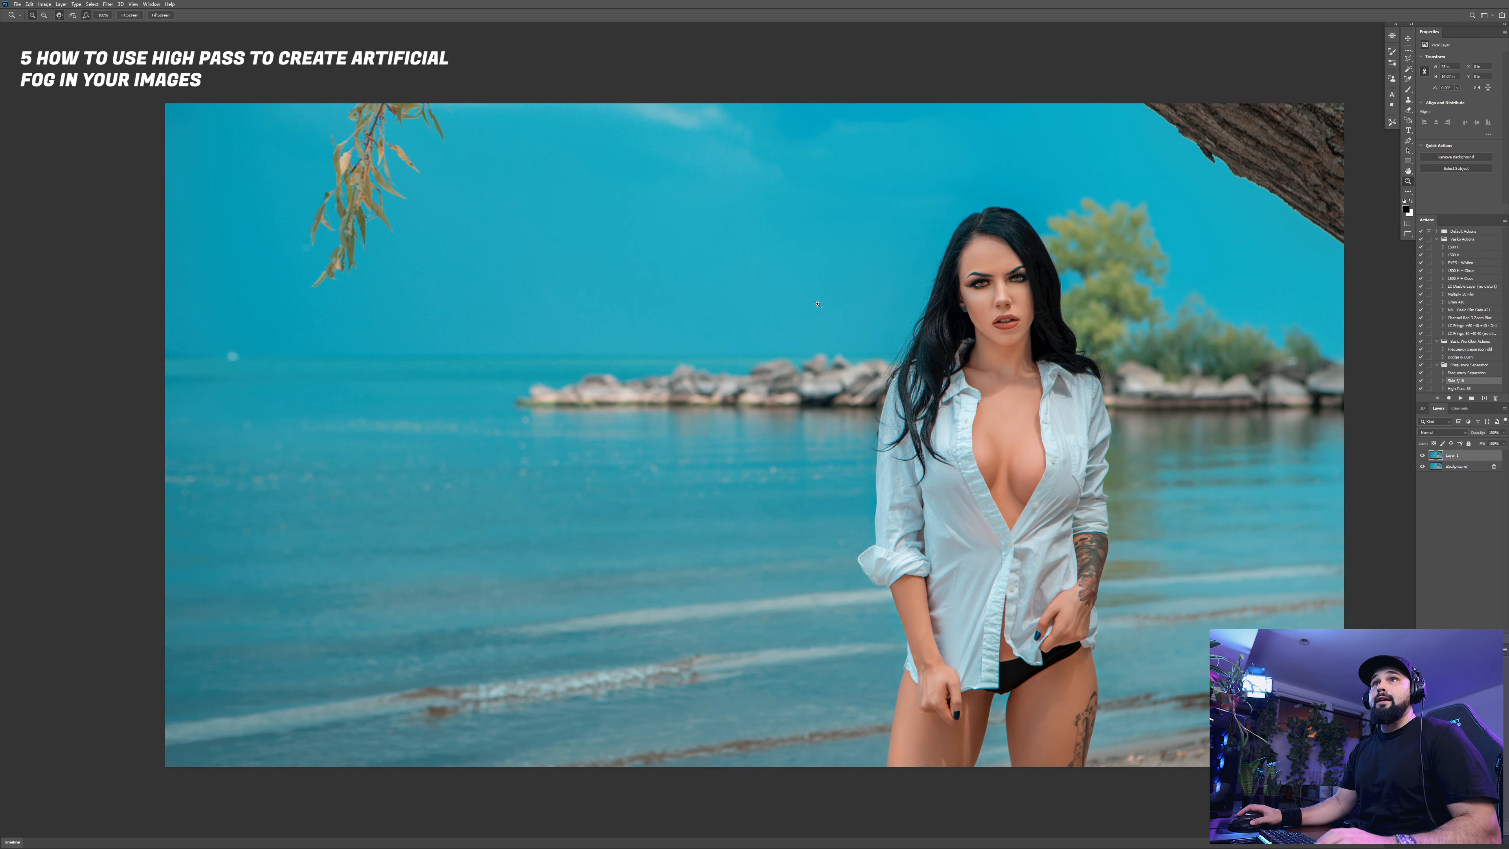
click(103, 7)
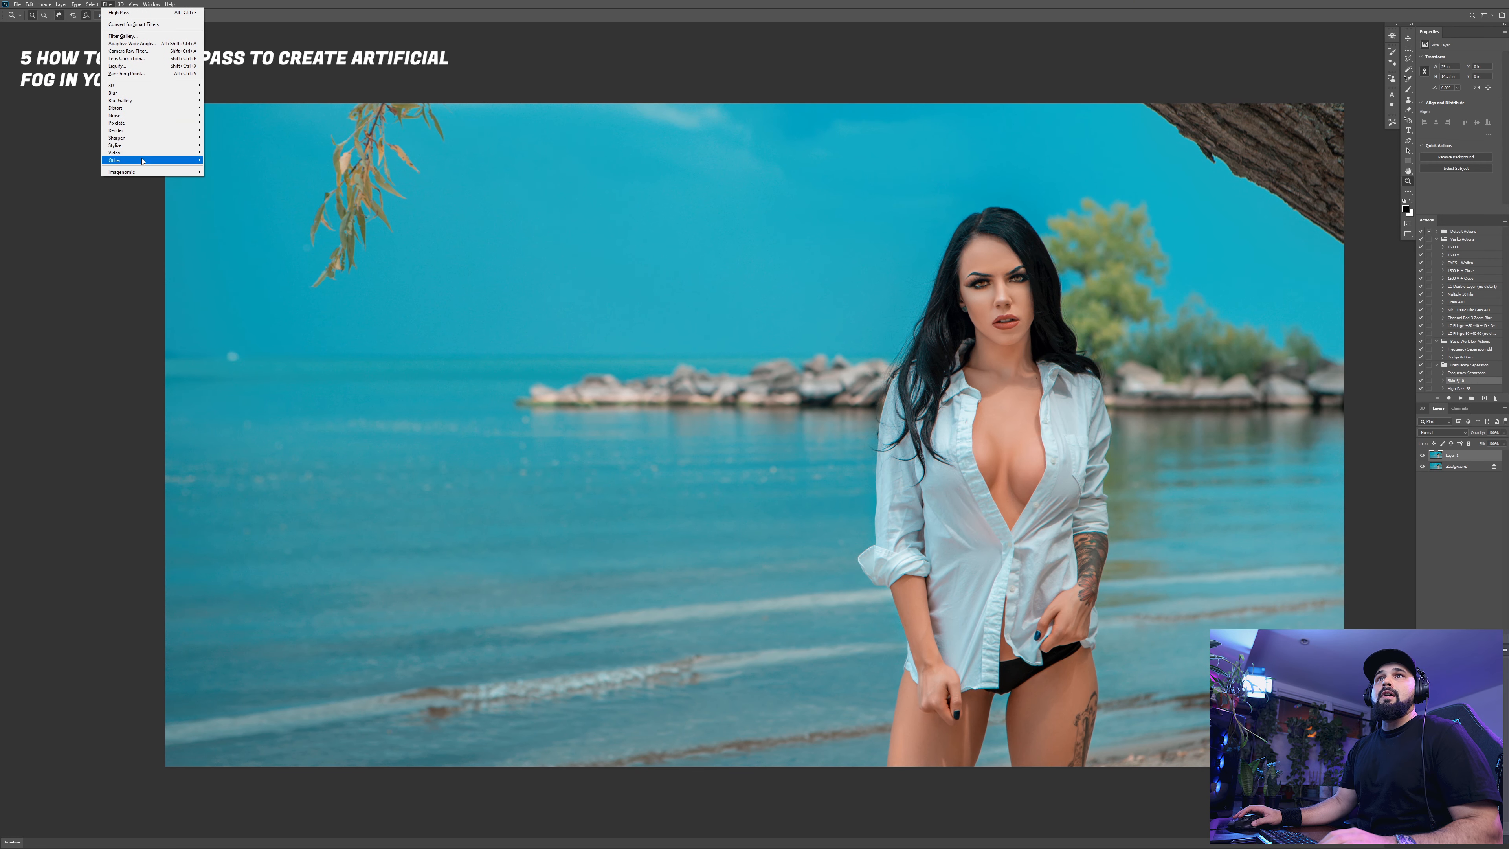
mouse_move(190, 160)
click(221, 167)
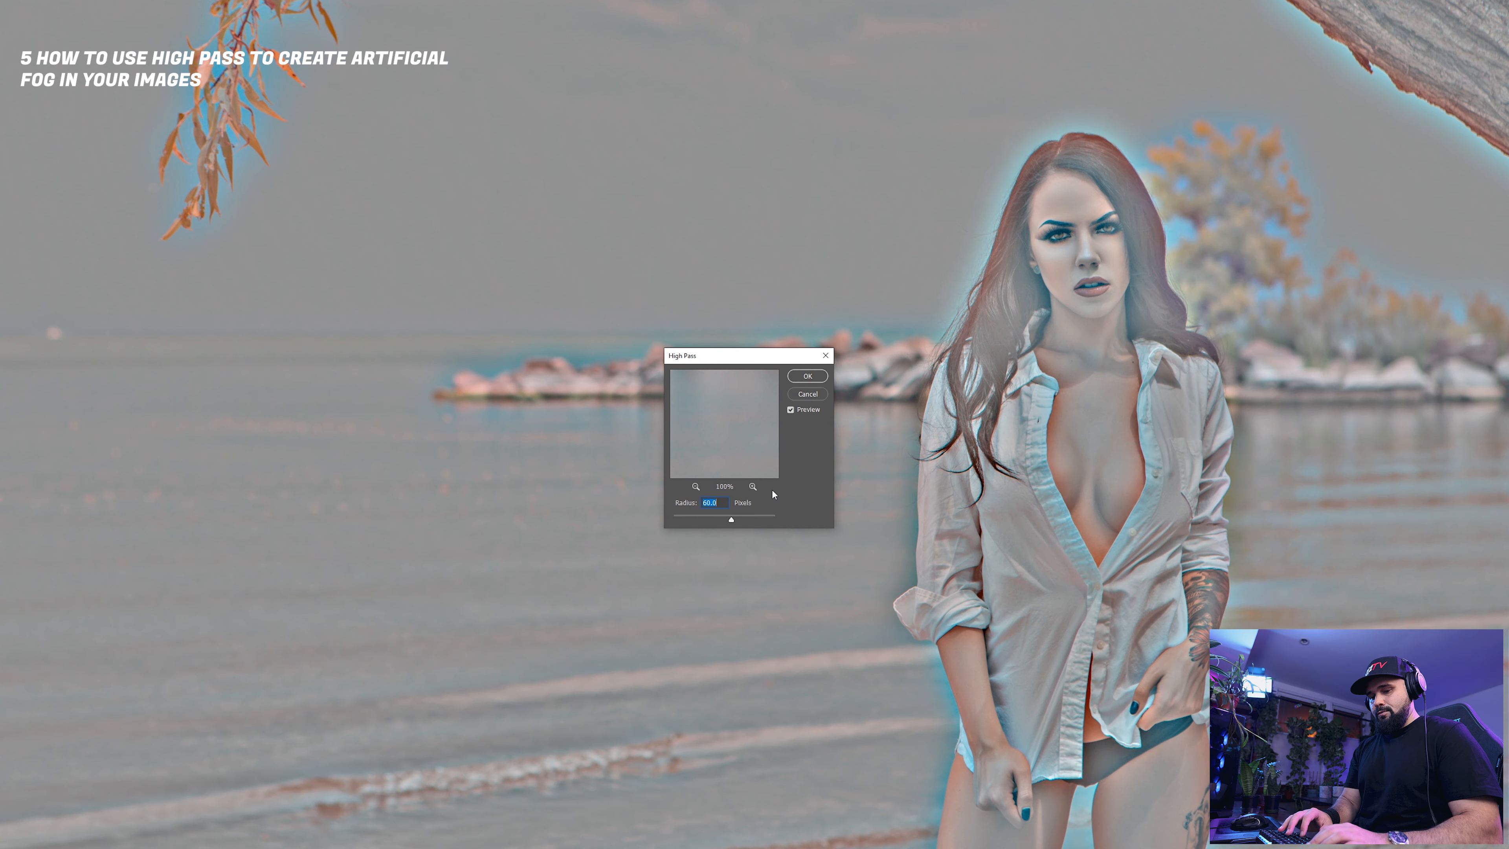
key(Return)
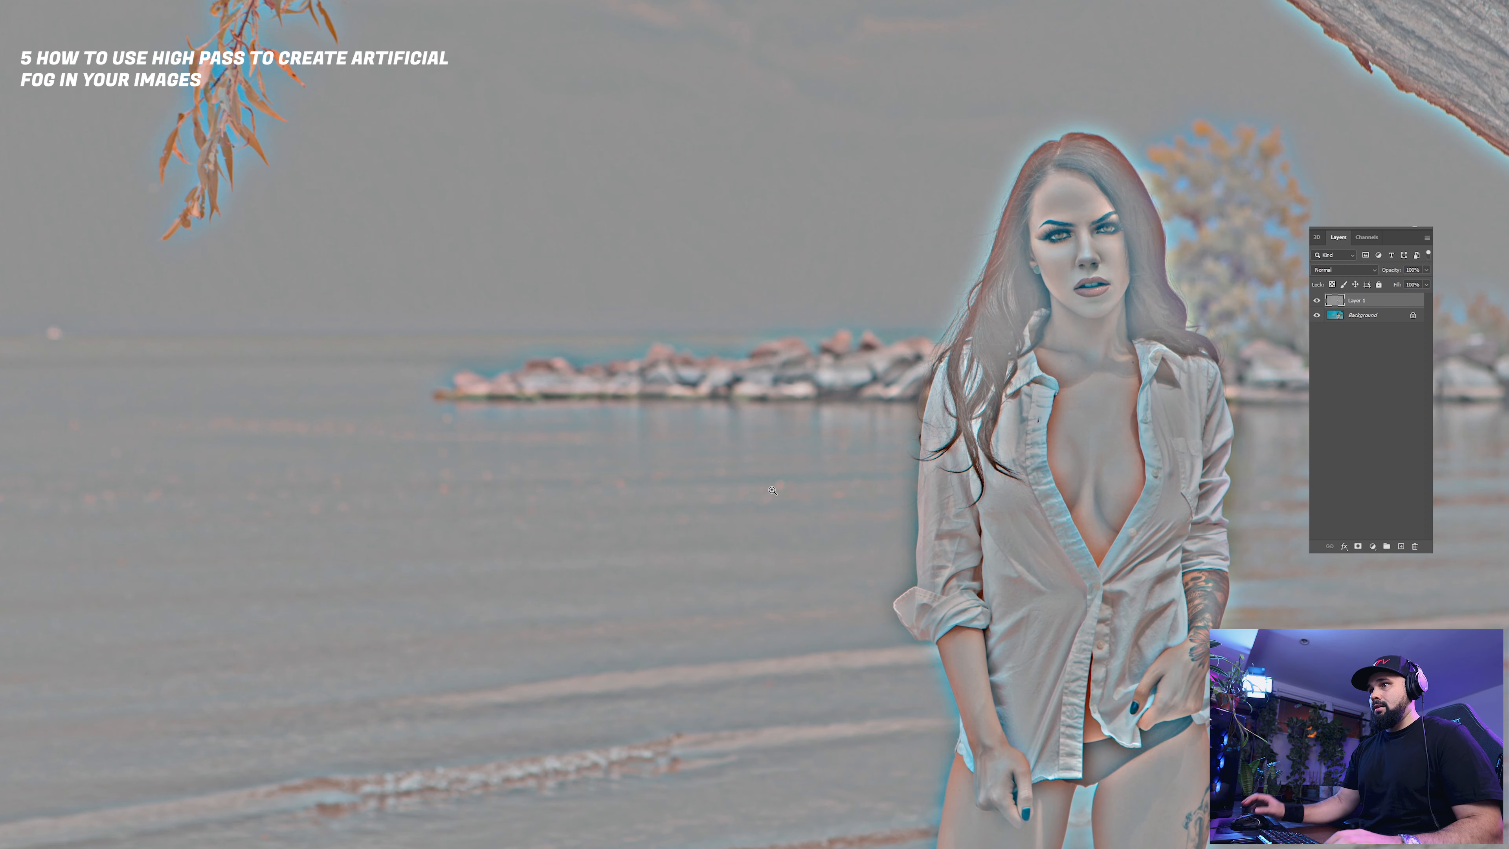
Set the new high-pass layer's blend mode to Soft Light and invert its colors
click(1344, 269)
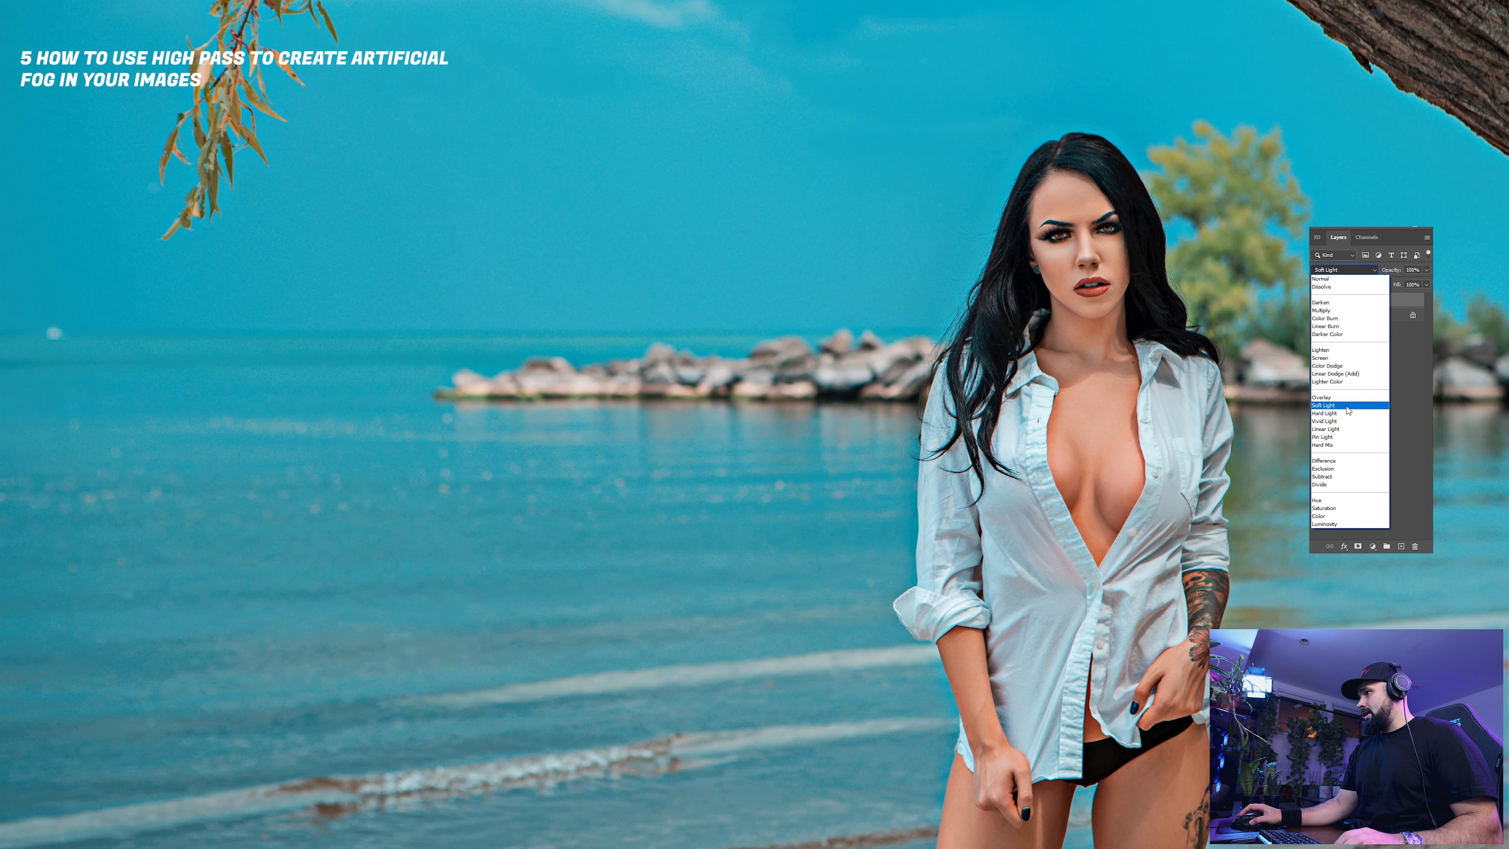
click(1346, 406)
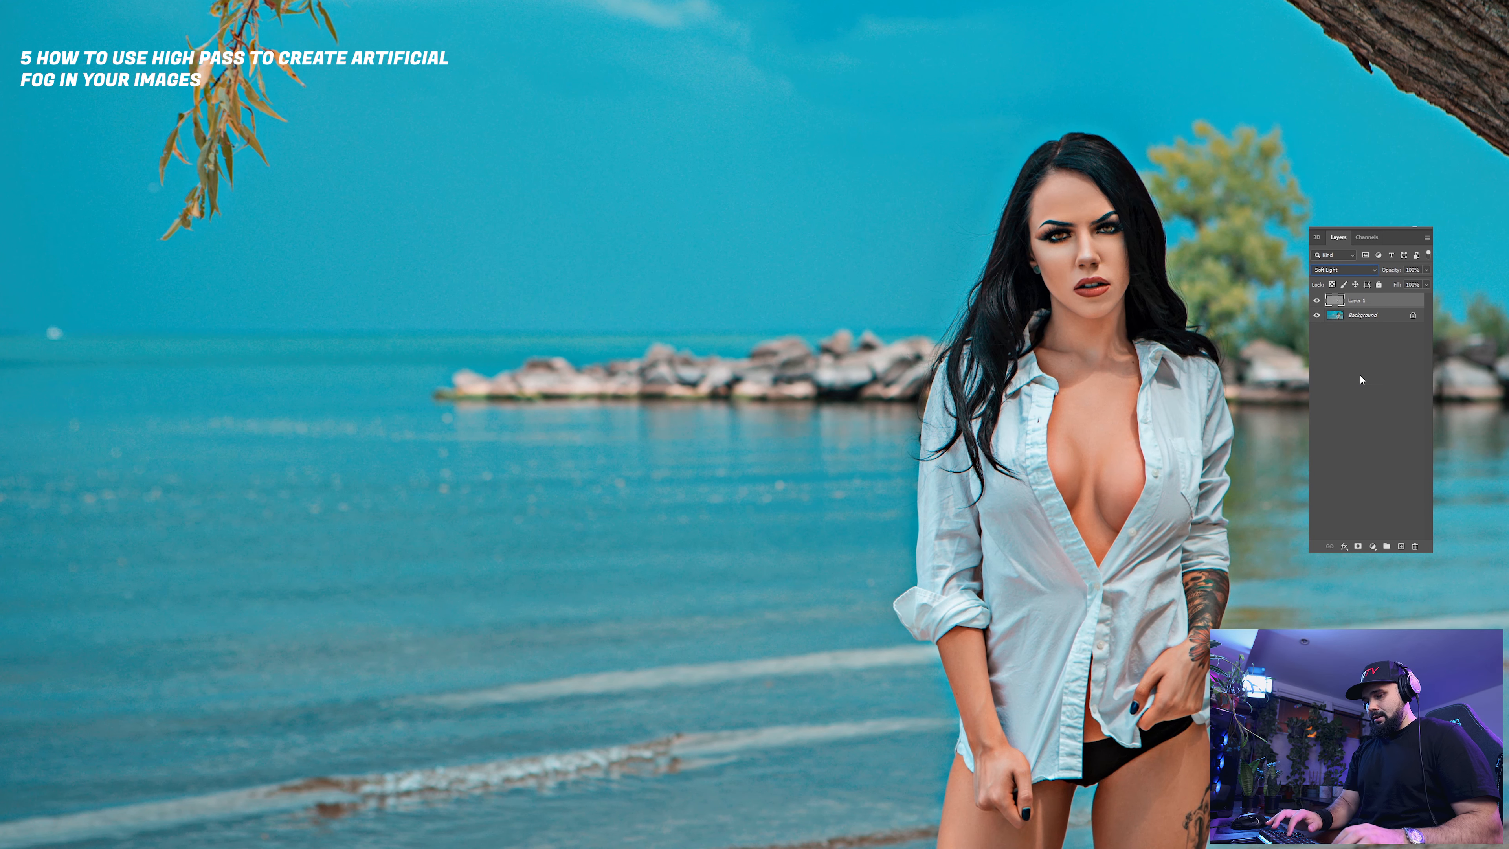
key(ctrl+i)
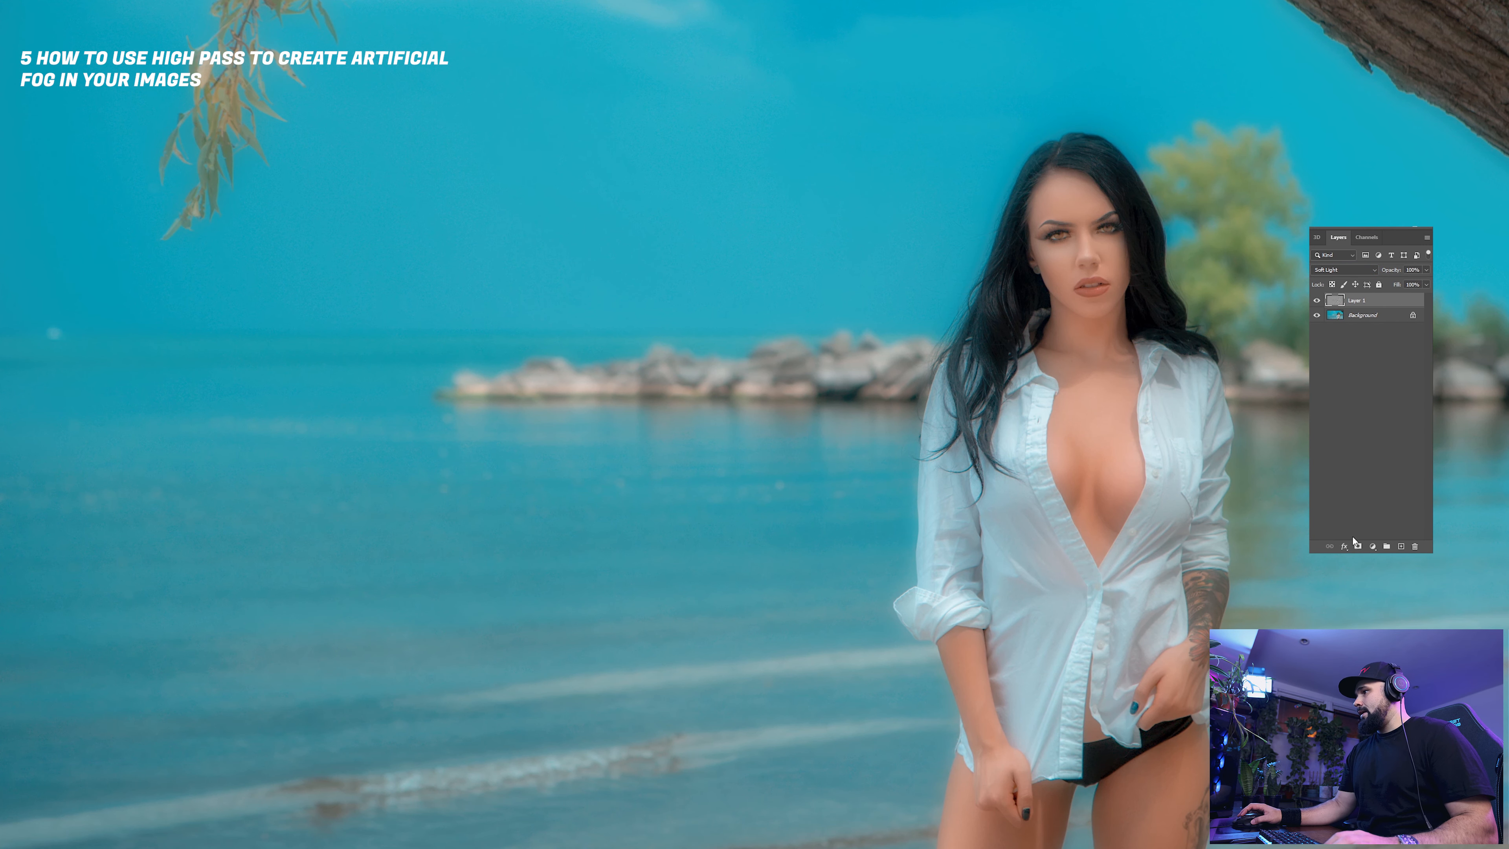
Add a mask to the high-pass layer and paint black along the woman's hair, arms and legs with the mask overlay shown
click(1358, 547)
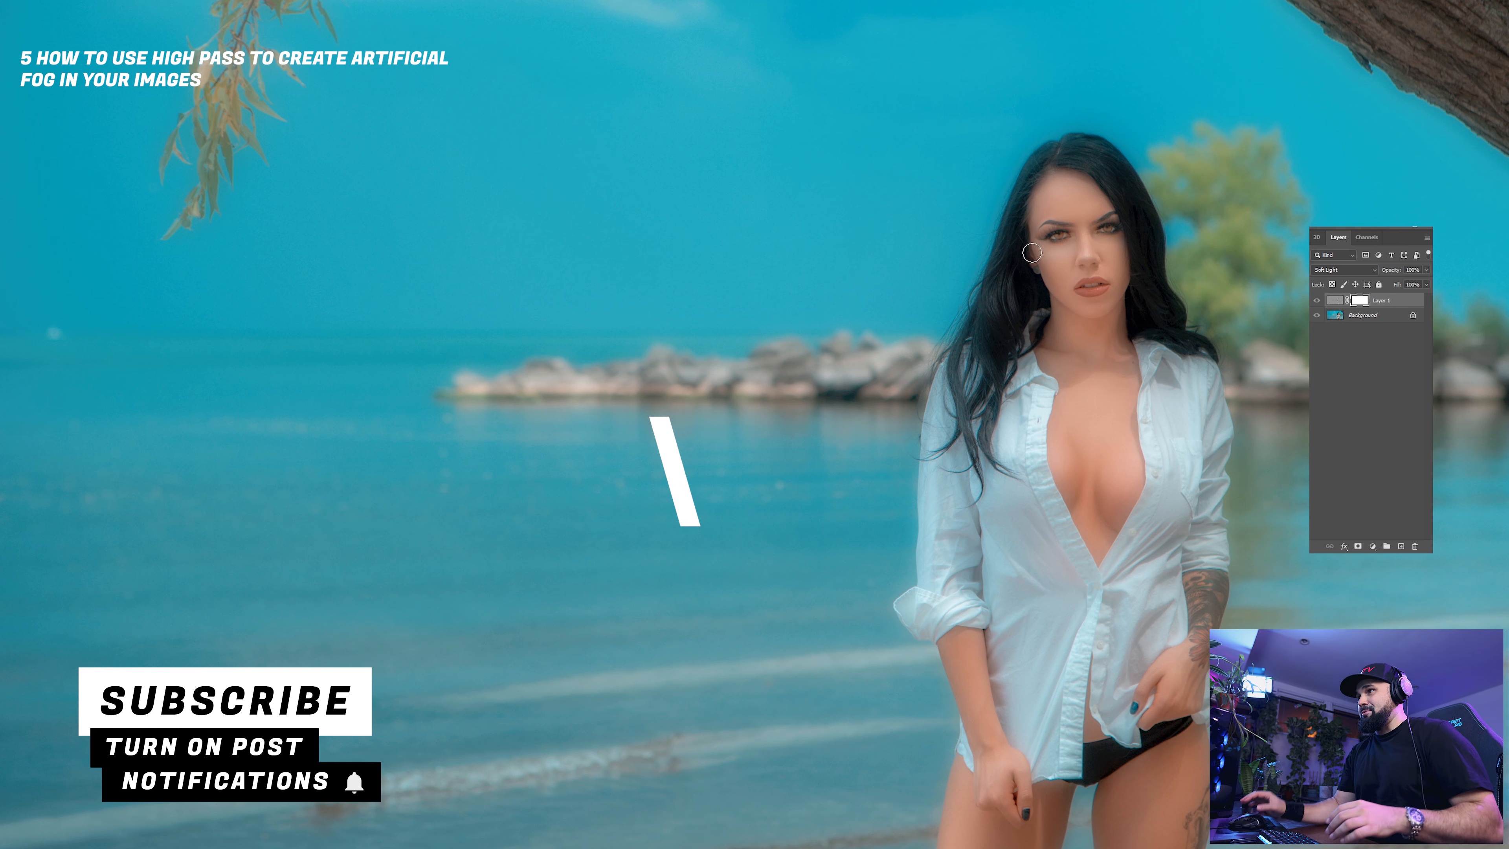
mouse_move(1010, 253)
mouse_down()
mouse_move(1021, 241)
mouse_move(1019, 260)
mouse_up()
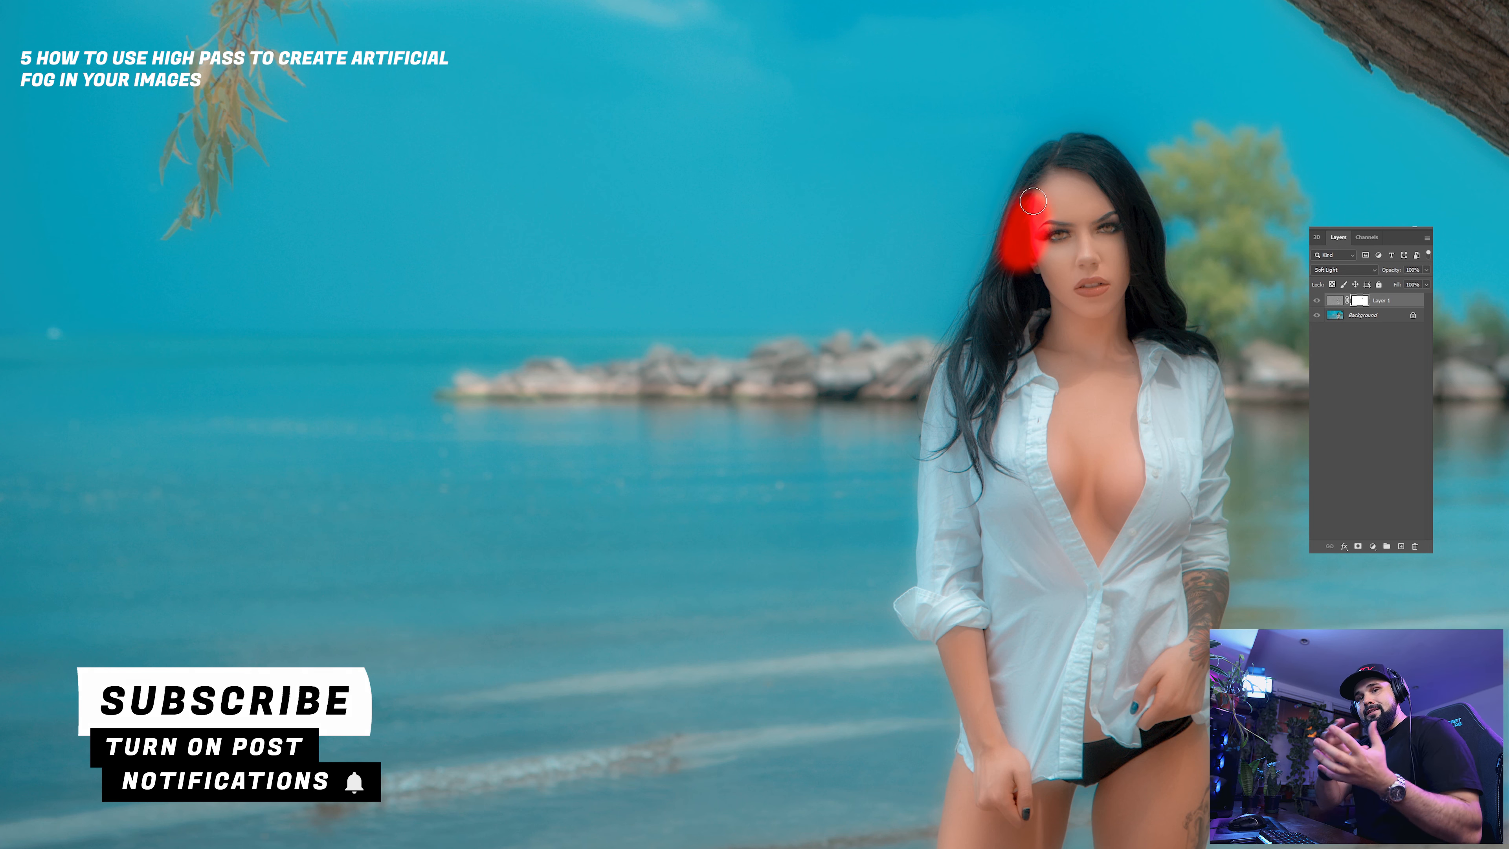
key([)
mouse_move(1035, 207)
mouse_down()
mouse_move(1070, 150)
mouse_move(1099, 155)
mouse_move(1127, 190)
mouse_move(1168, 335)
mouse_move(1199, 363)
mouse_move(1207, 604)
mouse_move(1210, 552)
mouse_move(1207, 508)
mouse_move(1184, 736)
mouse_move(1195, 679)
mouse_move(1194, 843)
mouse_up()
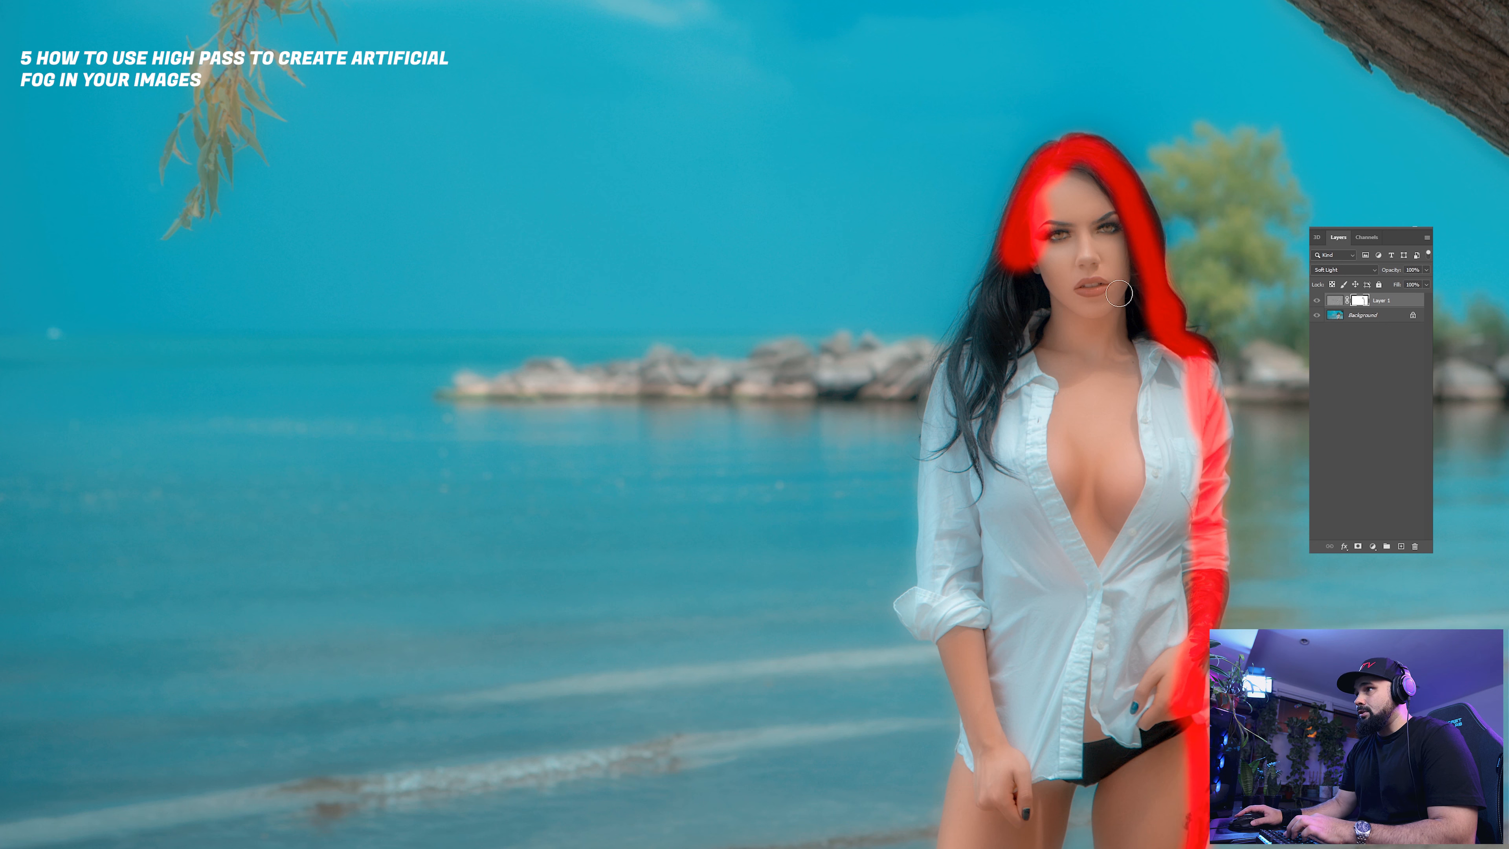
mouse_move(1008, 270)
mouse_down()
mouse_move(928, 502)
mouse_move(942, 609)
mouse_move(921, 594)
mouse_move(912, 627)
mouse_move(959, 668)
mouse_move(975, 740)
mouse_move(951, 844)
mouse_up()
key(F7)
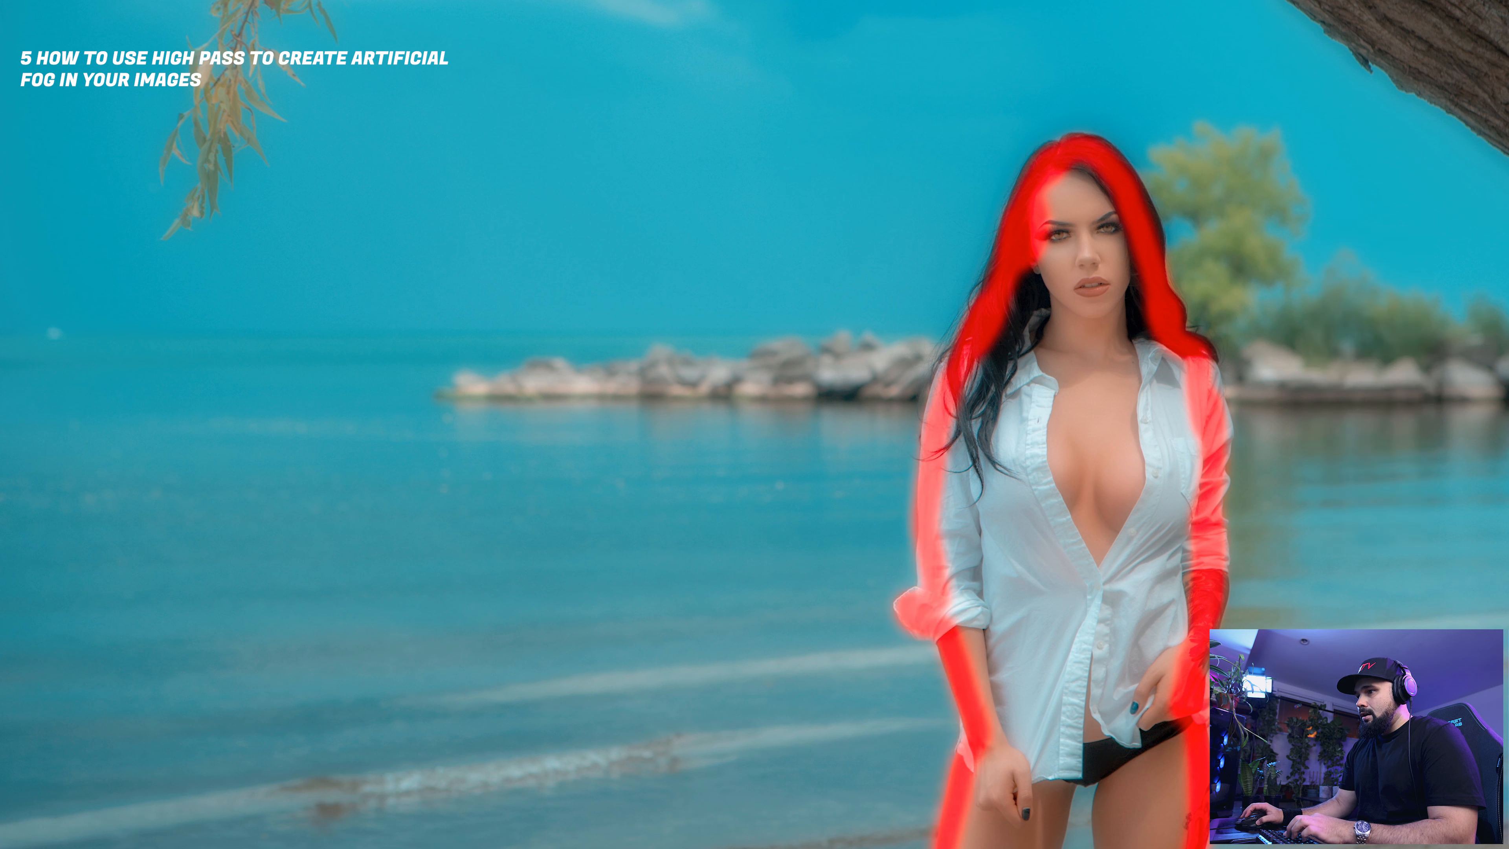
Fill the inside of the woman's outline on the mask with black and brush over the remaining gaps
click(1123, 467)
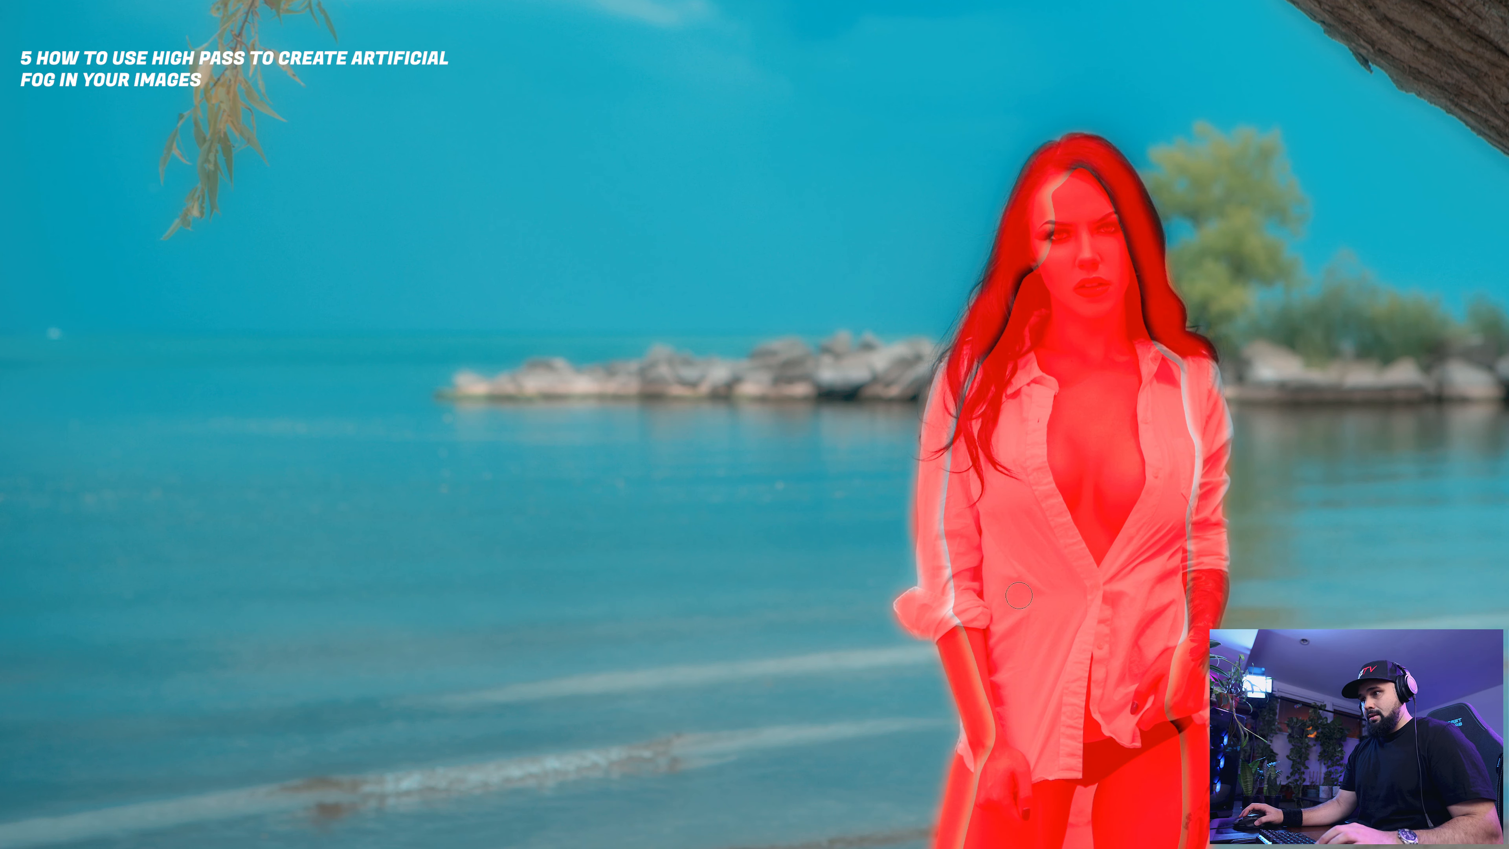
key(b)
mouse_move(1063, 174)
mouse_down()
mouse_move(1175, 356)
mouse_move(1184, 818)
mouse_up()
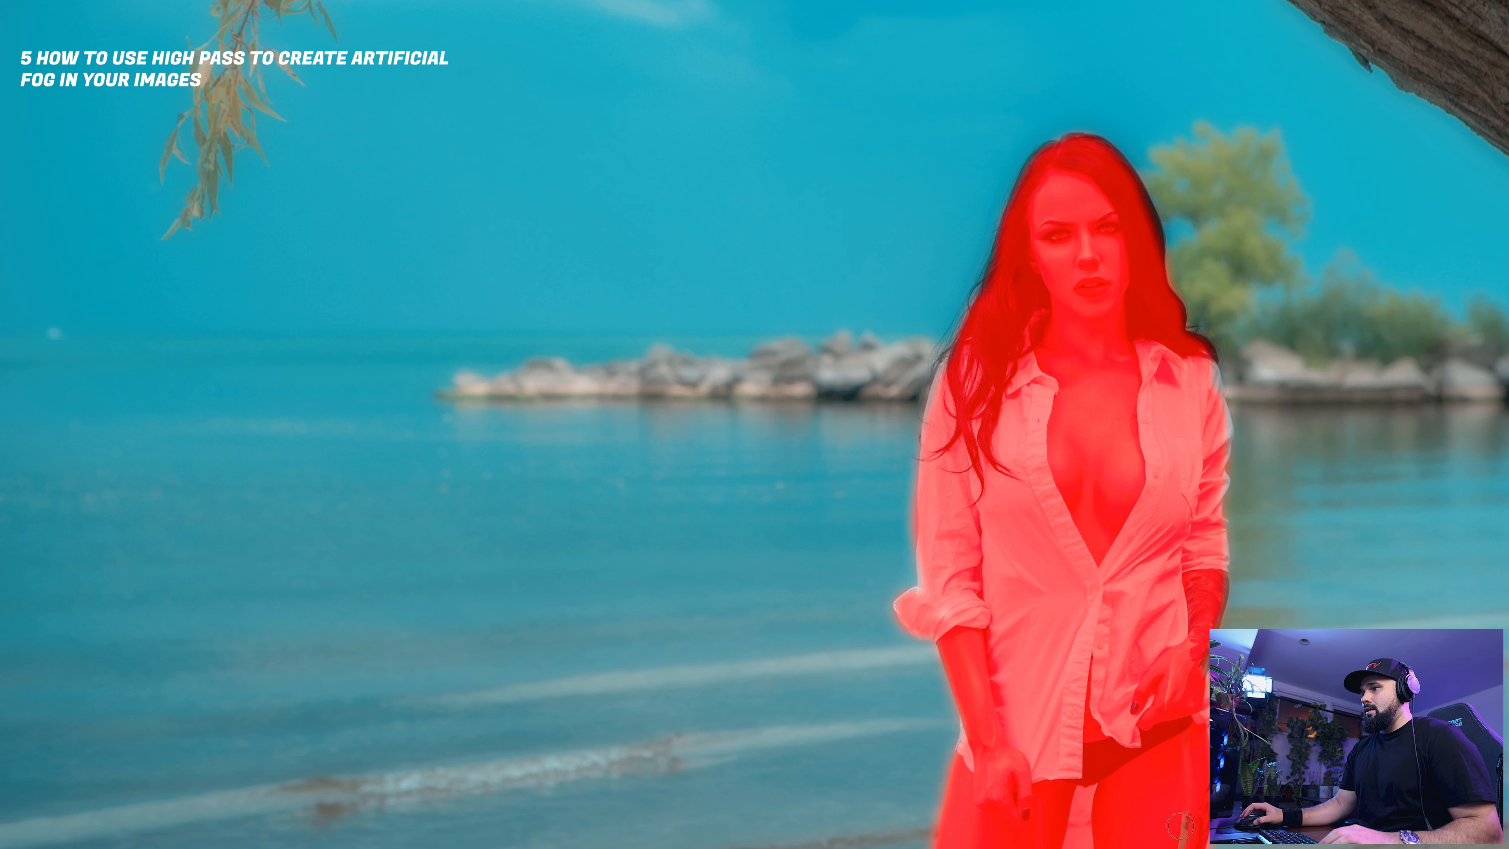
key(backslash)
key(x)
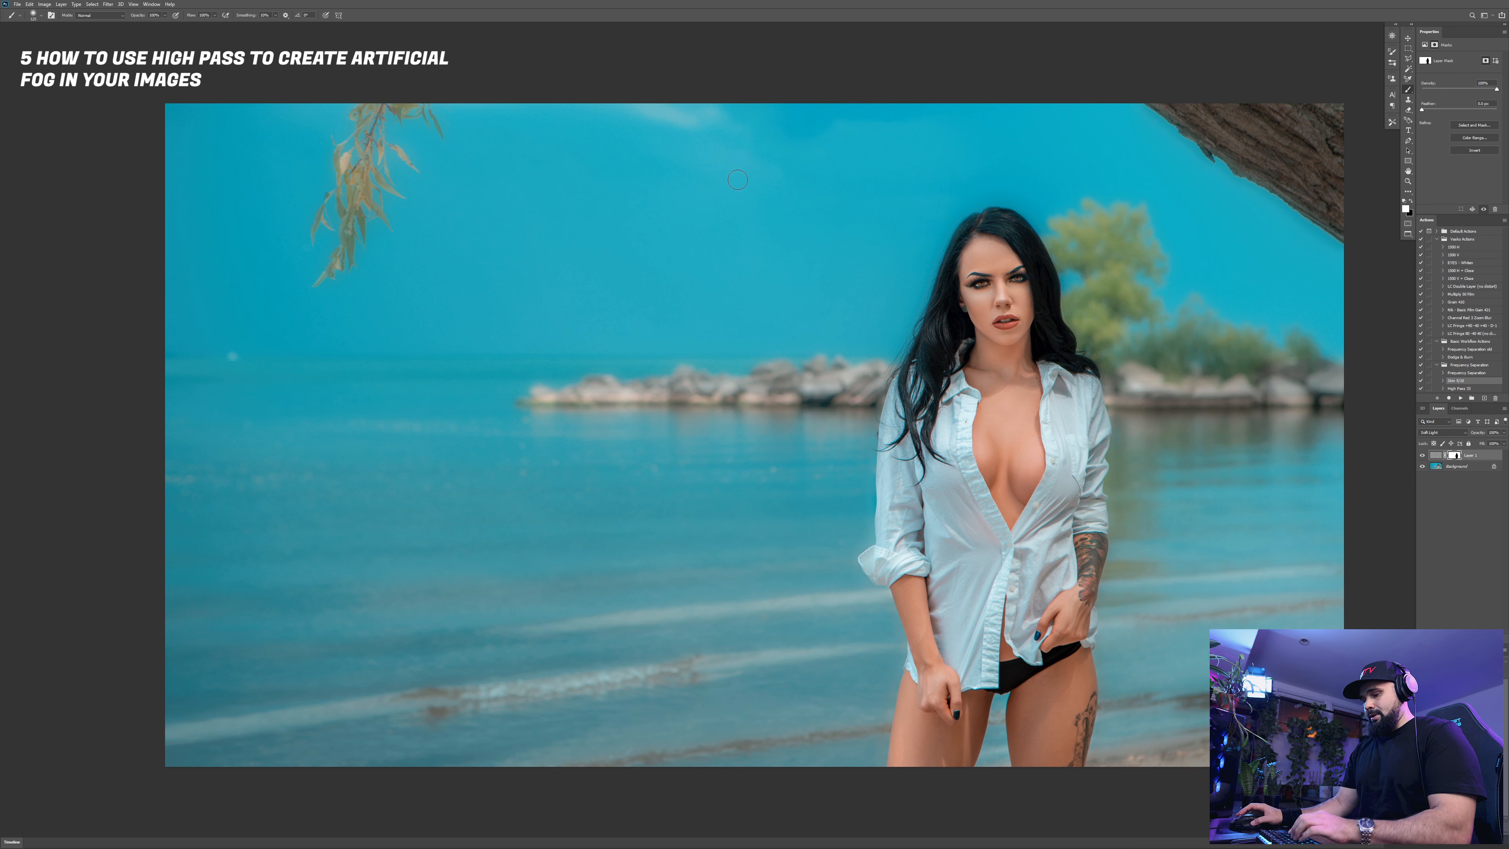
Mask the fog off the foreground tree trunk and the hanging leaves using a larger black brush
key(bracketright)
key(bracketright)
key(bracketright)
key(bracketright)
key(x)
key(backslash)
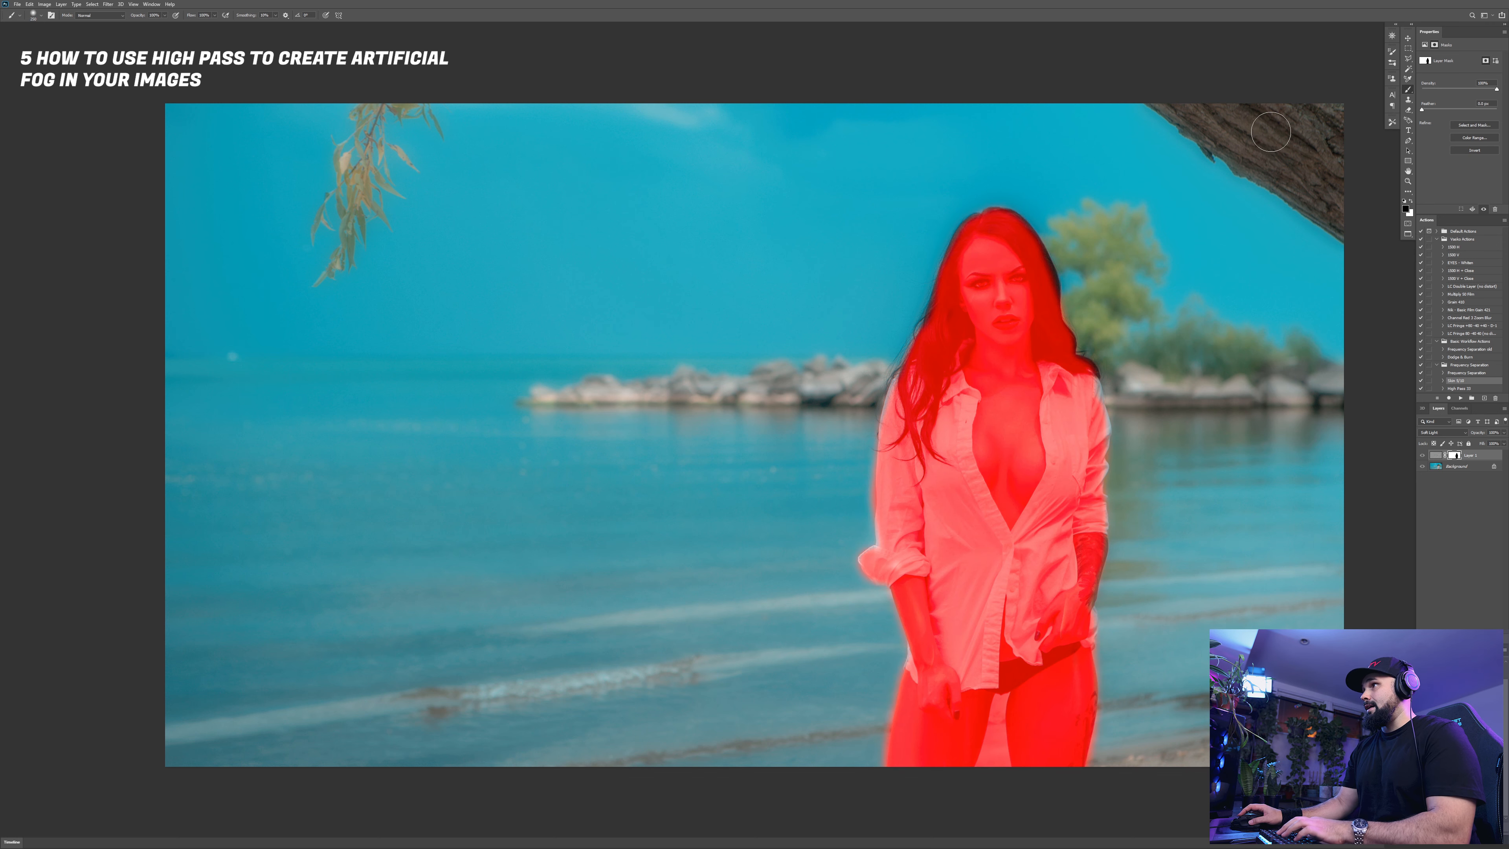
mouse_move(1232, 131)
mouse_down()
mouse_move(1176, 89)
mouse_move(1299, 164)
mouse_move(1331, 209)
mouse_move(1256, 145)
mouse_move(1348, 171)
mouse_move(1340, 105)
mouse_up()
mouse_move(356, 88)
mouse_down()
mouse_move(309, 274)
mouse_move(436, 145)
mouse_move(402, 91)
mouse_move(345, 87)
mouse_up()
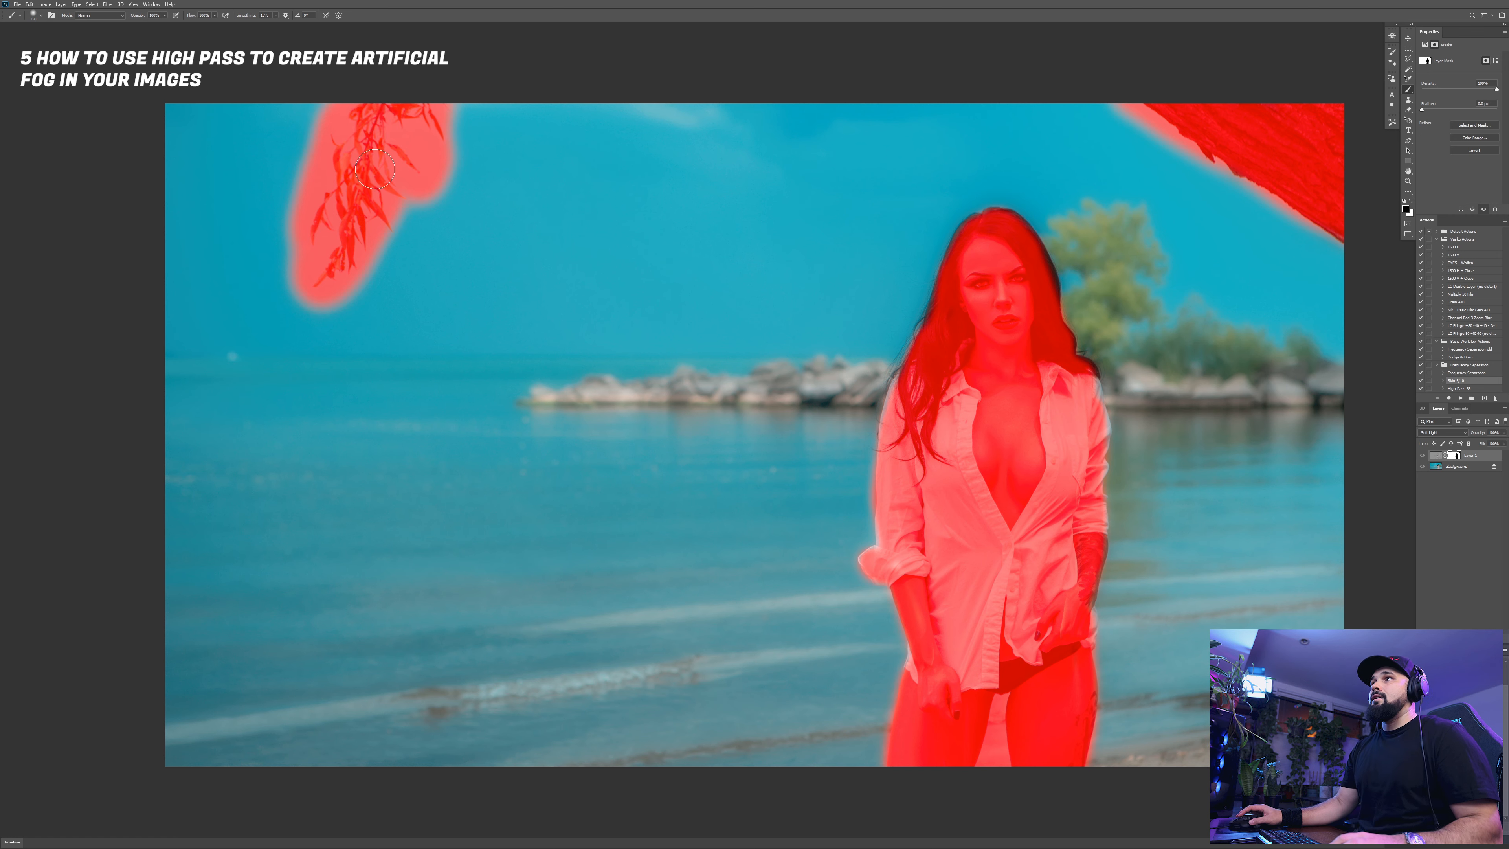
key(backslash)
key(x)
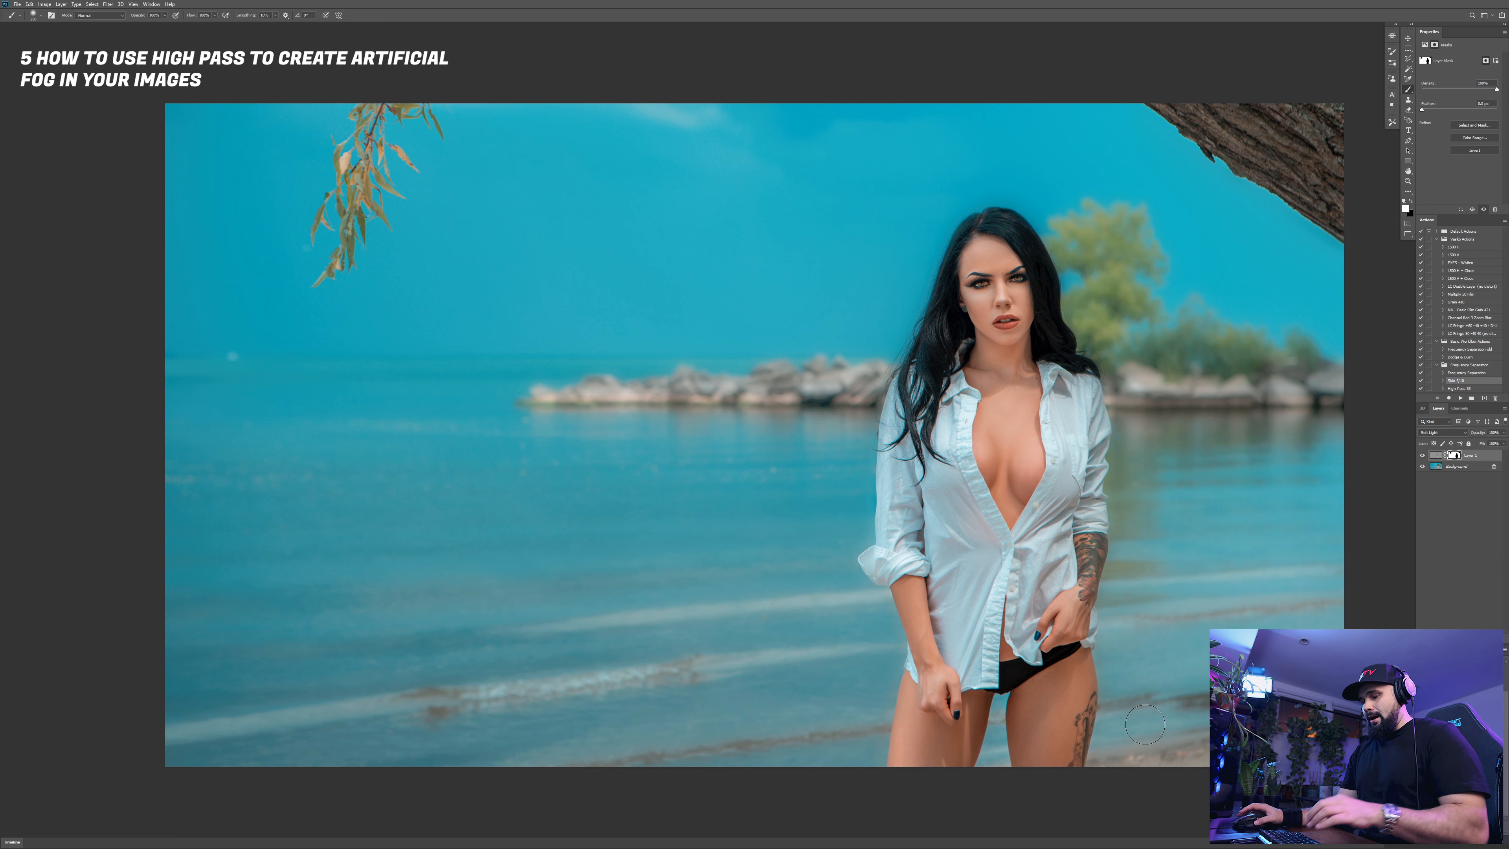
Mask the fog off the foreground shoreline with a very large soft black brush, fading it toward the water
key(ctrl+minus)
key(x)
key(backslash)
key(bracketright)
key(bracketright)
key(bracketright)
key(bracketright)
key(bracketright)
key(bracketright)
key(bracketright)
key(bracketright)
key(bracketright)
key(bracketright)
key(bracketright)
key(bracketright)
key(bracketright)
key(bracketright)
key(bracketright)
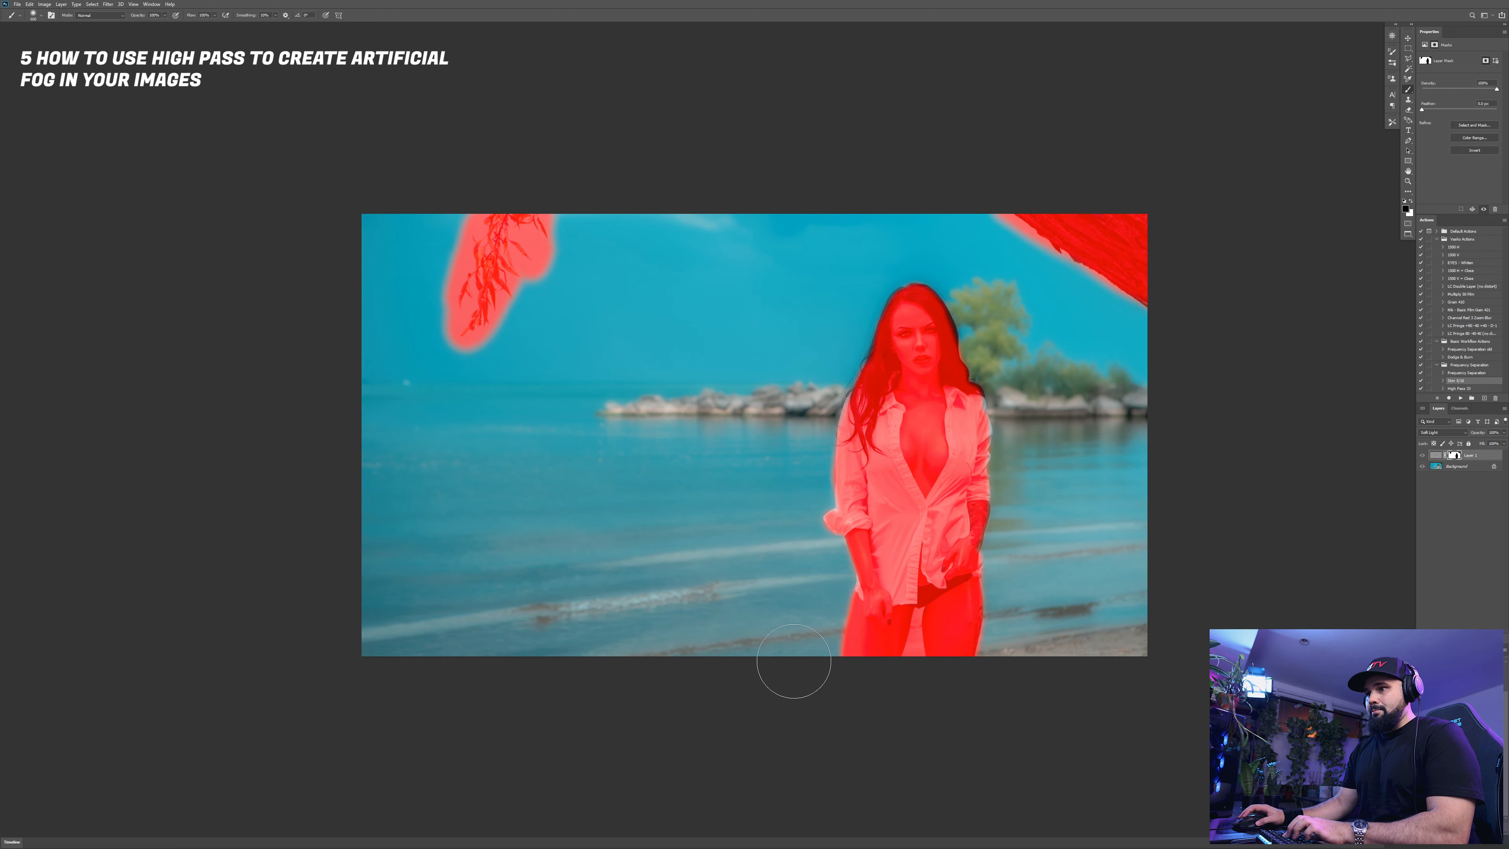
drag(567, 723, 1163, 620)
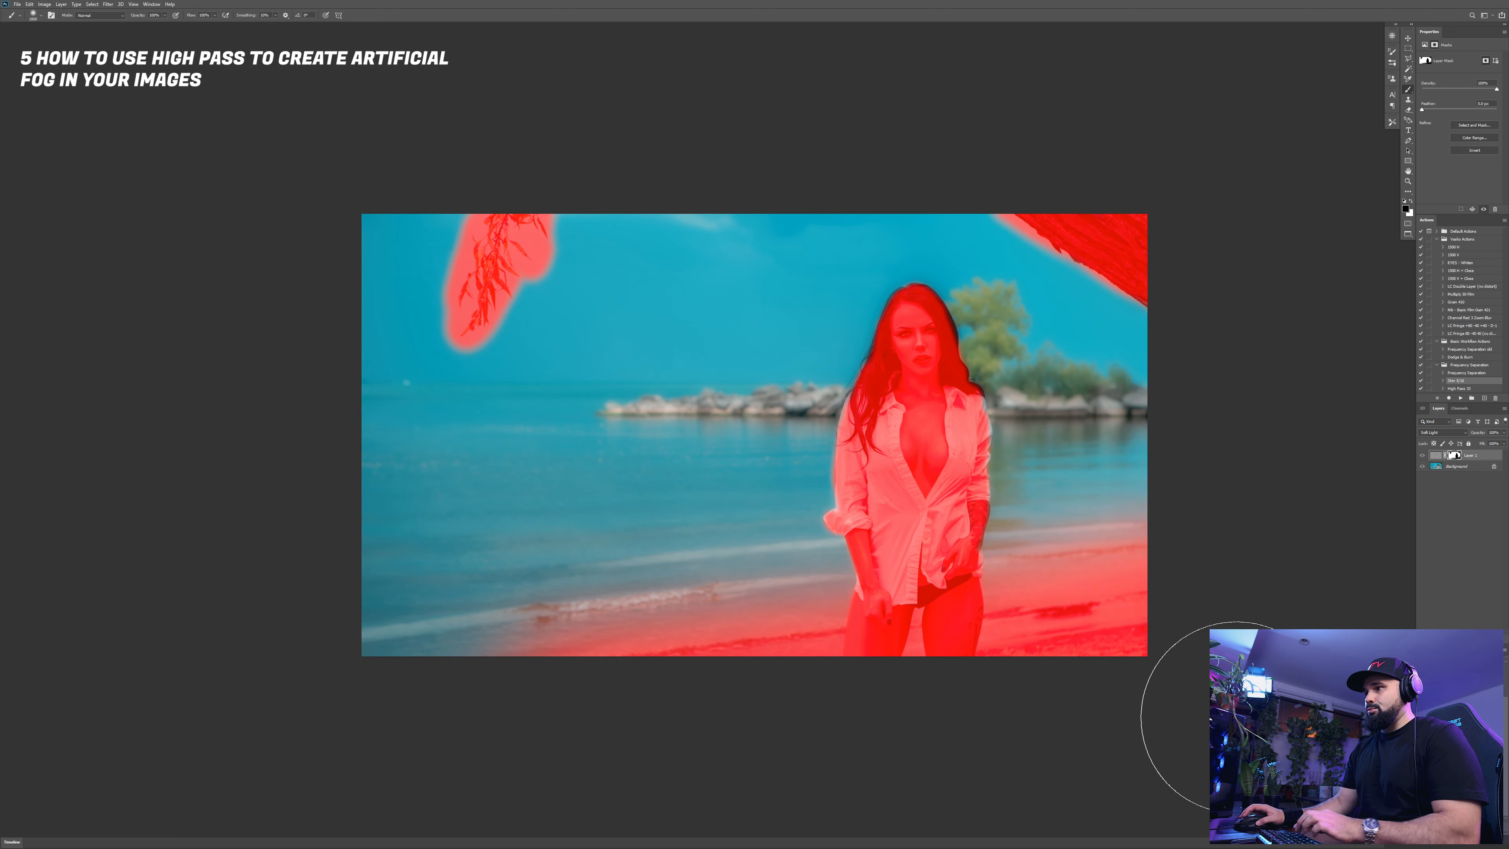
key(x)
key(backslash)
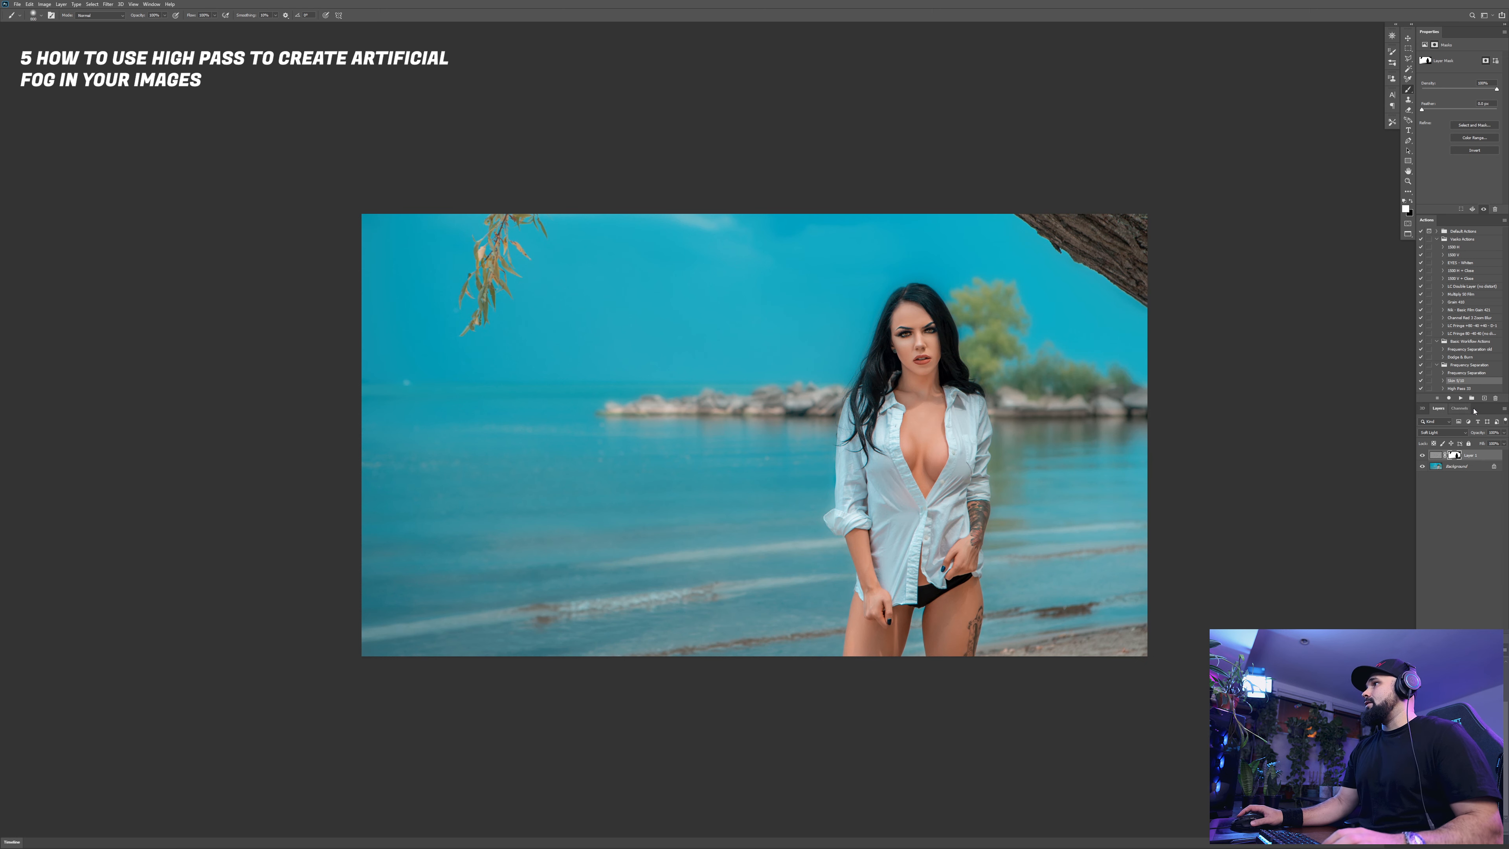
Compare the photo with and without the masked fog layer by toggling that layer's visibility
key(h)
key(ctrl+plus)
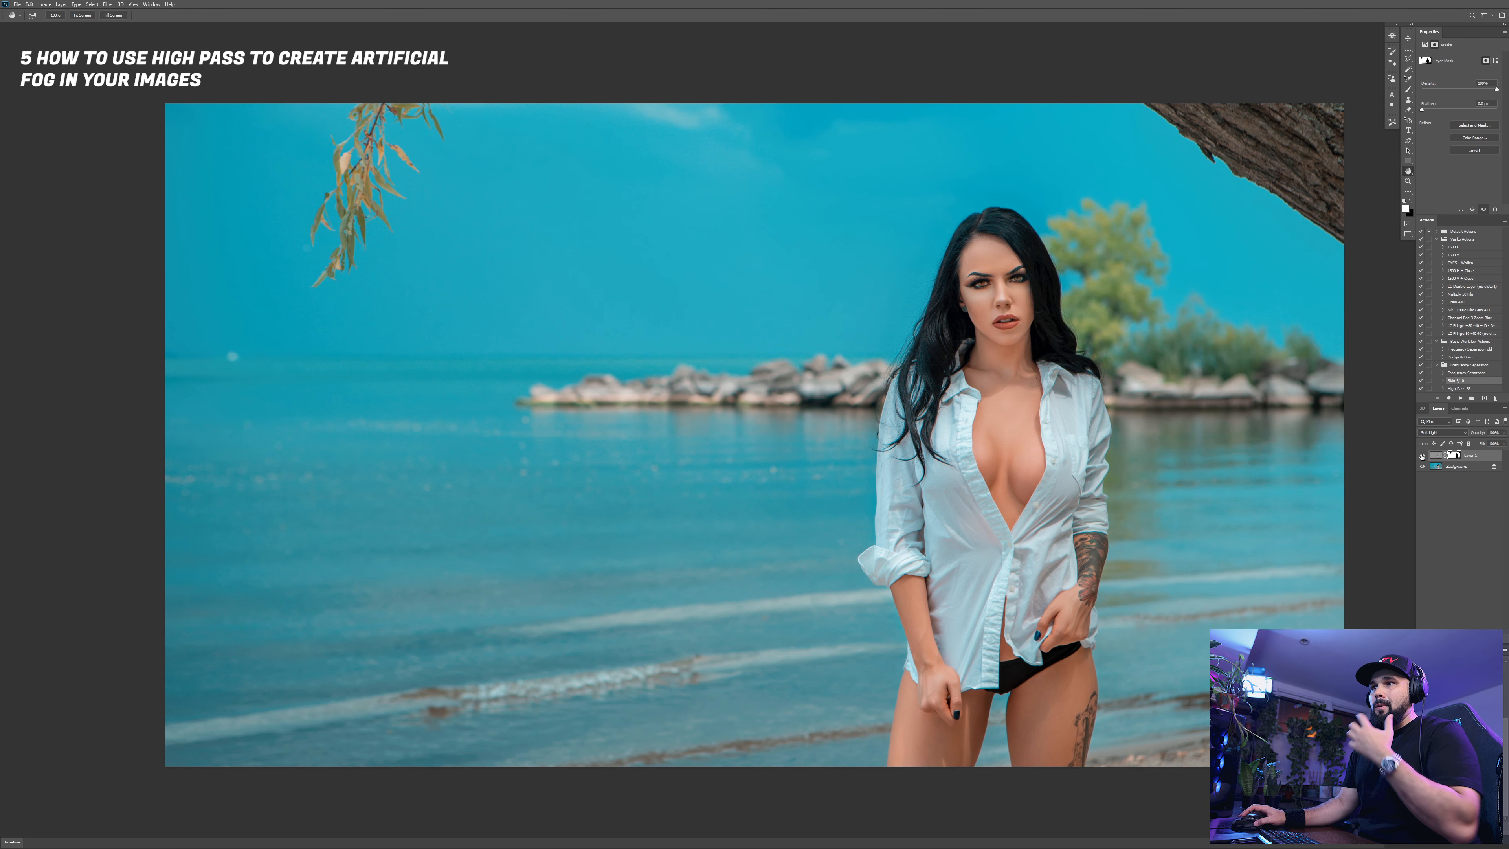
click(1422, 457)
click(1422, 457)
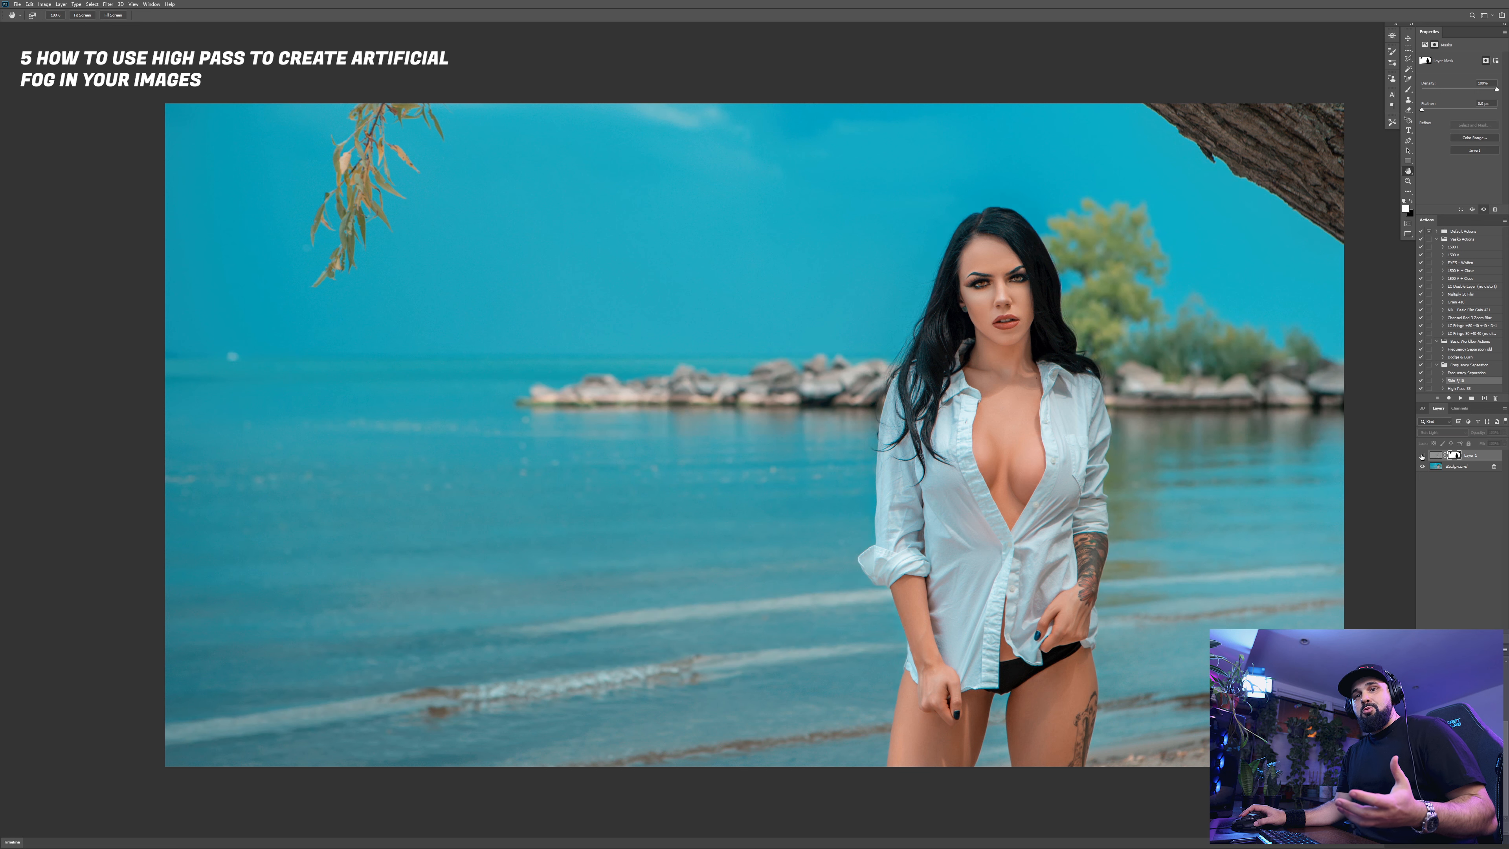
click(1422, 456)
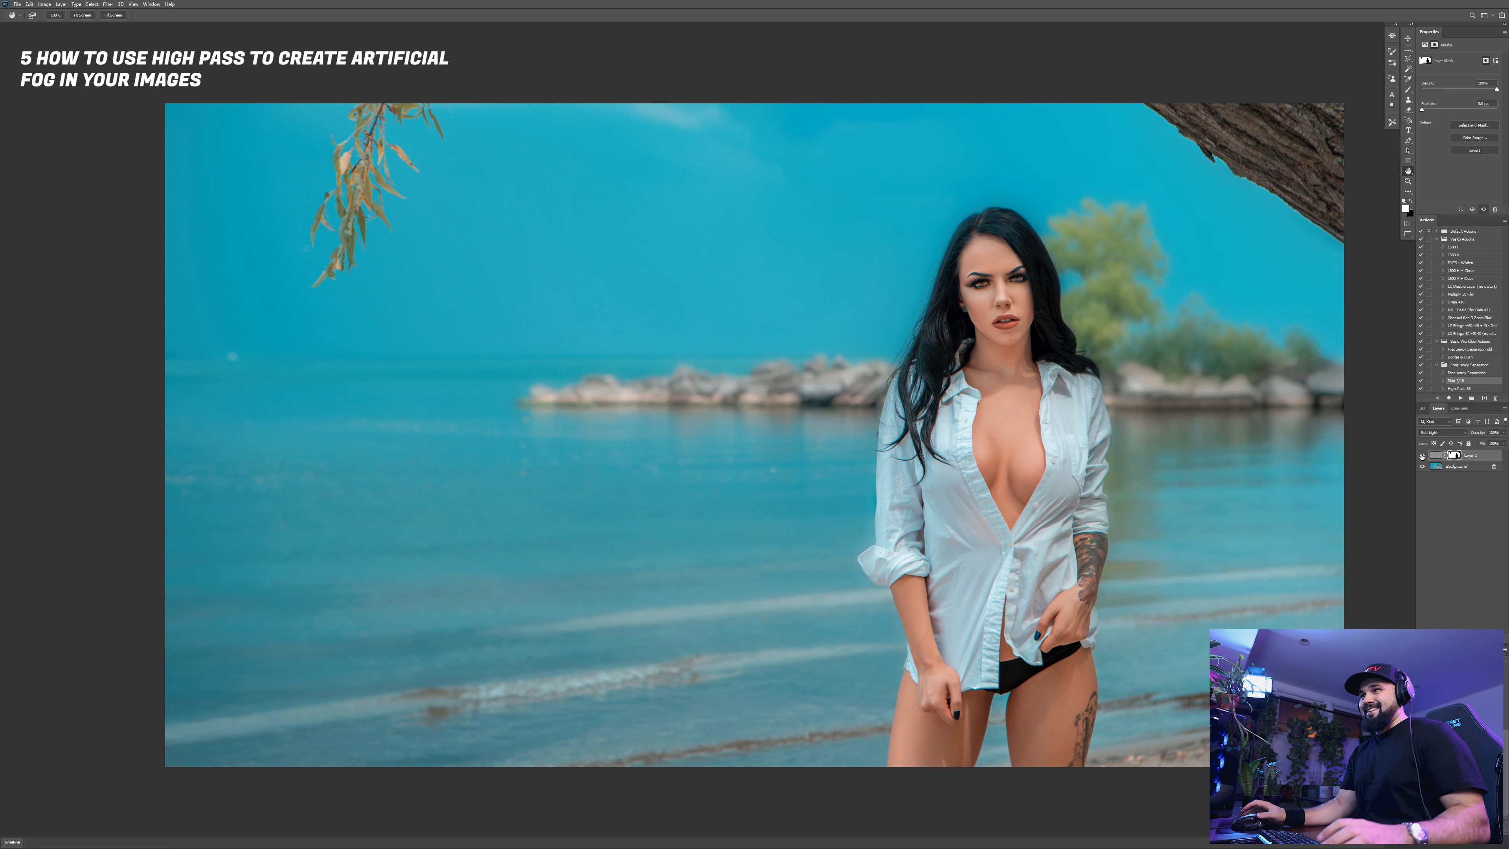
click(1422, 456)
click(1423, 457)
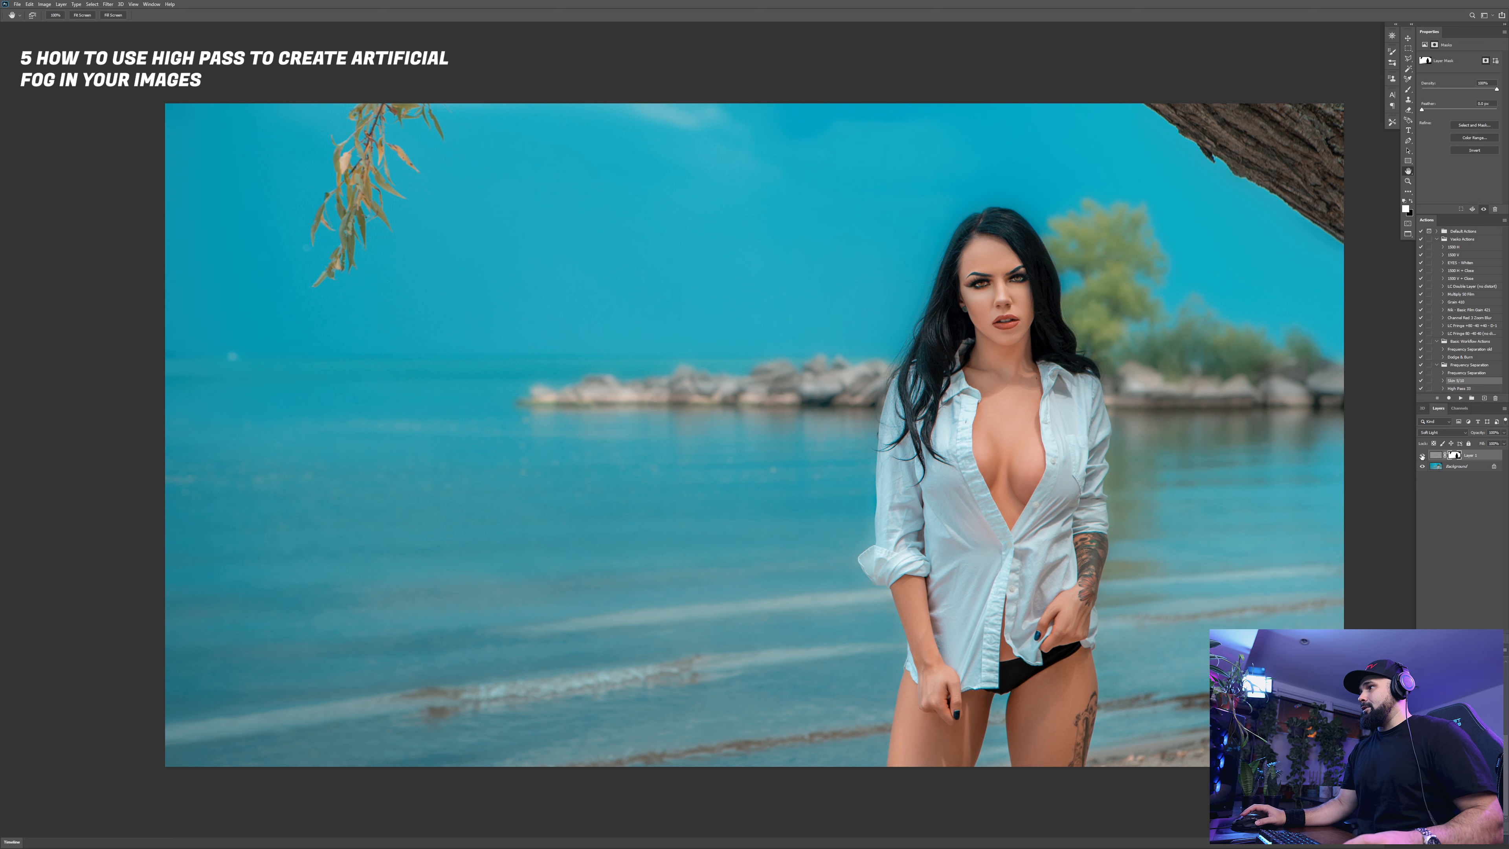
Inspect the fog around the woman's head and hair up close, with the fog layer shown and hidden
click(1422, 456)
click(1422, 456)
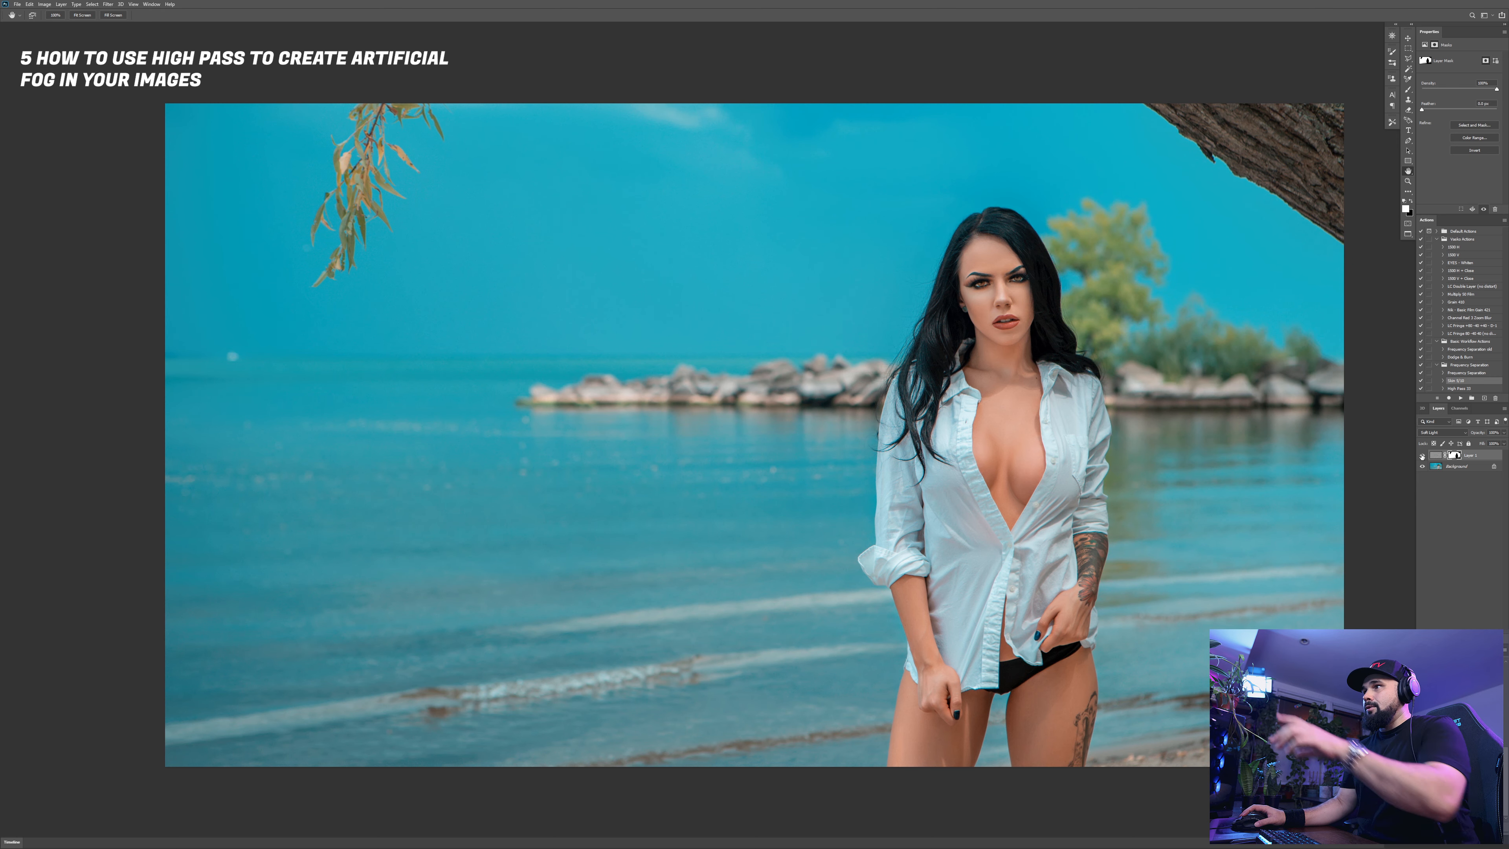
key(z)
mouse_move(964, 209)
mouse_down()
mouse_move(1001, 196)
mouse_move(982, 231)
mouse_up()
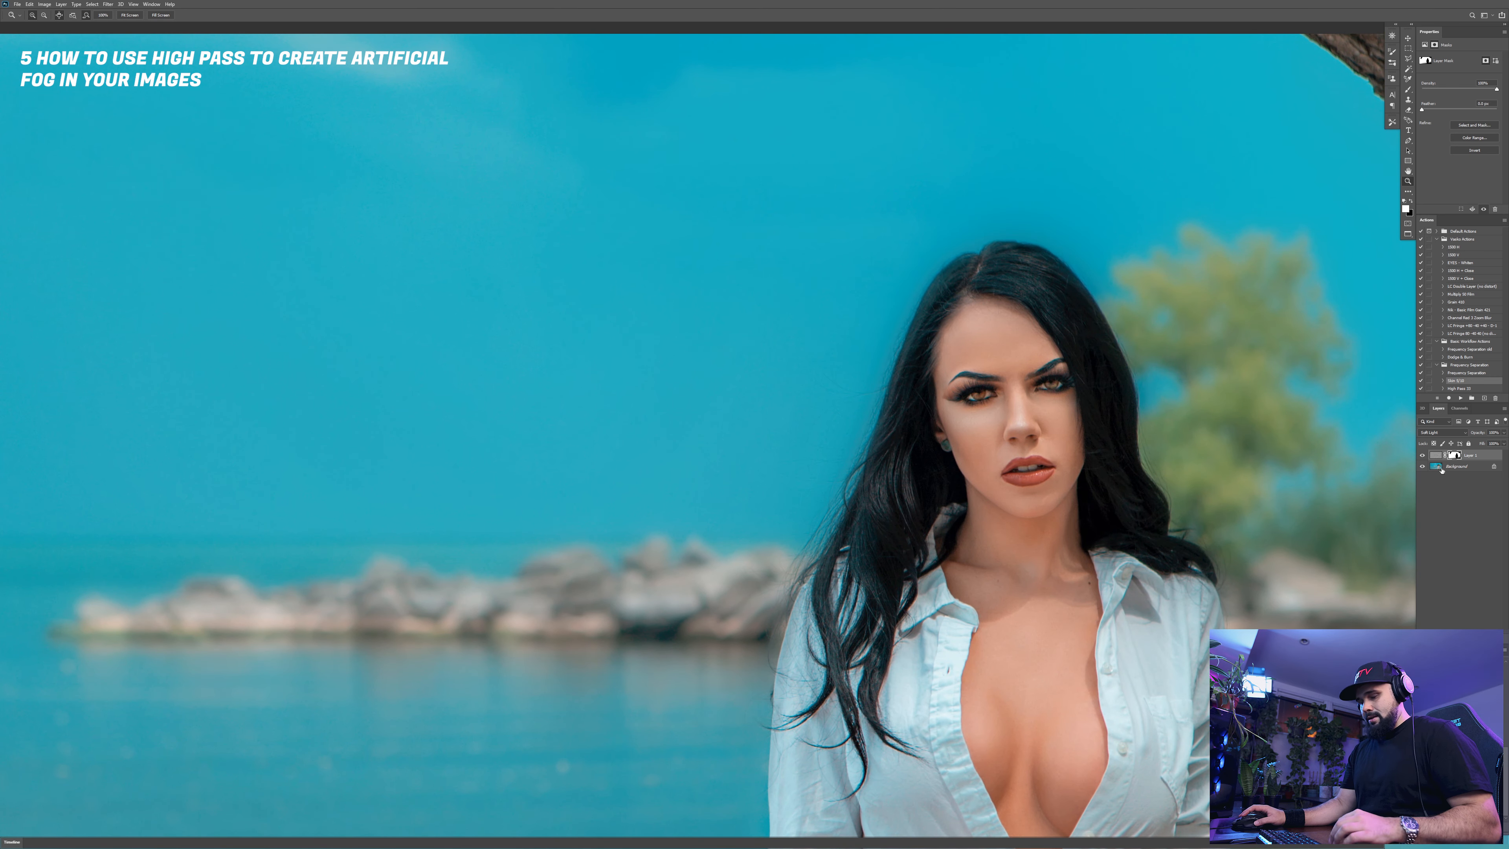
key(b)
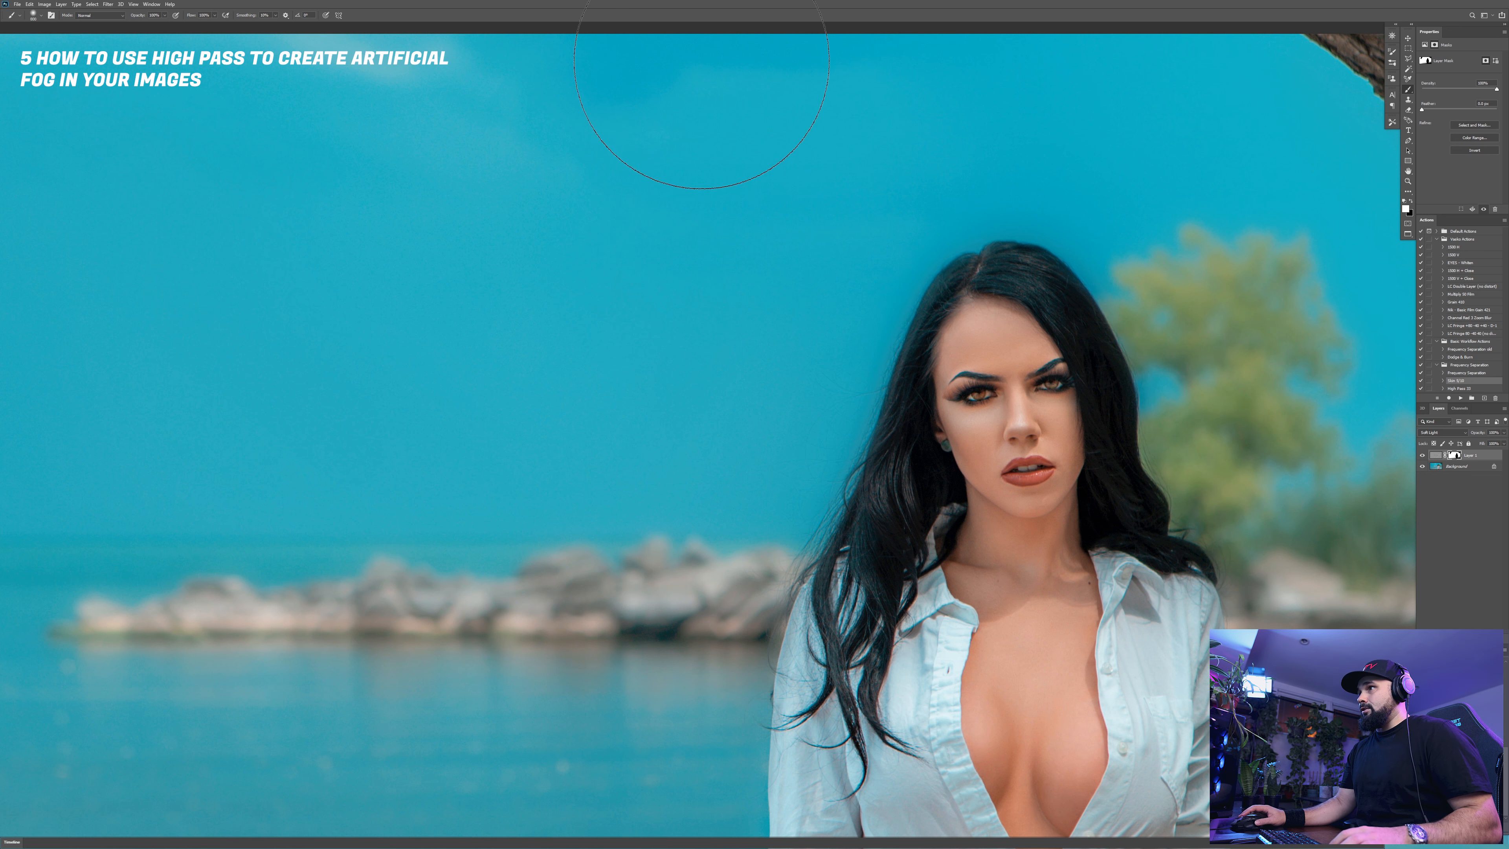
click(1422, 458)
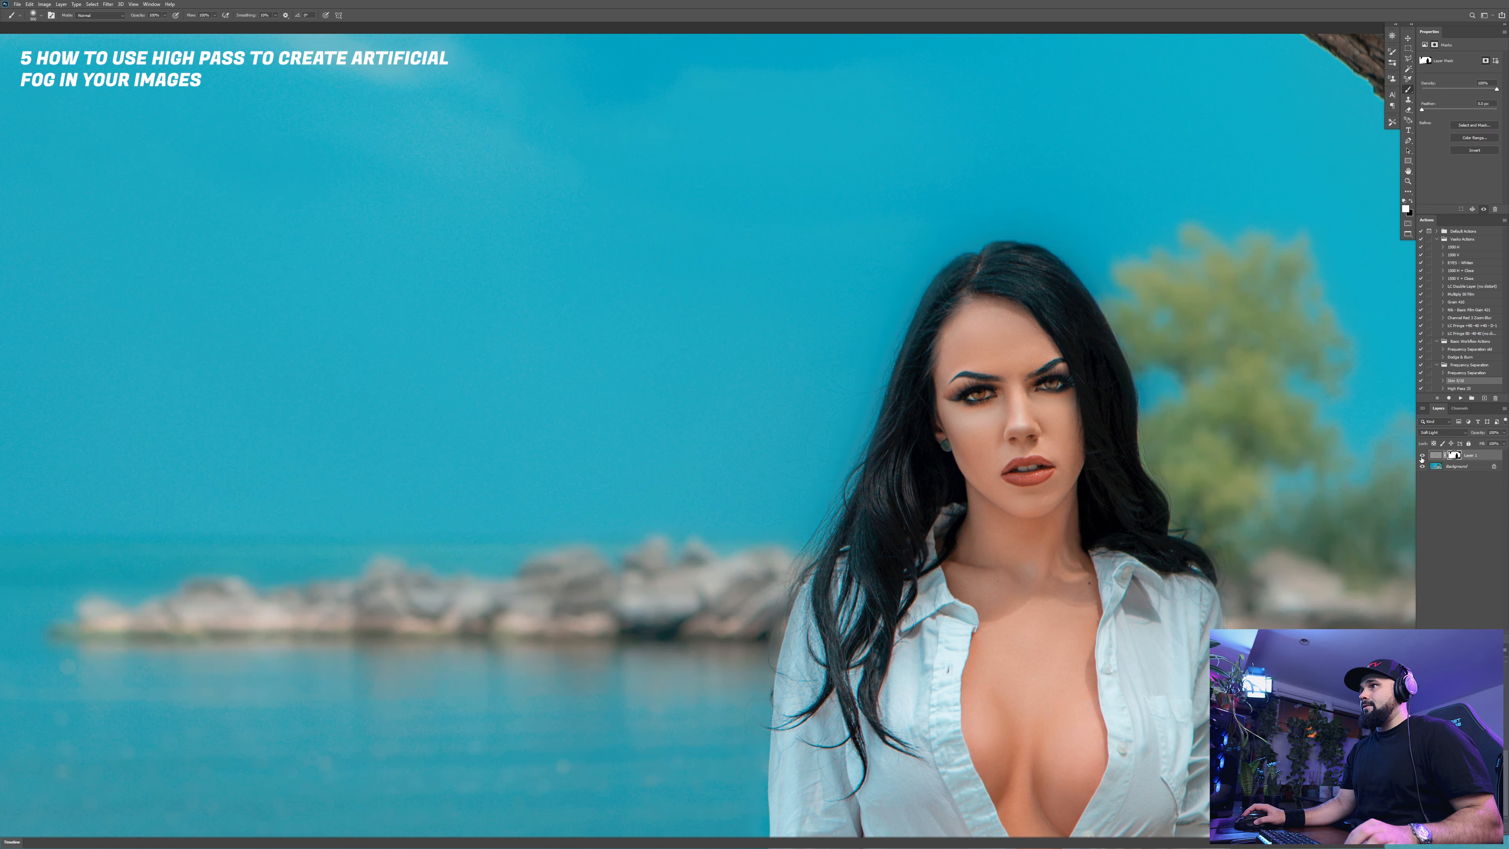
click(1421, 457)
click(1422, 457)
Mask the fog off the edges of the woman's hair using a smaller black brush on the fog layer's mask
key(bracketleft)
key(bracketleft)
key(bracketleft)
key(bracketleft)
key(bracketleft)
key(bracketleft)
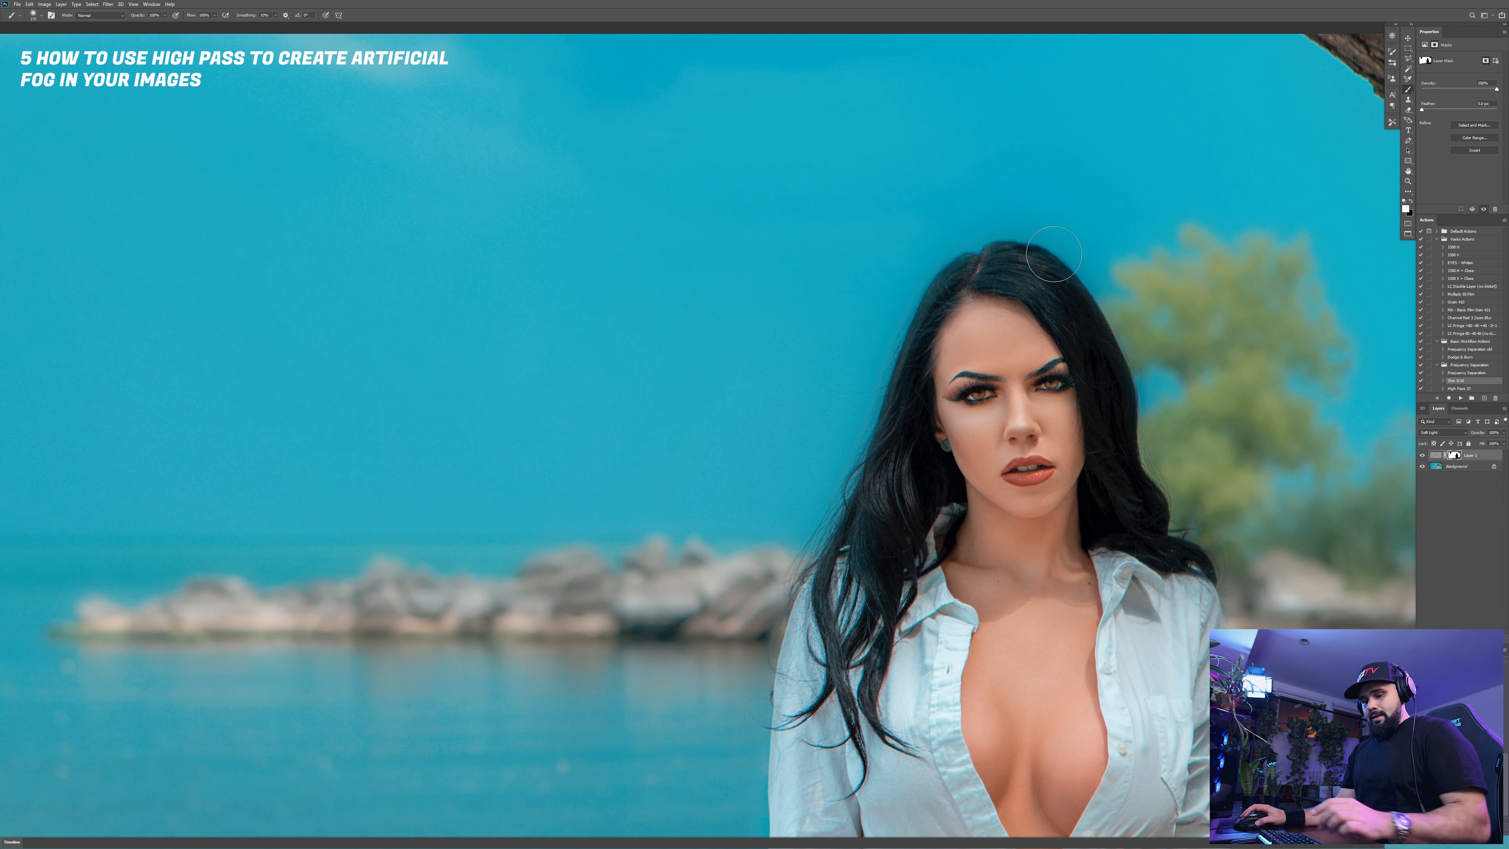
key(x)
drag(920, 268, 806, 536)
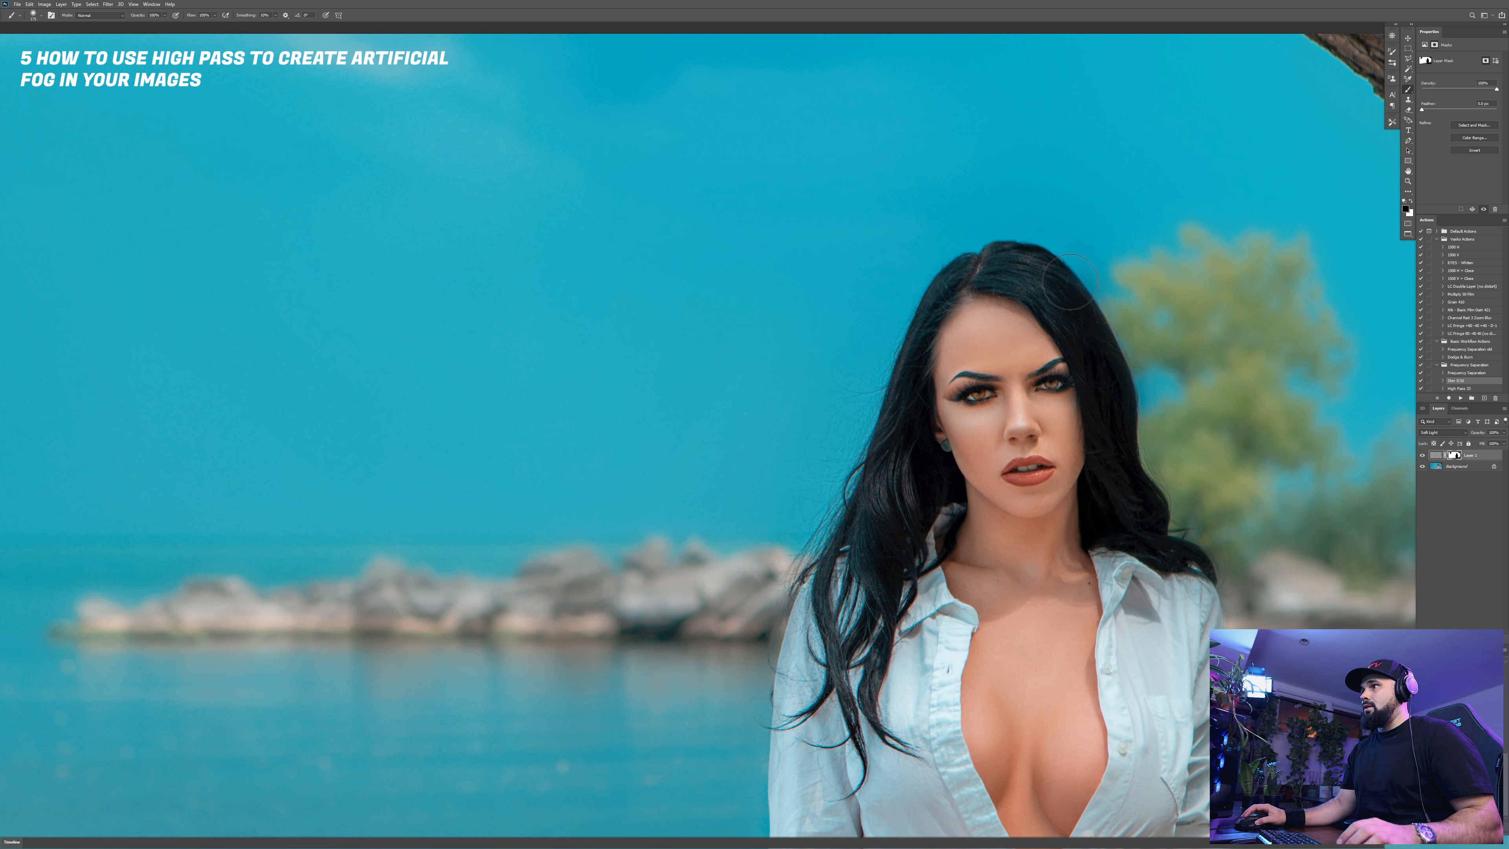
drag(1087, 441, 994, 287)
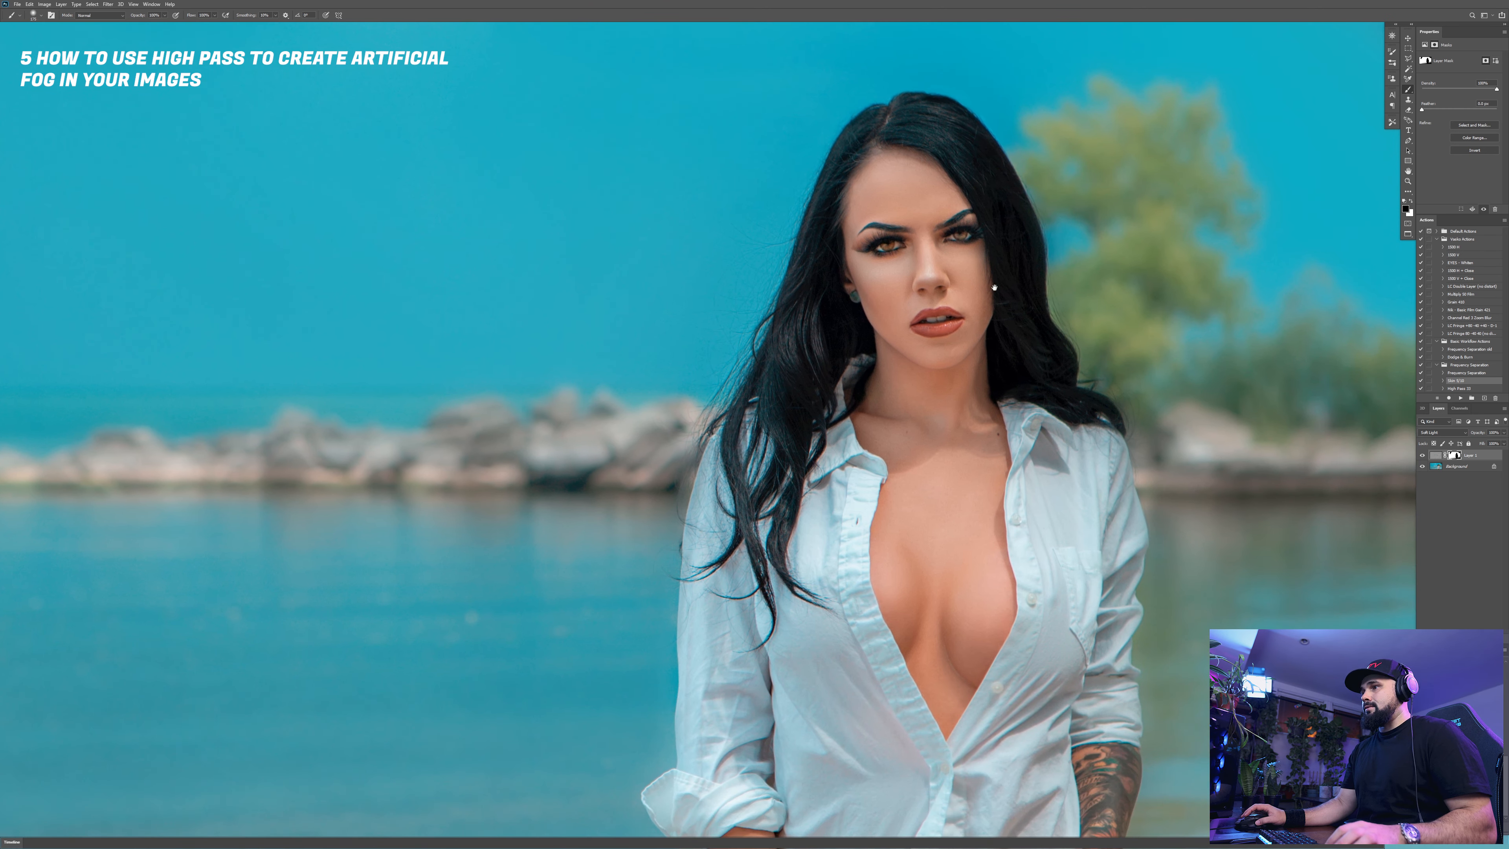
key(ctrl+minus)
key(ctrl+minus)
key(f)
drag(620, 327, 735, 243)
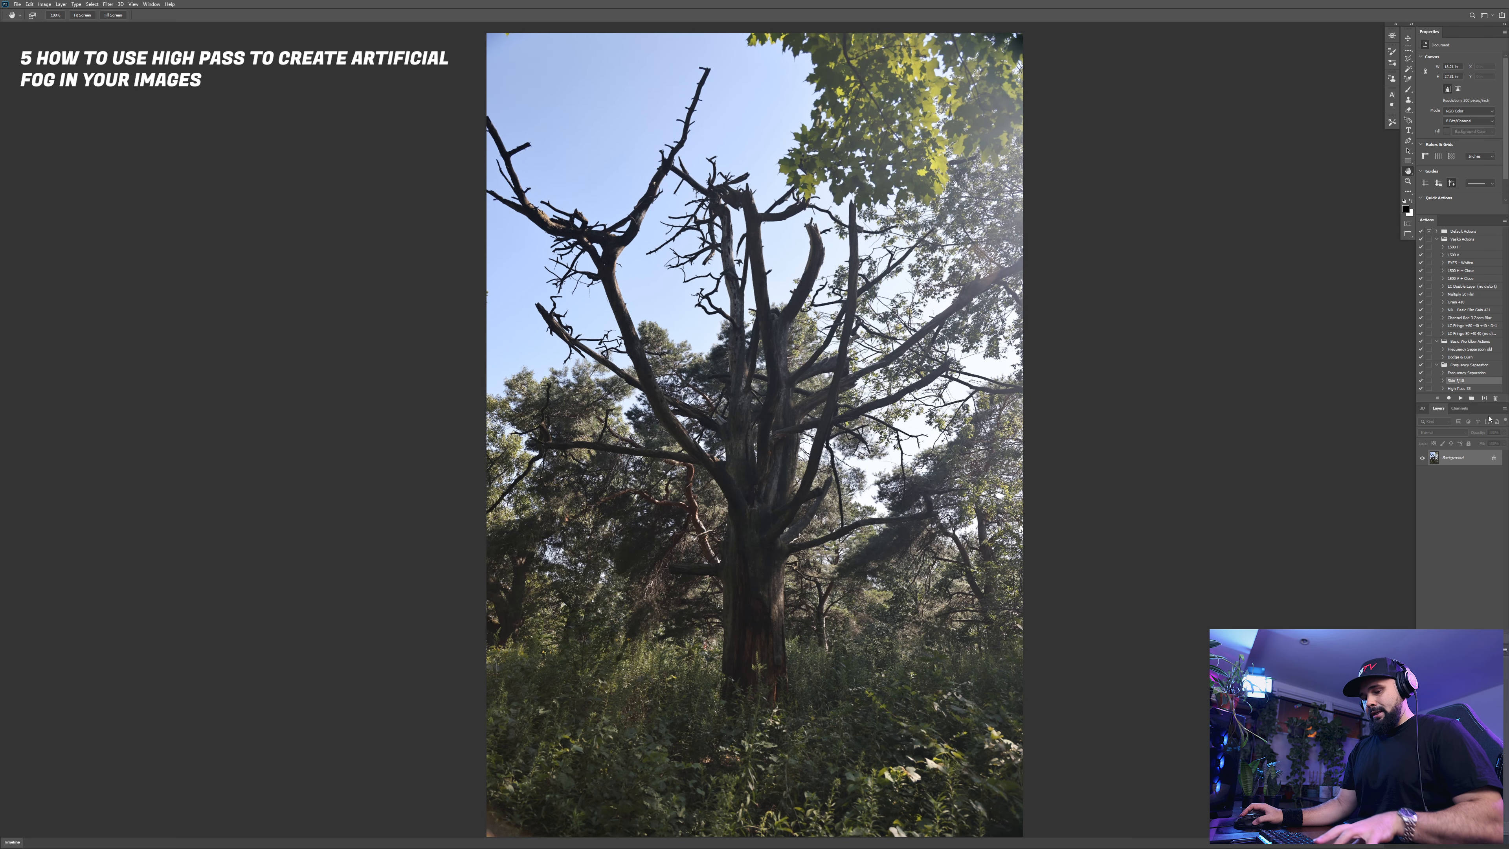
Duplicate the dead tree photo's background layer and apply a High Pass filter of about 4 pixels to the copy
key(ctrl+j)
click(107, 5)
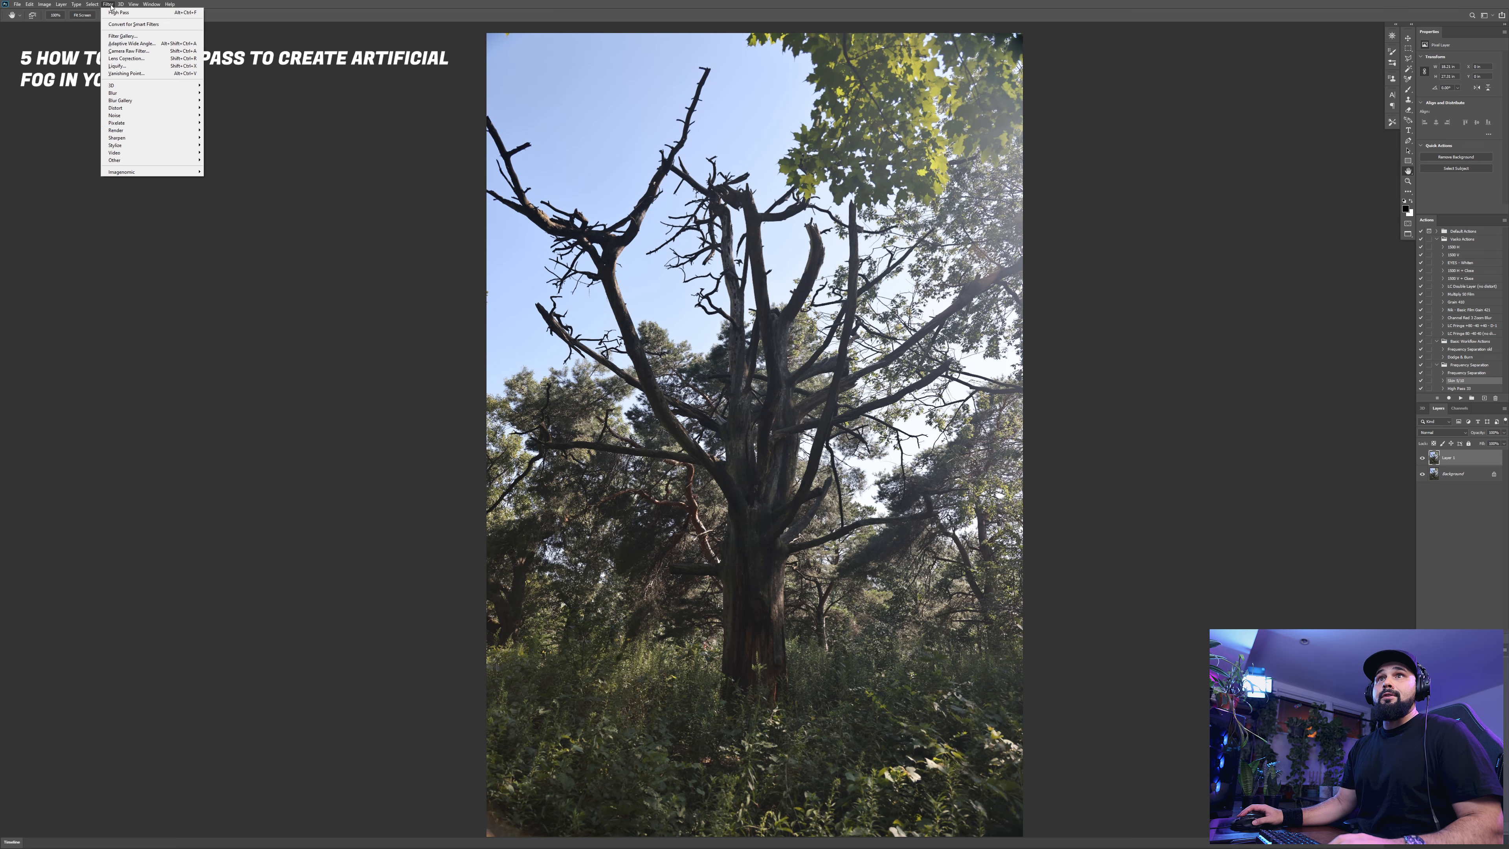
mouse_move(137, 160)
click(220, 160)
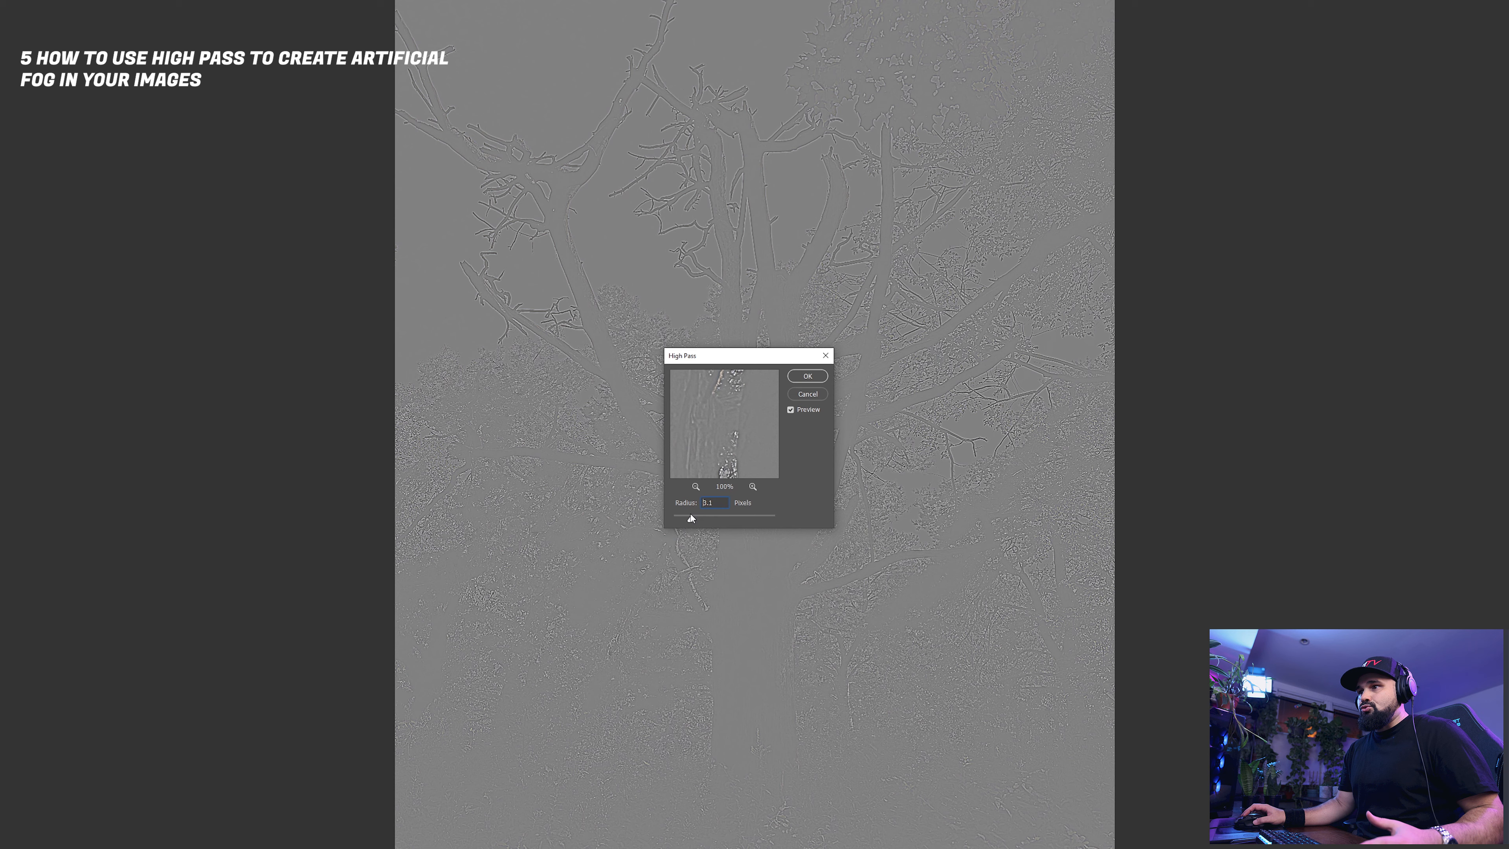
drag(696, 515, 697, 516)
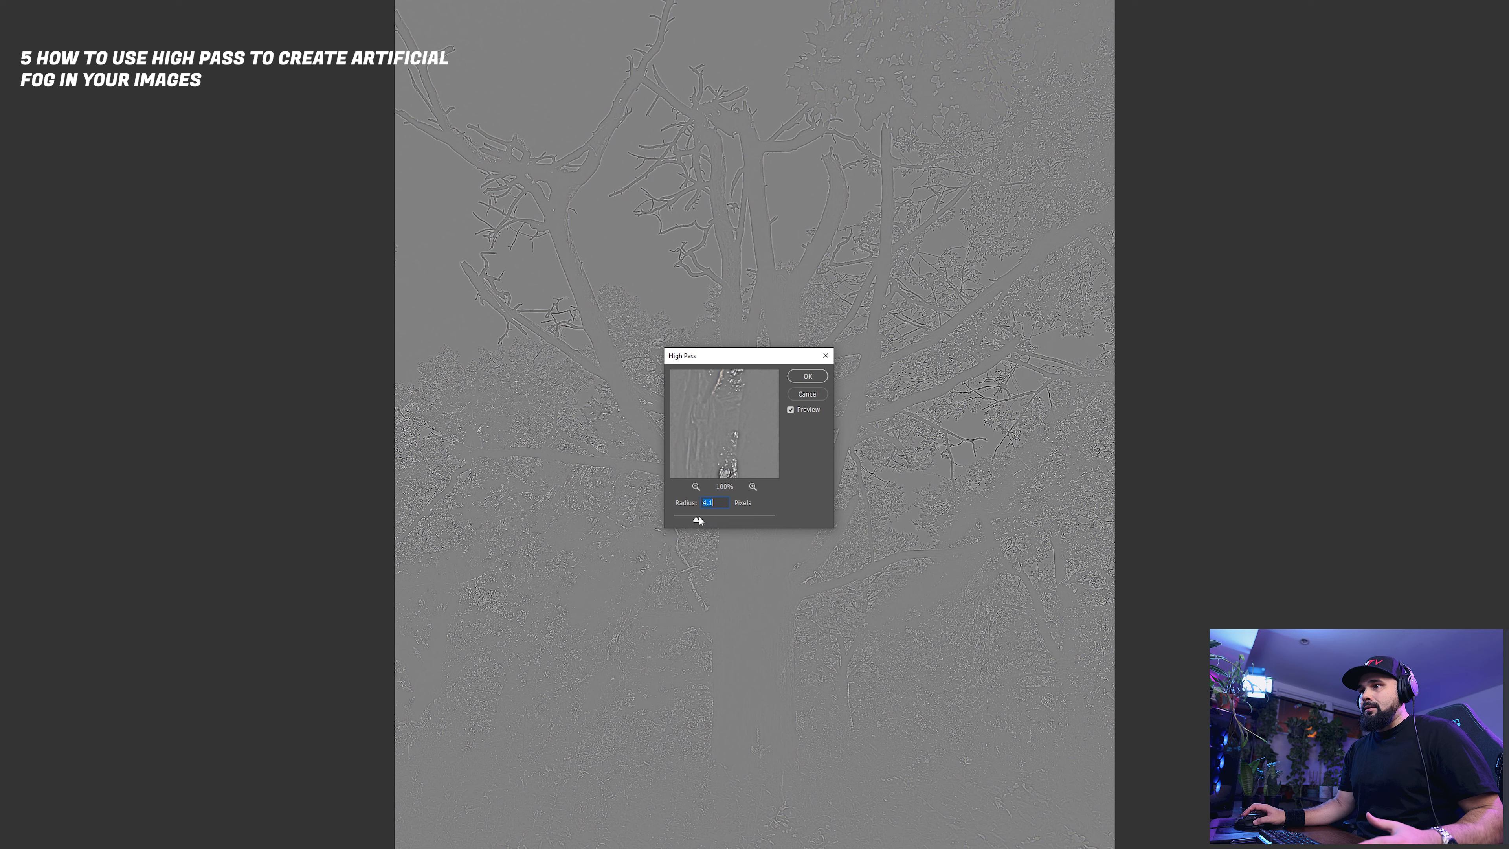
key(Return)
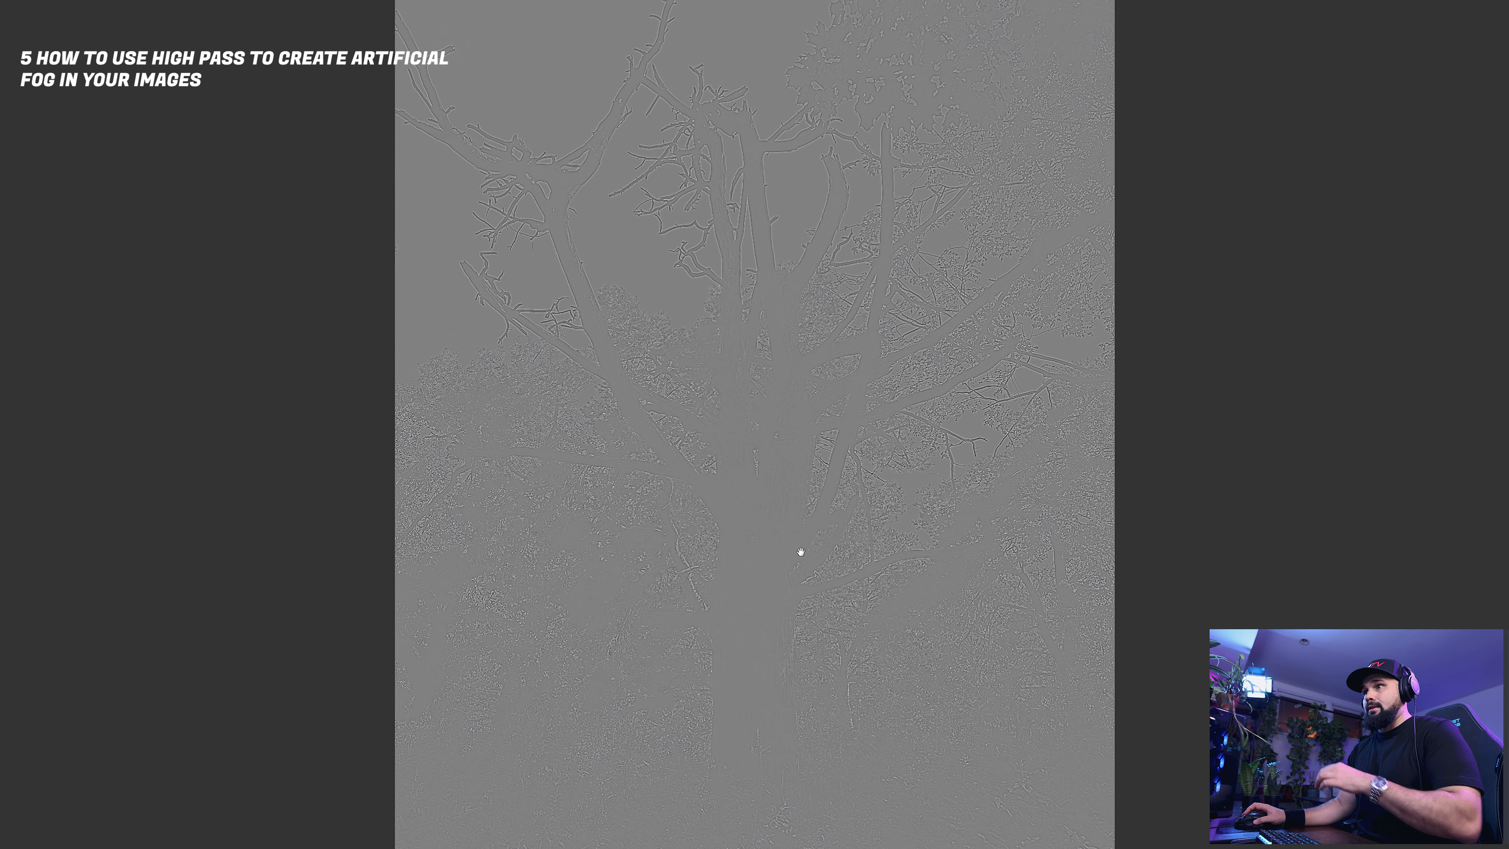
Check the High Pass edge detail on the tree and set the layer's blend mode to Soft Light
ctrl+click(690, 471)
ctrl+click(690, 471)
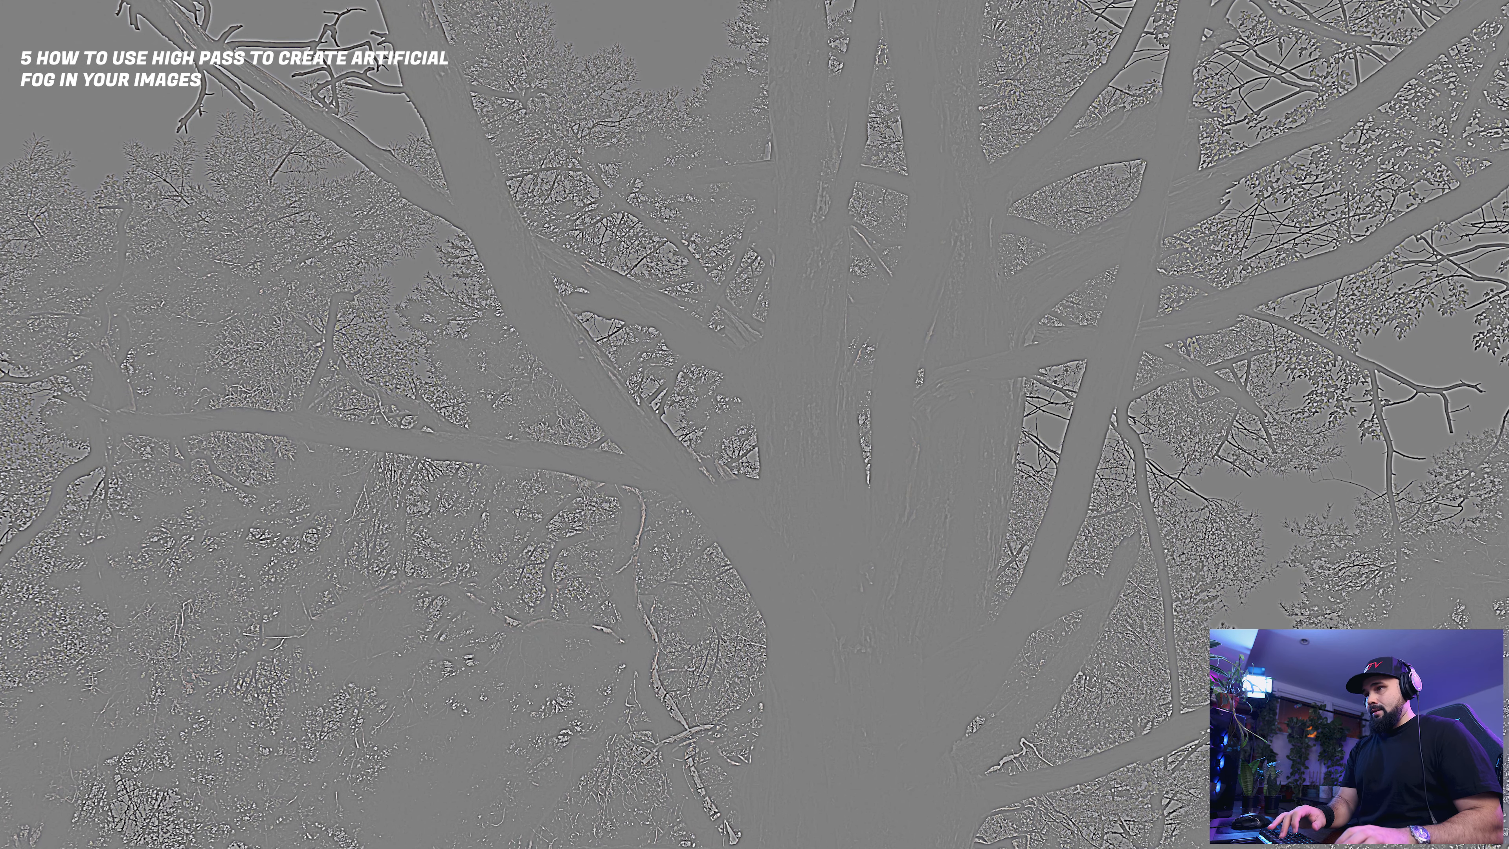
key(ctrl+0)
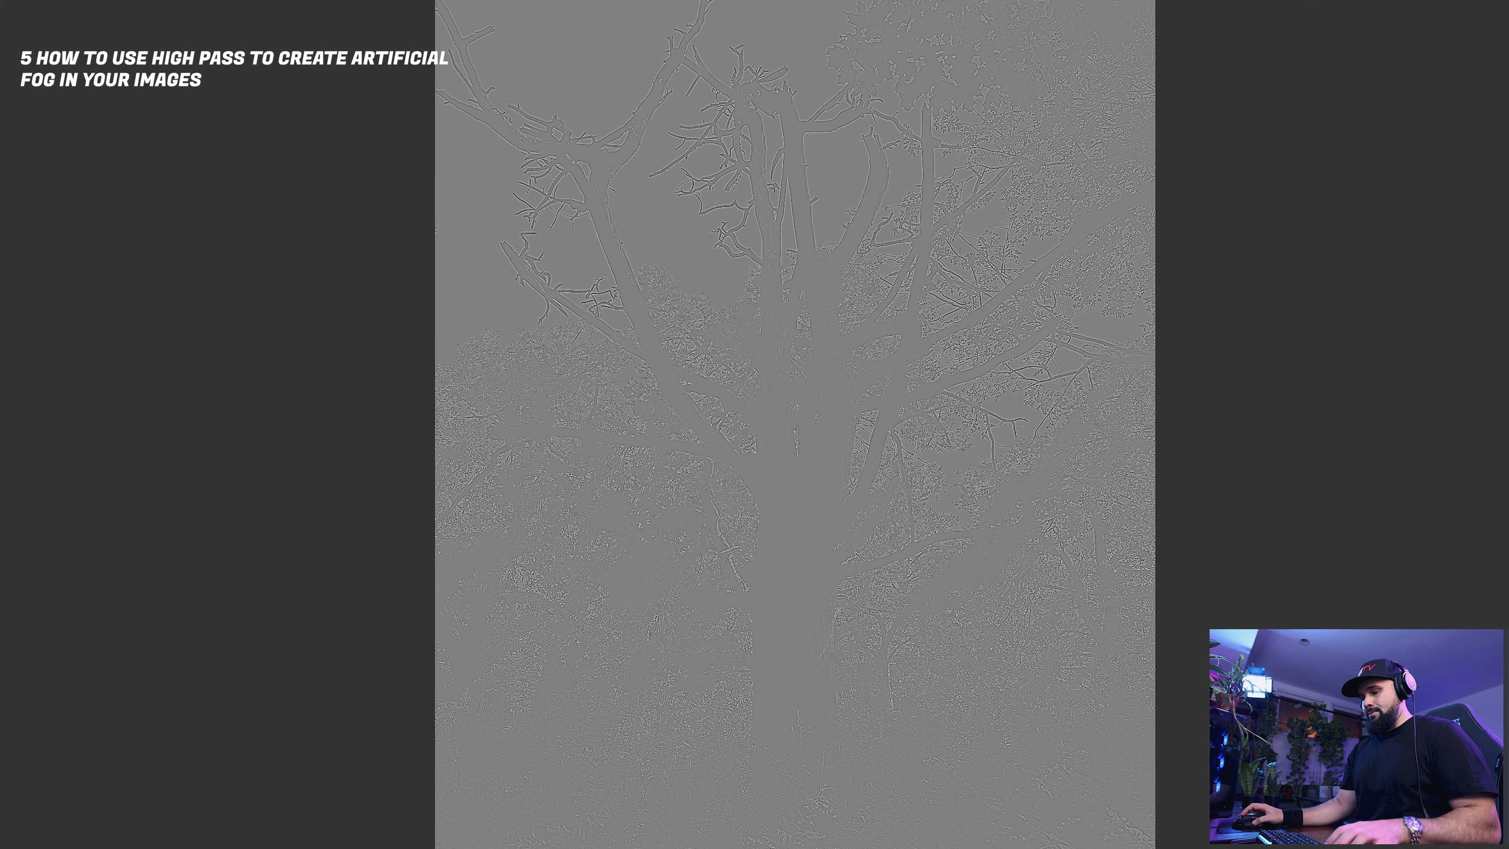
click(1331, 253)
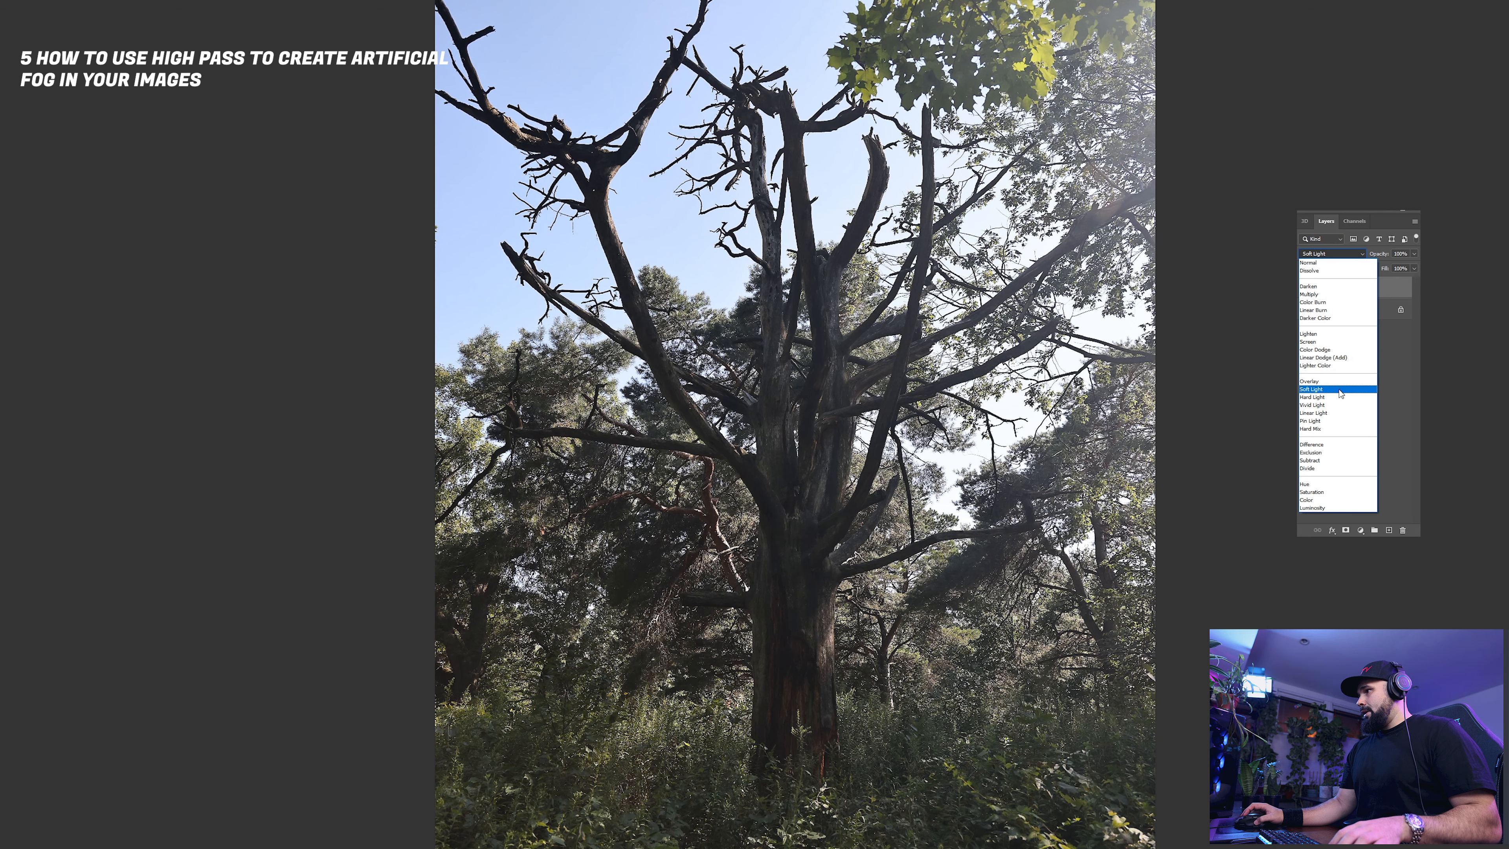
click(1339, 389)
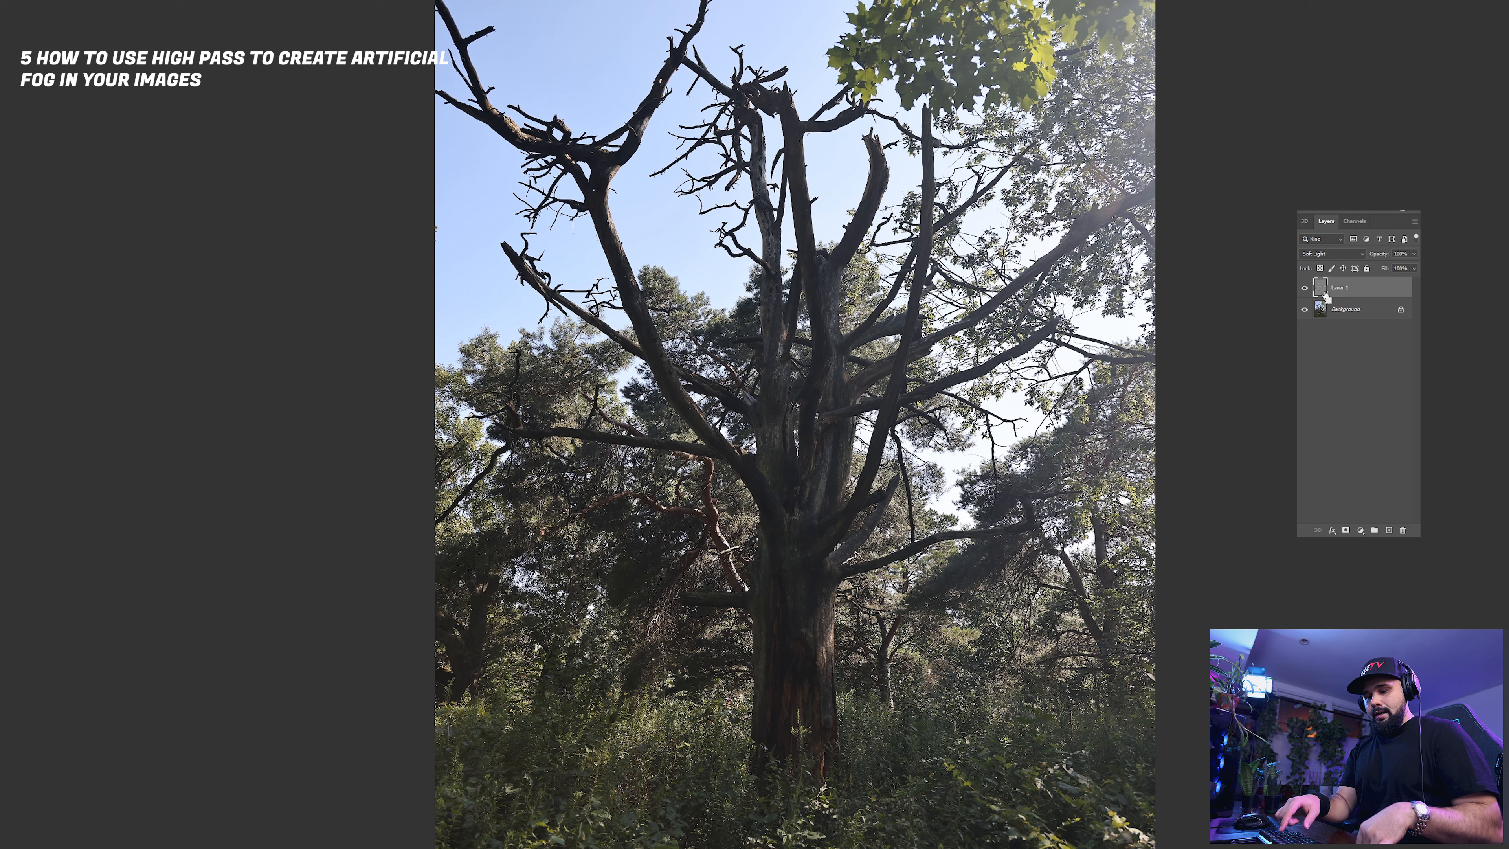
Compare the branches beside the trunk up close with and without the High Pass layer
key(ctrl+minus)
key(ctrl+plus)
key(ctrl+plus)
drag(836, 491, 788, 394)
drag(675, 416, 1159, 254)
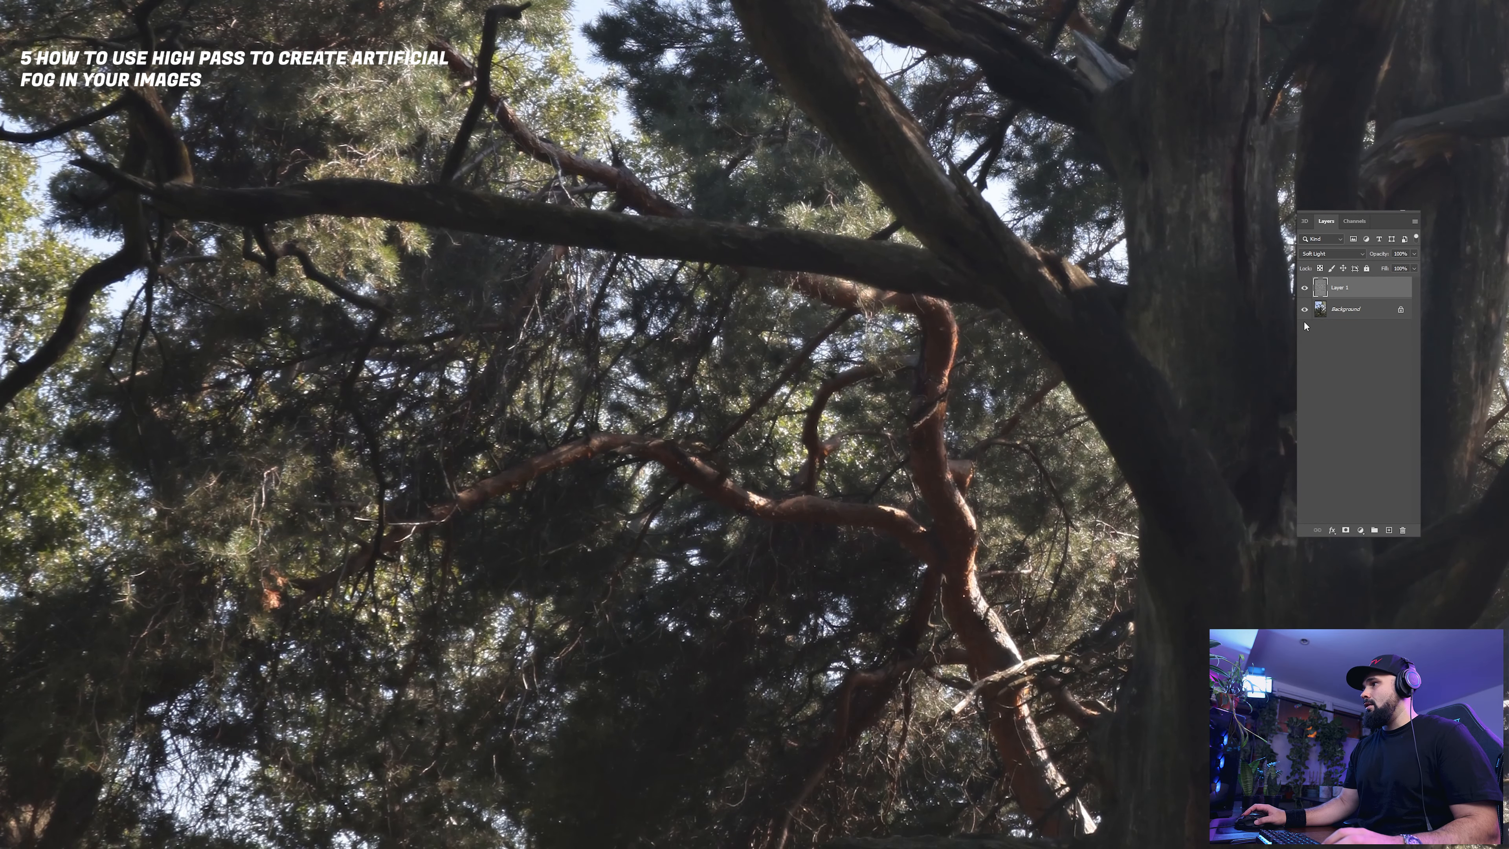
click(1305, 289)
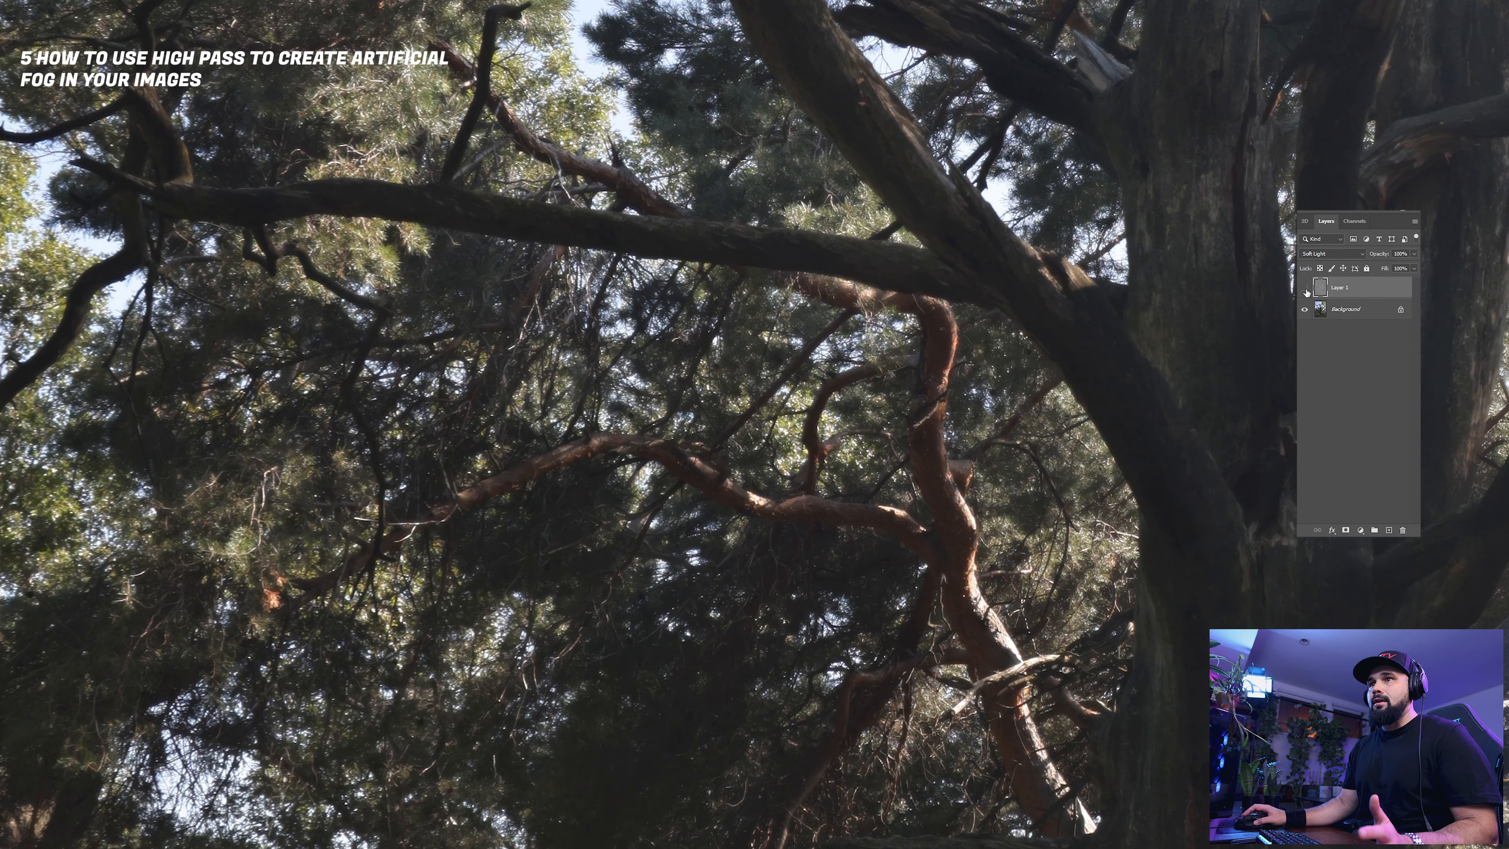
click(1306, 288)
click(1305, 289)
click(1305, 288)
click(1306, 288)
click(1305, 289)
Compare the tree photo at a wider view with and without the High Pass layer
key(ctrl+minus)
key(ctrl+minus)
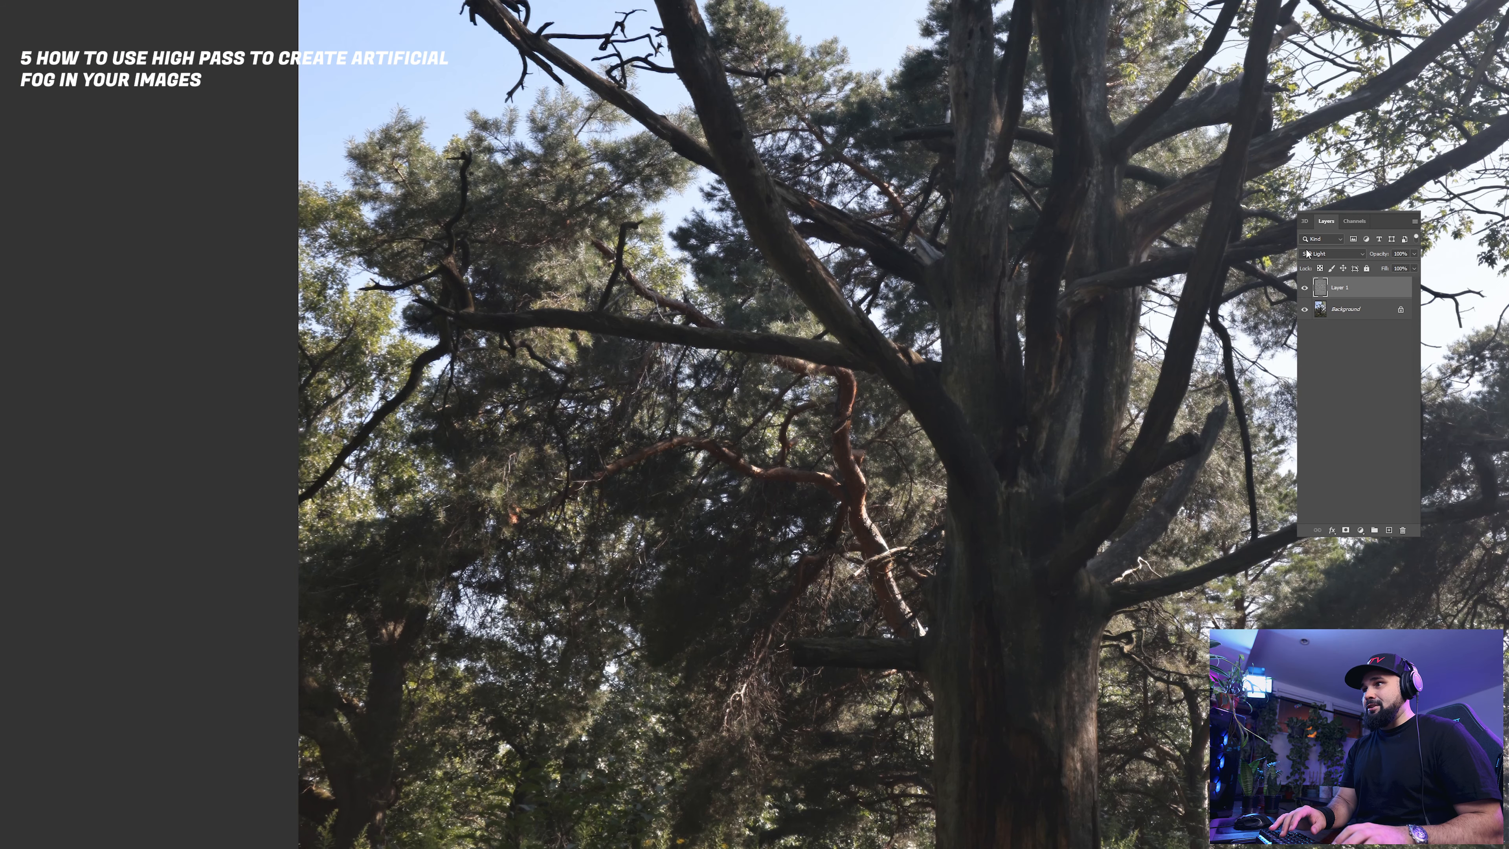
key(ctrl+minus)
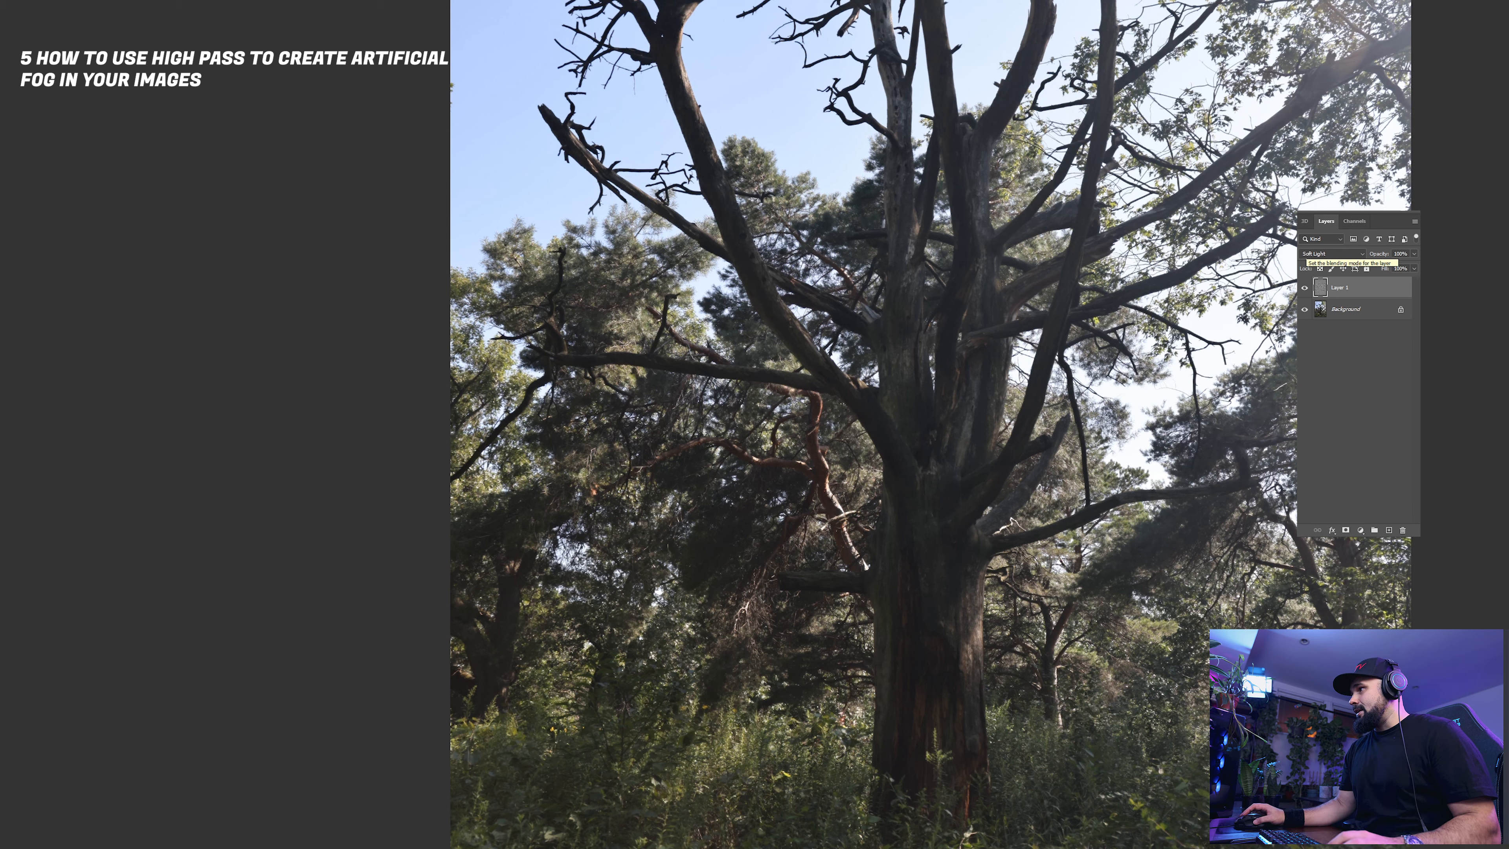
click(1305, 289)
click(1305, 289)
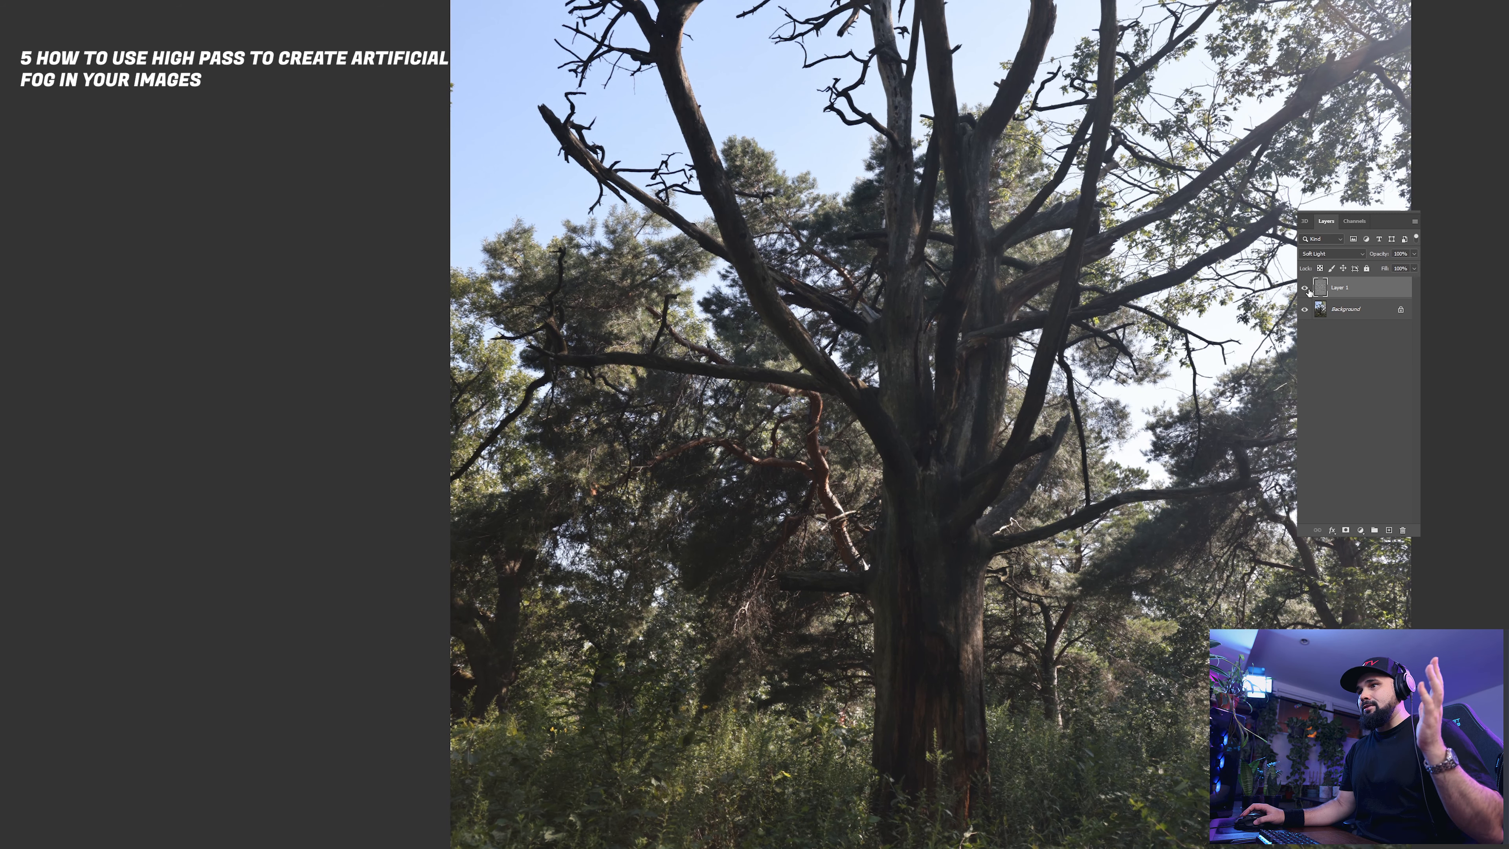
click(1306, 289)
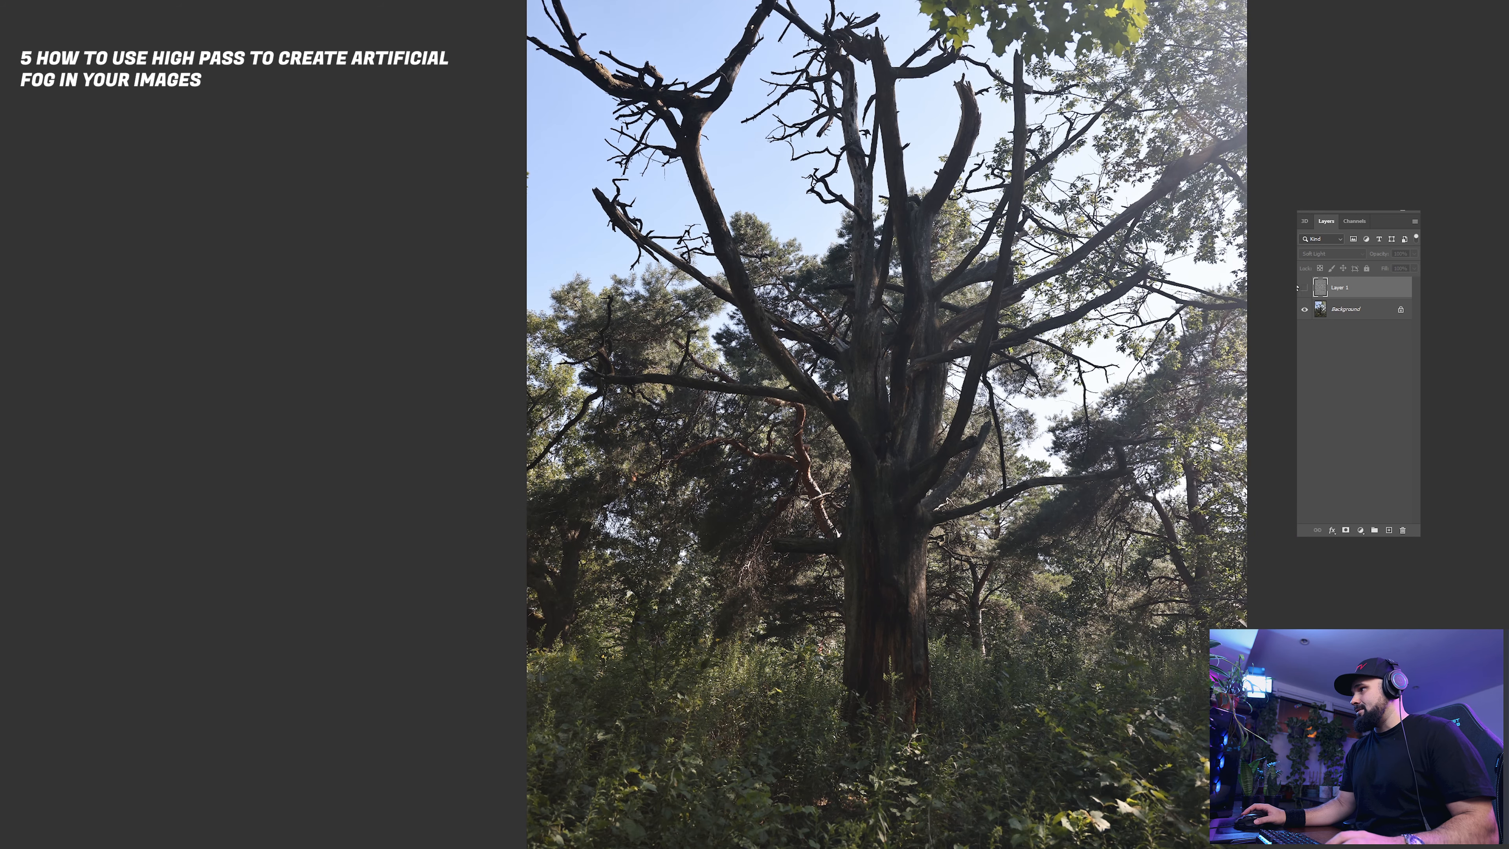
click(1304, 288)
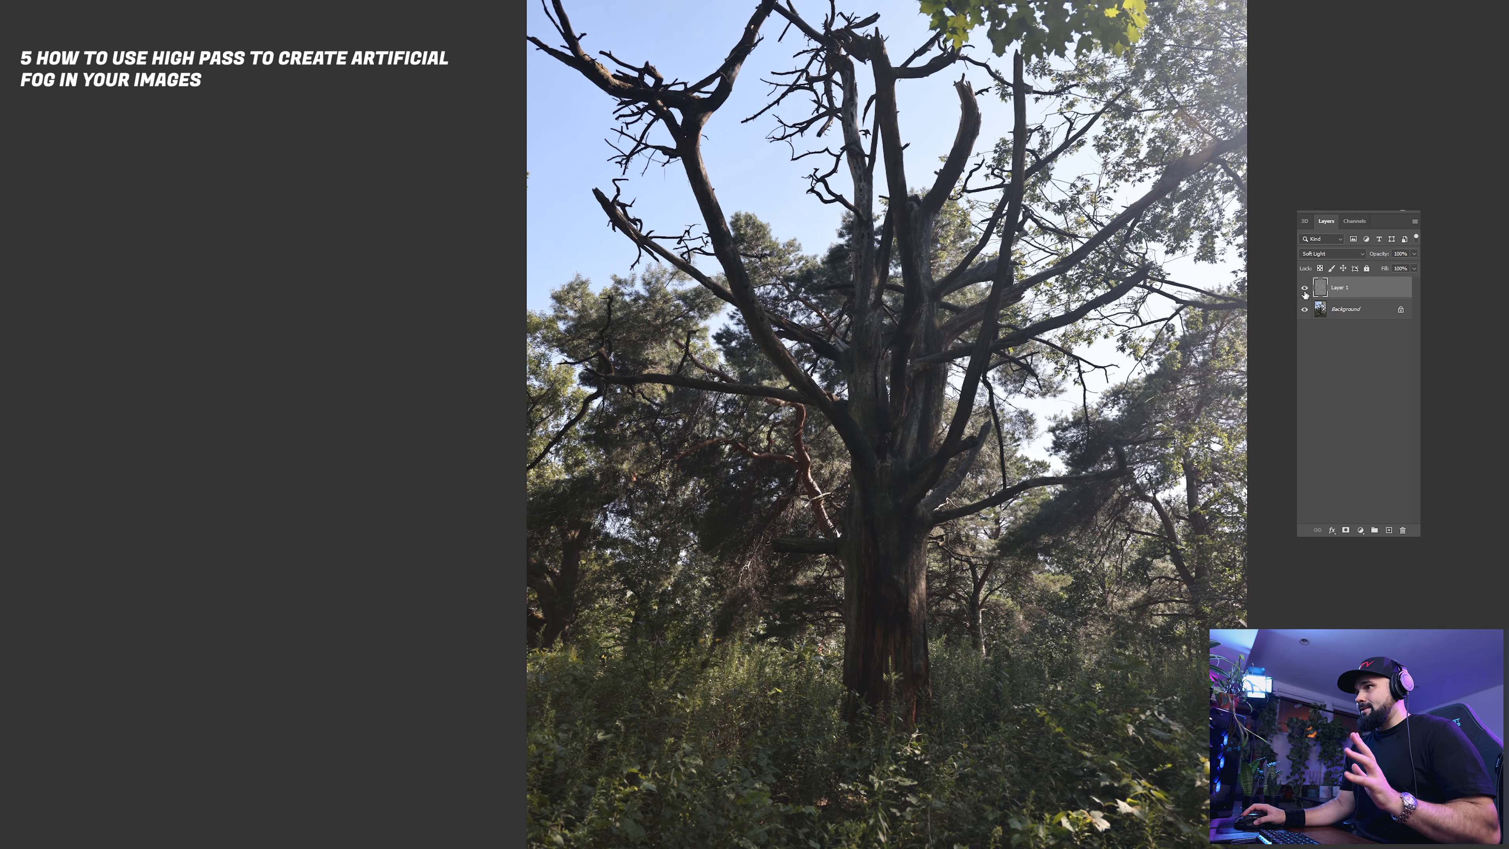
Duplicate the Background layer and apply a High Pass filter with a very large radius to the copy
click(1347, 312)
key(ctrl+j)
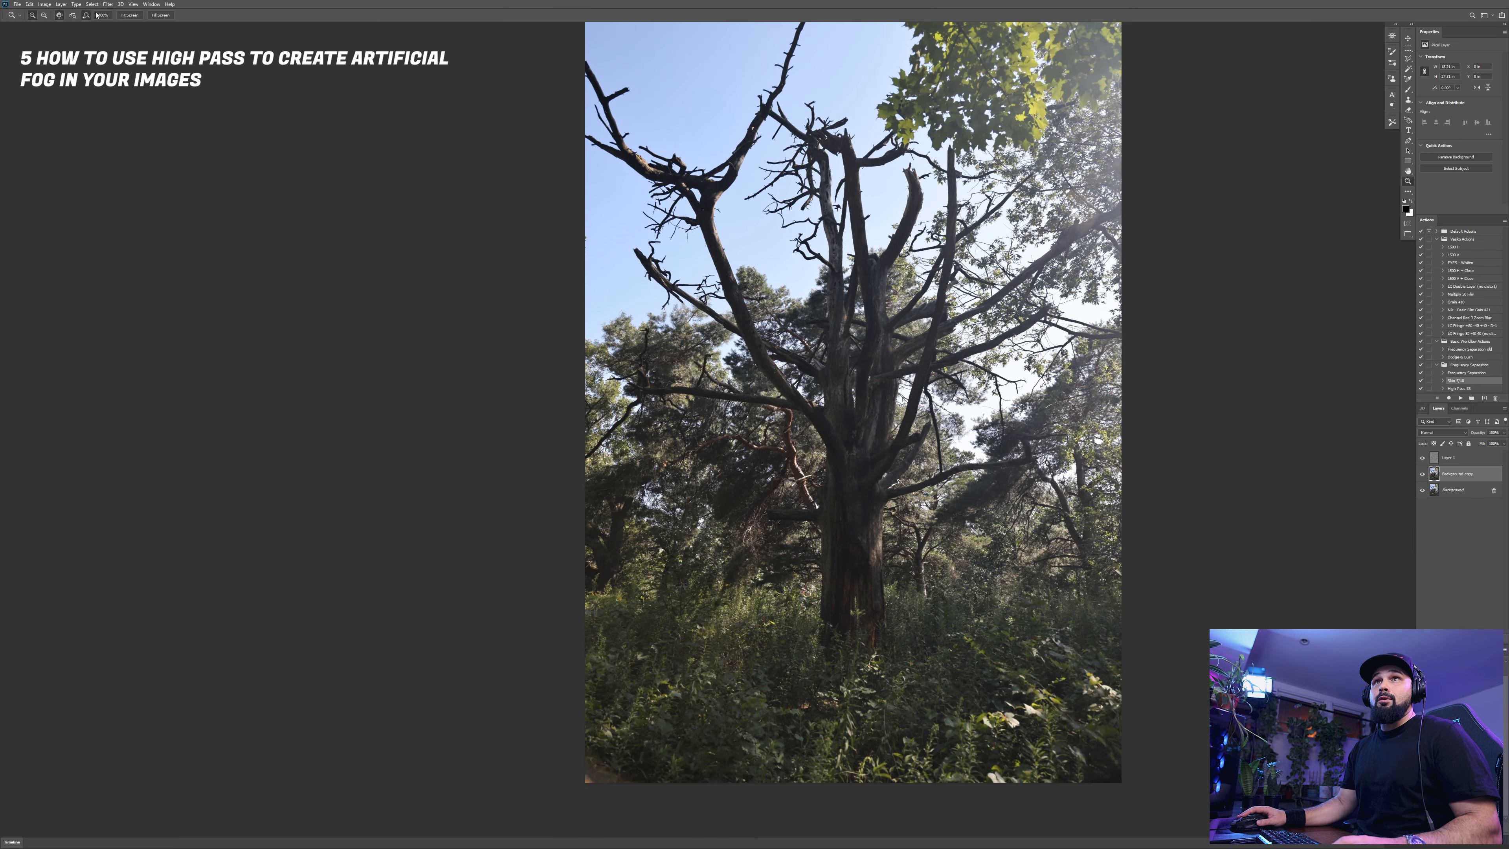
click(108, 4)
click(220, 168)
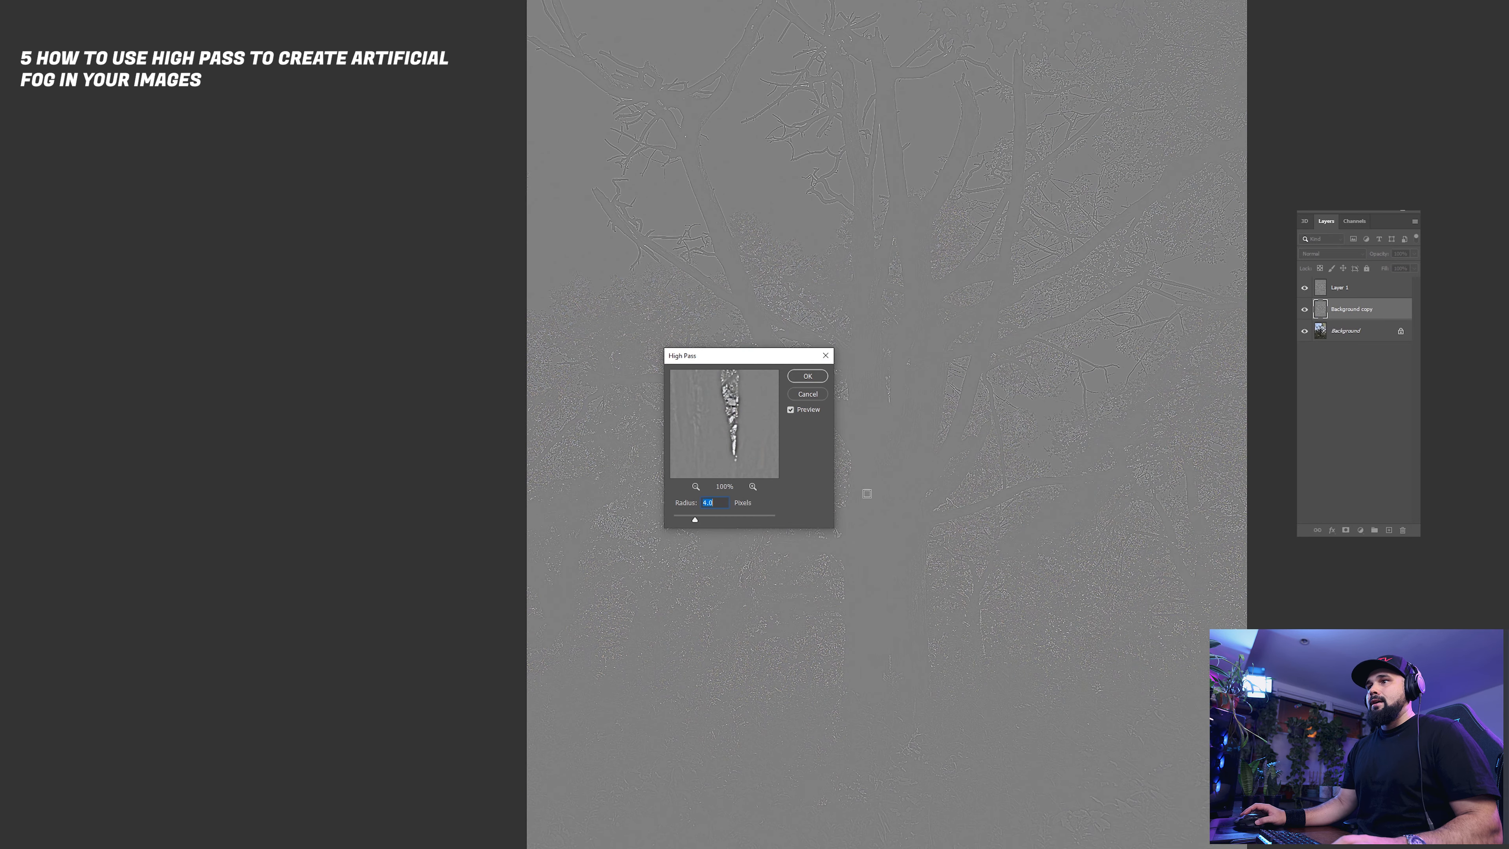
drag(695, 519, 725, 520)
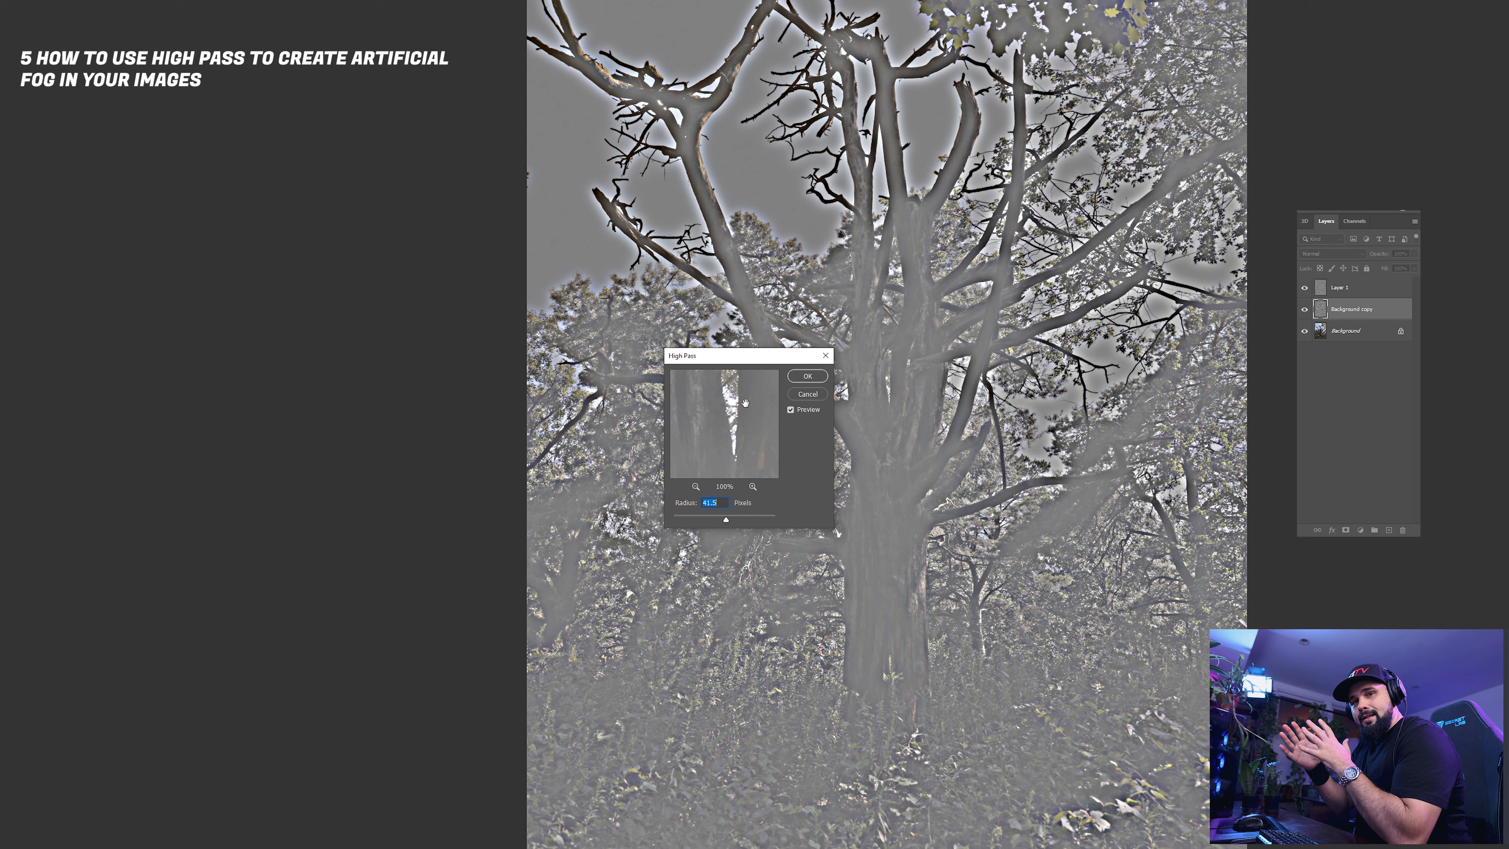
drag(737, 520, 754, 520)
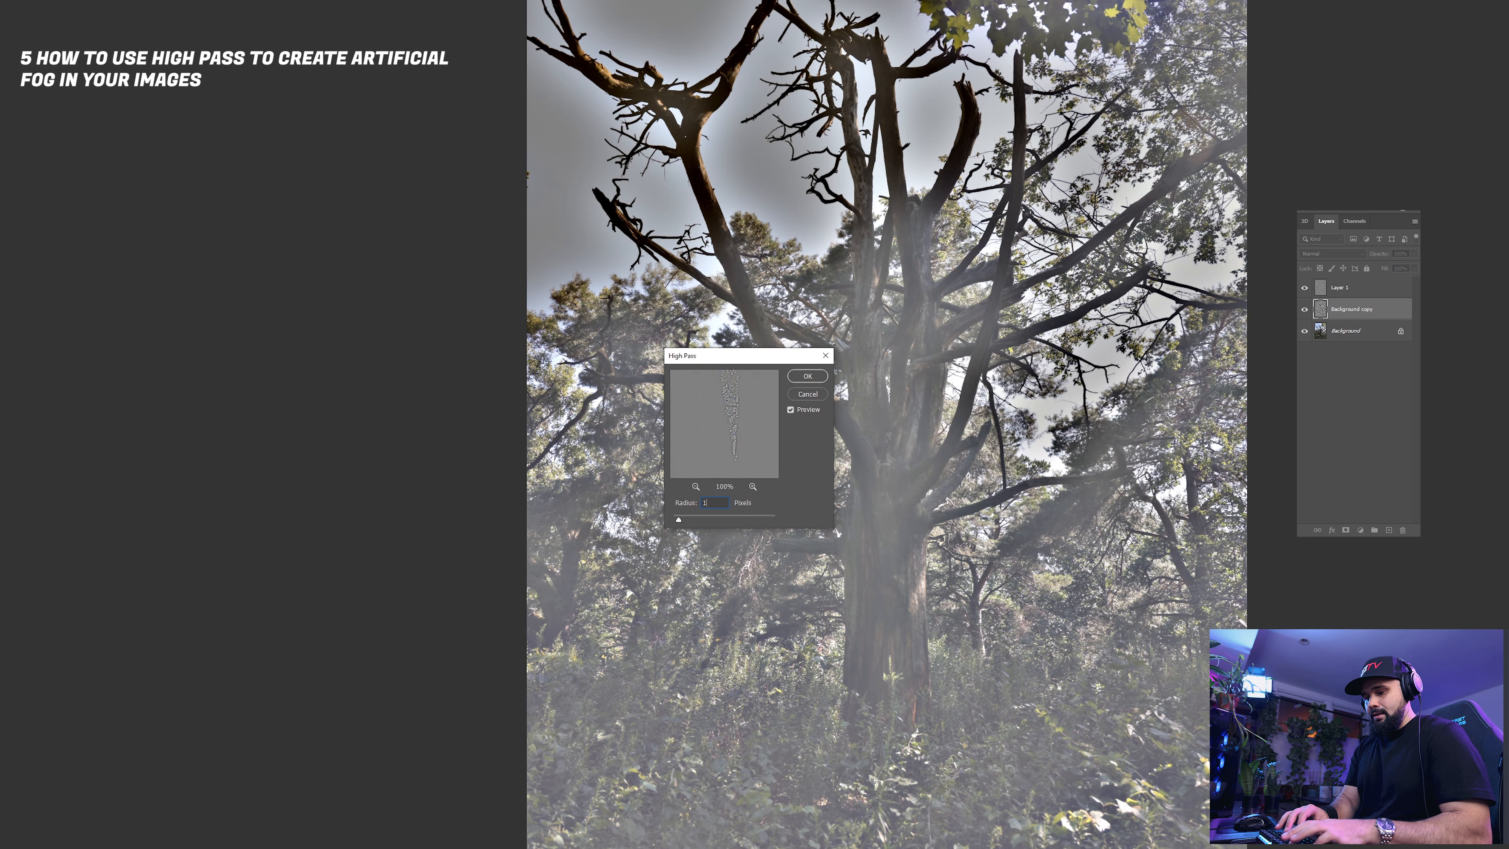
key(Return)
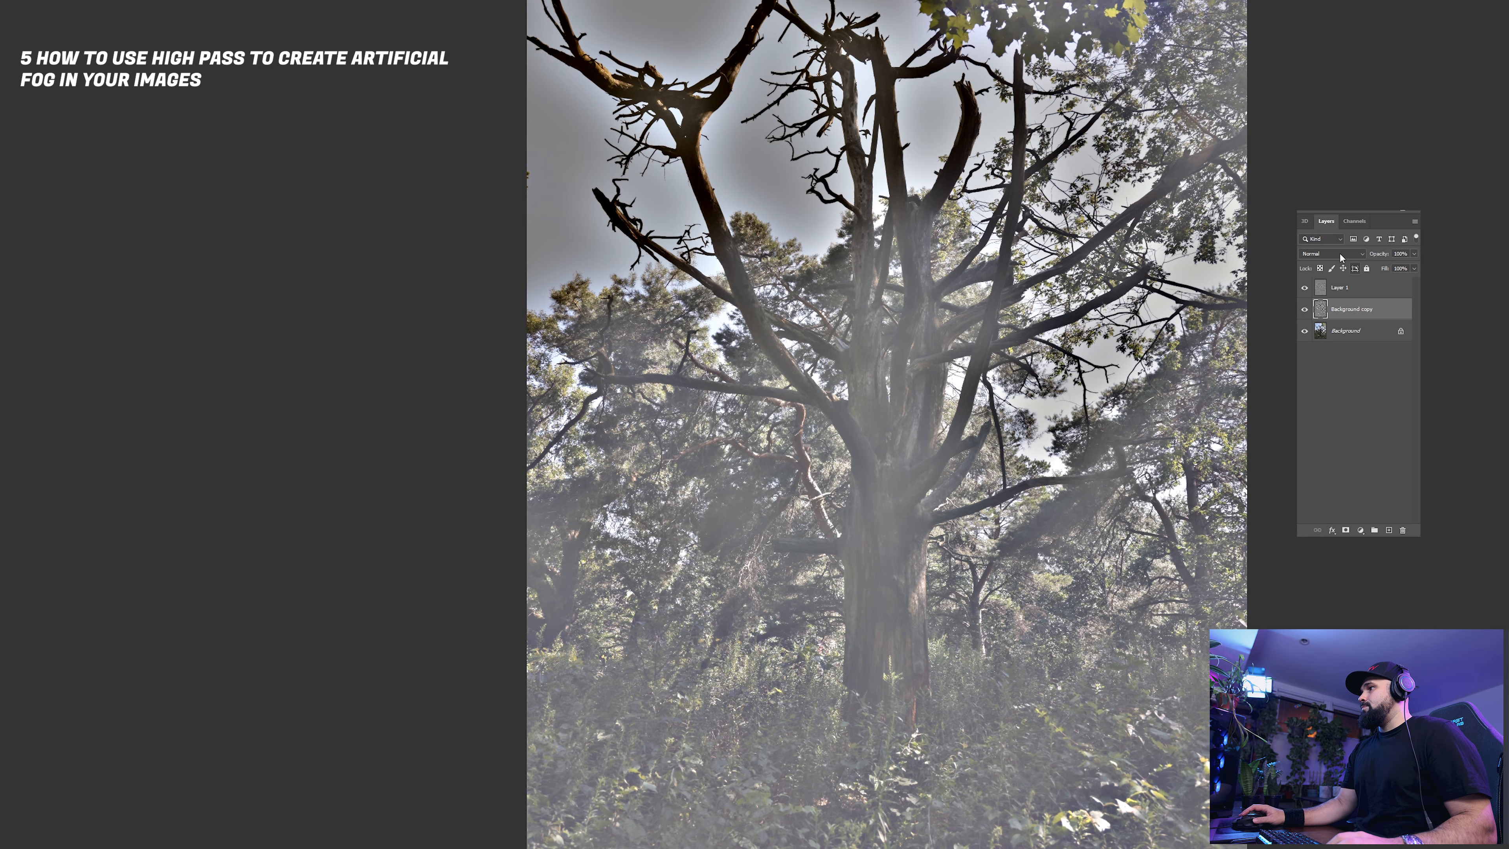
Set the Background copy layer's blend mode to Soft Light and invert it
click(1331, 253)
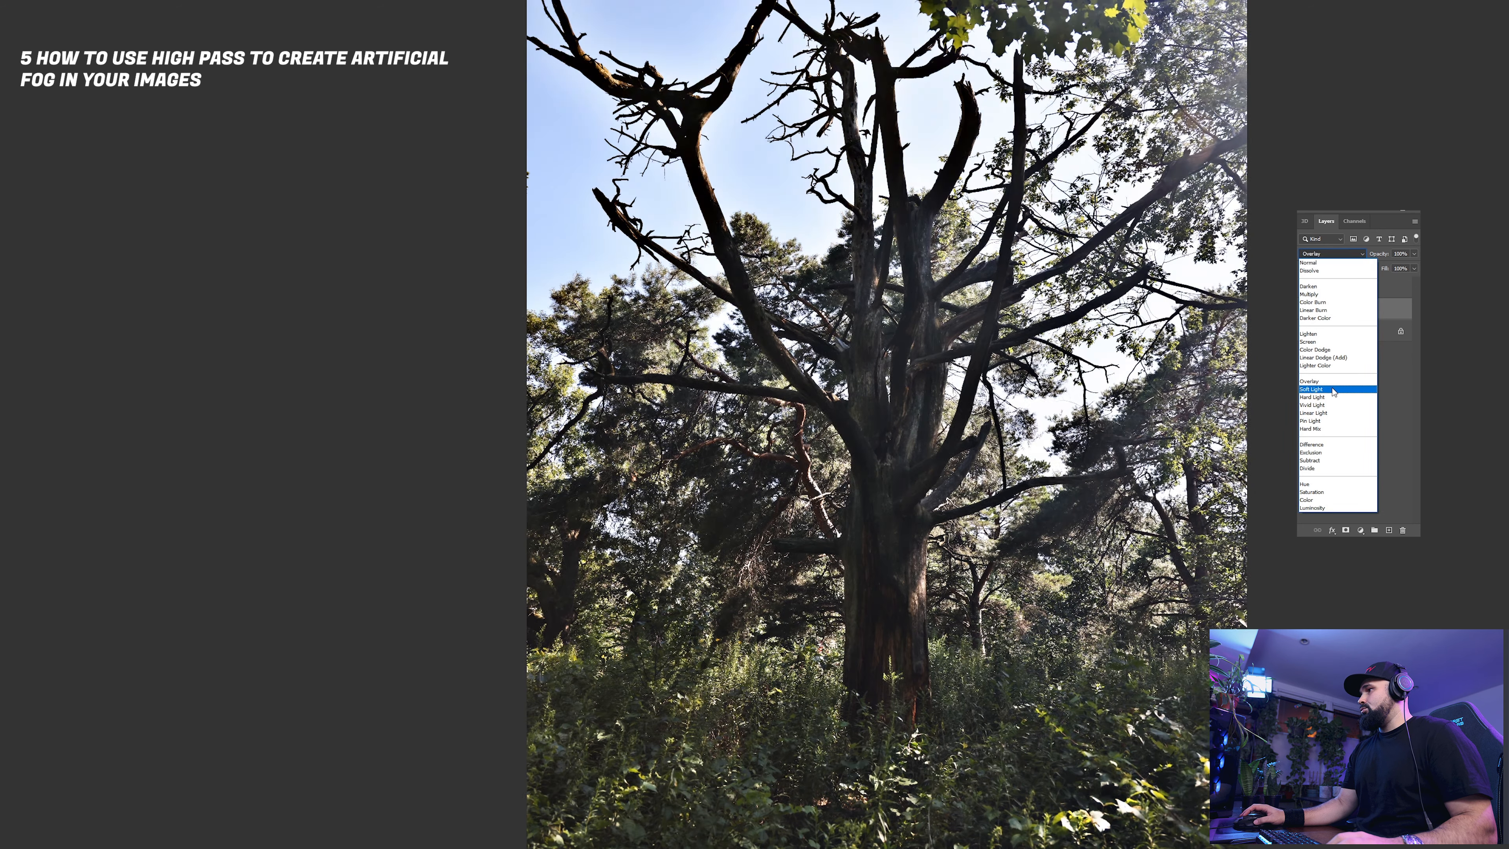
click(1331, 390)
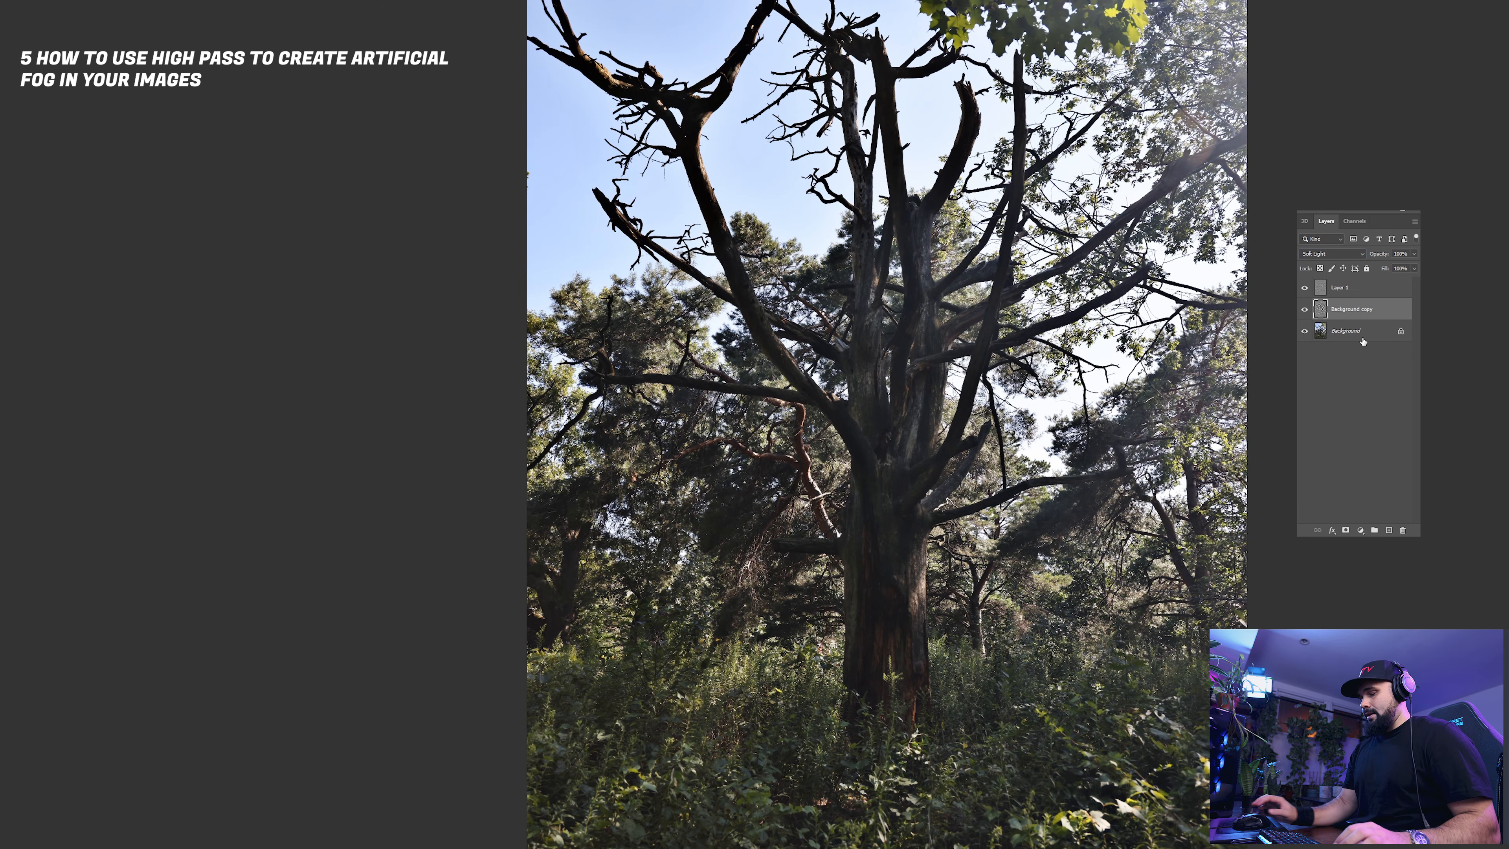
key(ctrl+i)
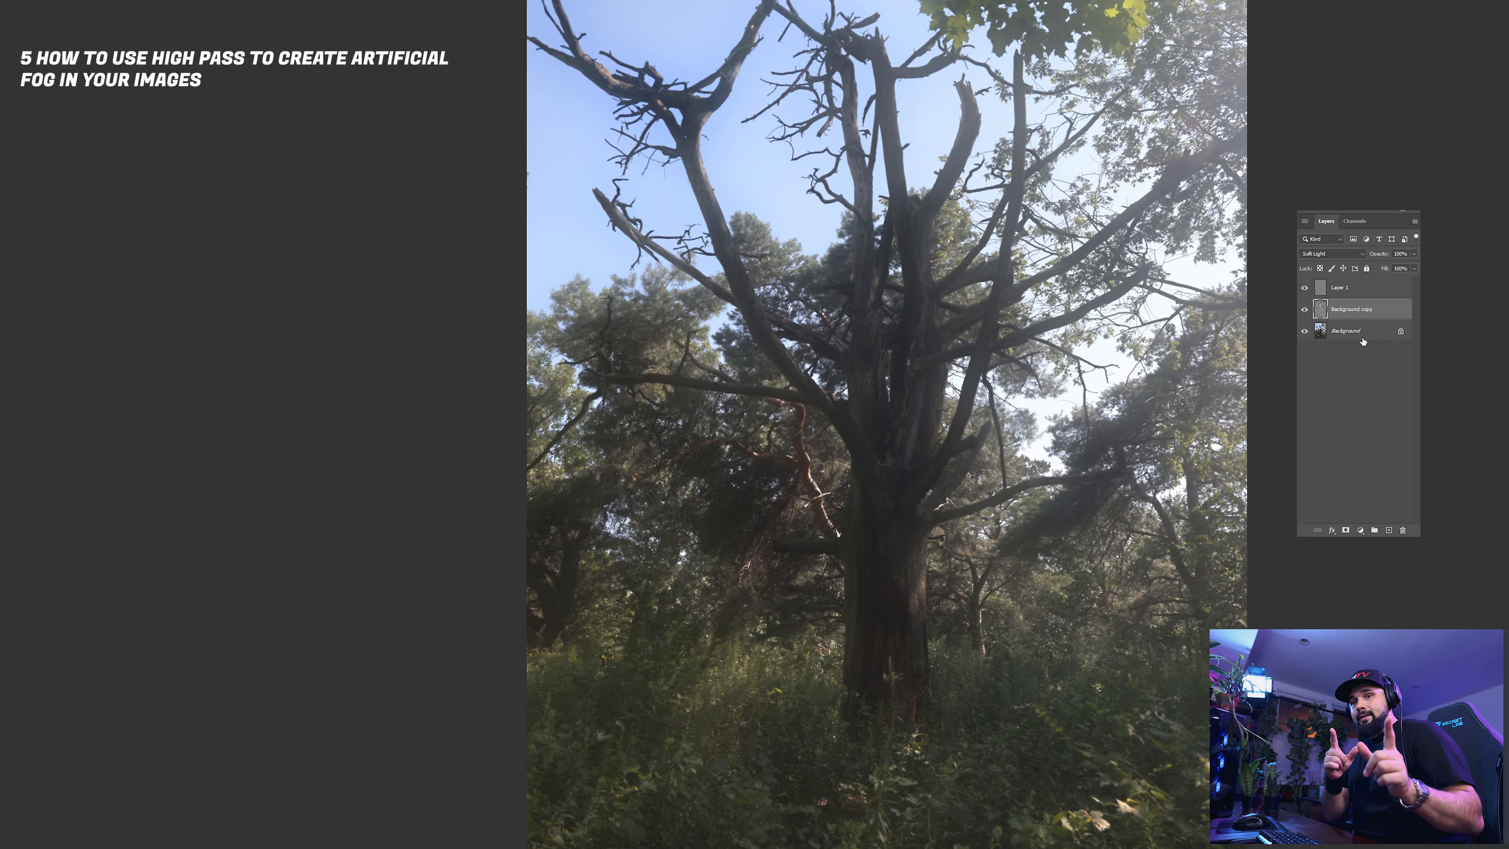
Add an empty layer directly above the Background and set the foreground color to light gray (RGB 197, 197, 197)
click(1363, 336)
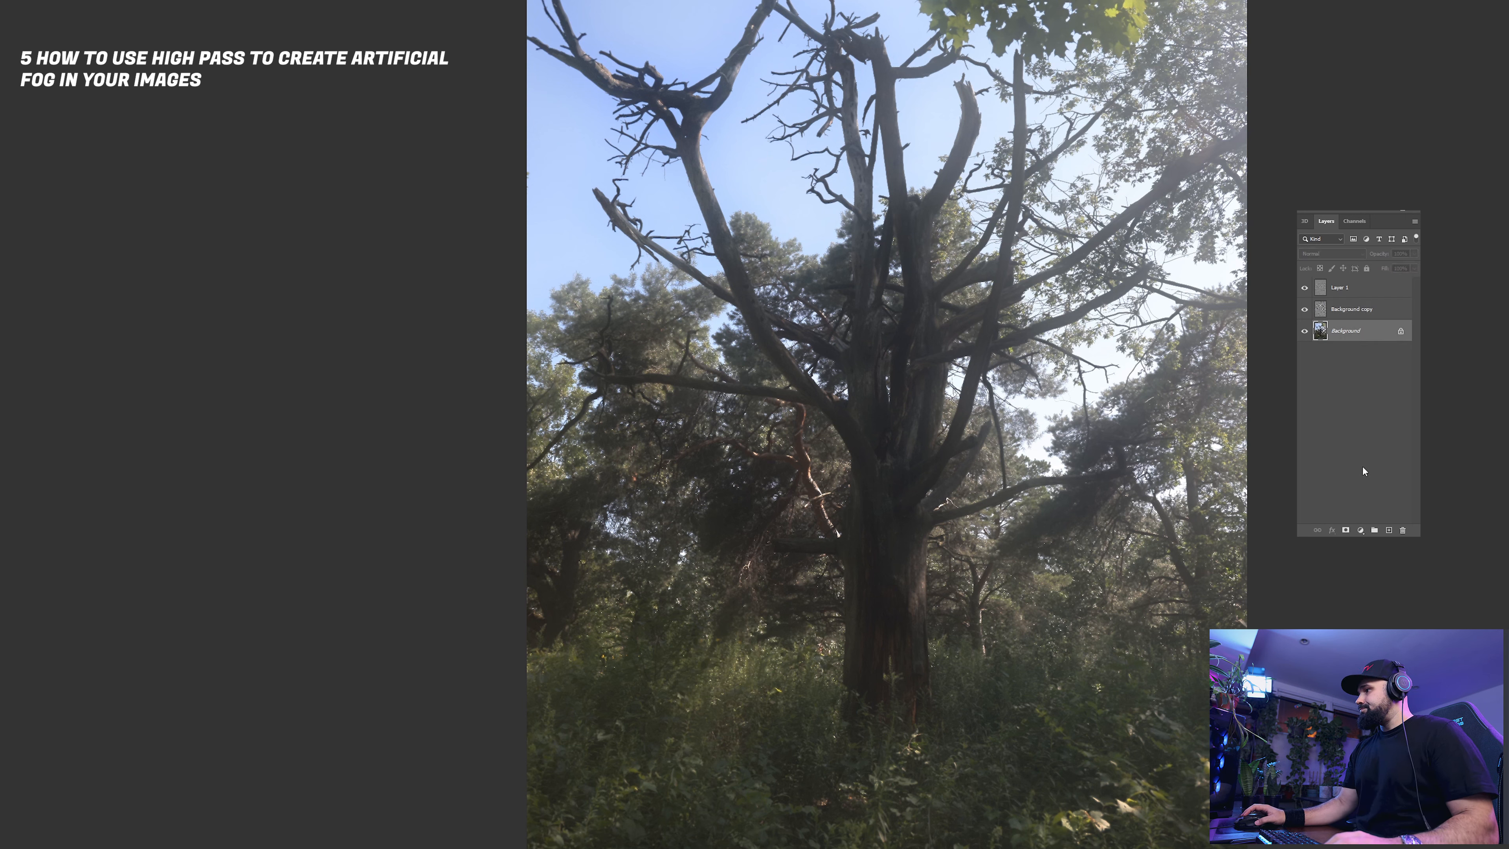
click(1388, 531)
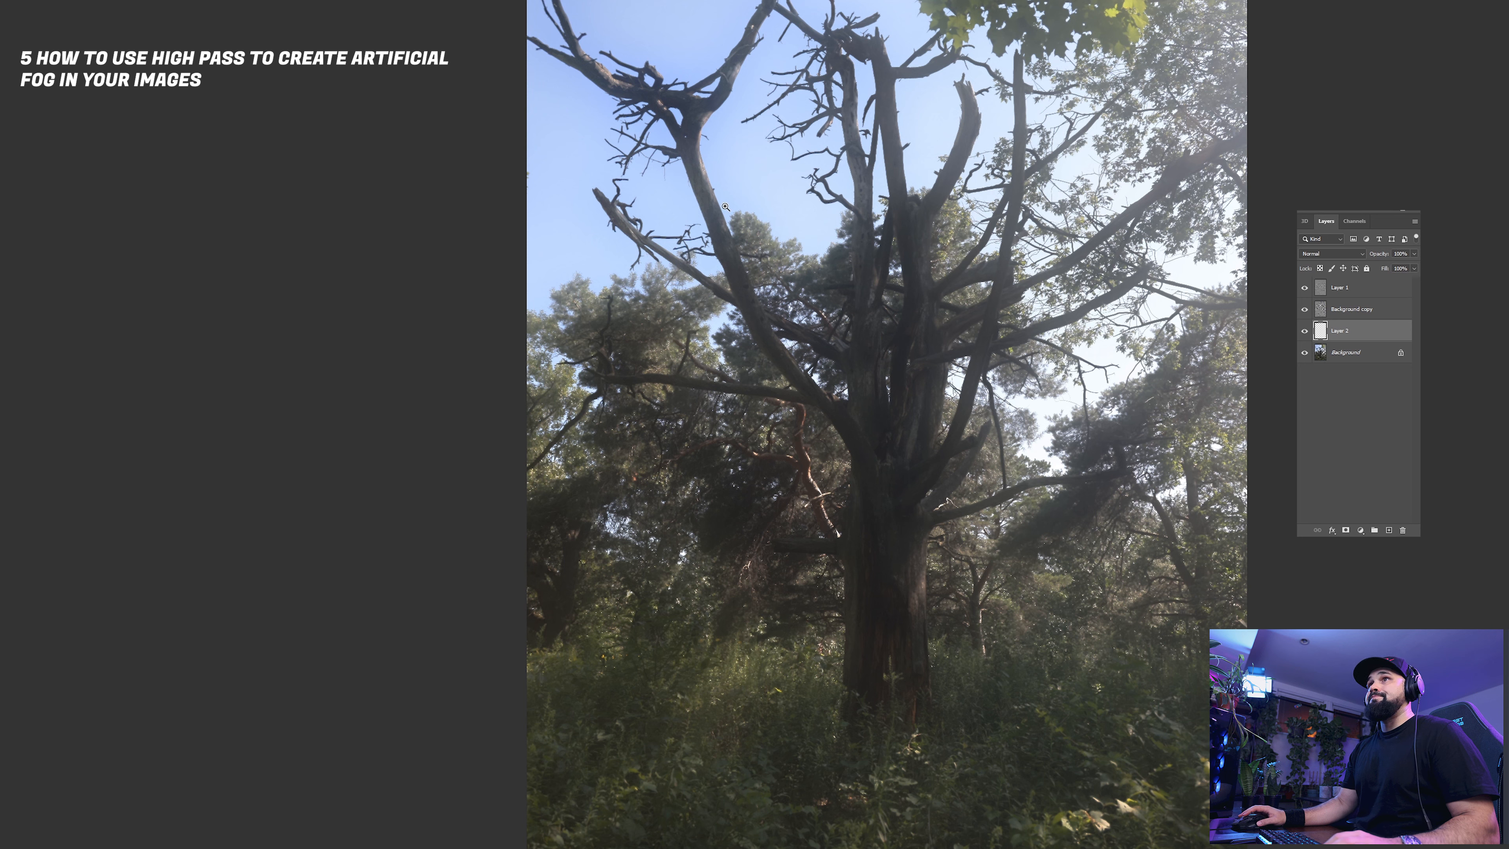
key(n)
mouse_move(630, 619)
mouse_down()
mouse_move(583, 604)
mouse_move(572, 654)
mouse_move(575, 613)
mouse_up()
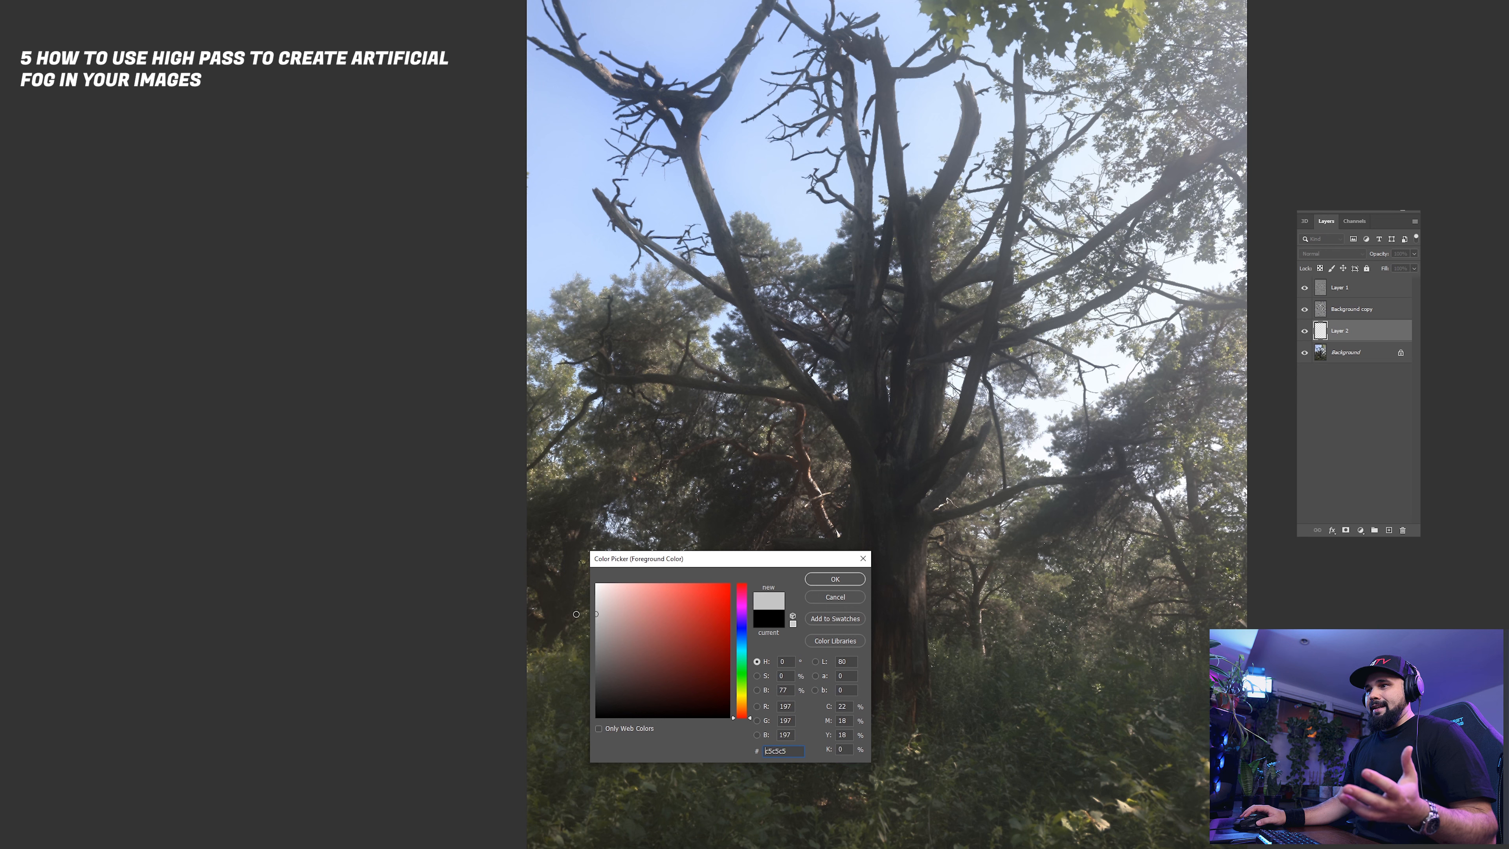
click(835, 578)
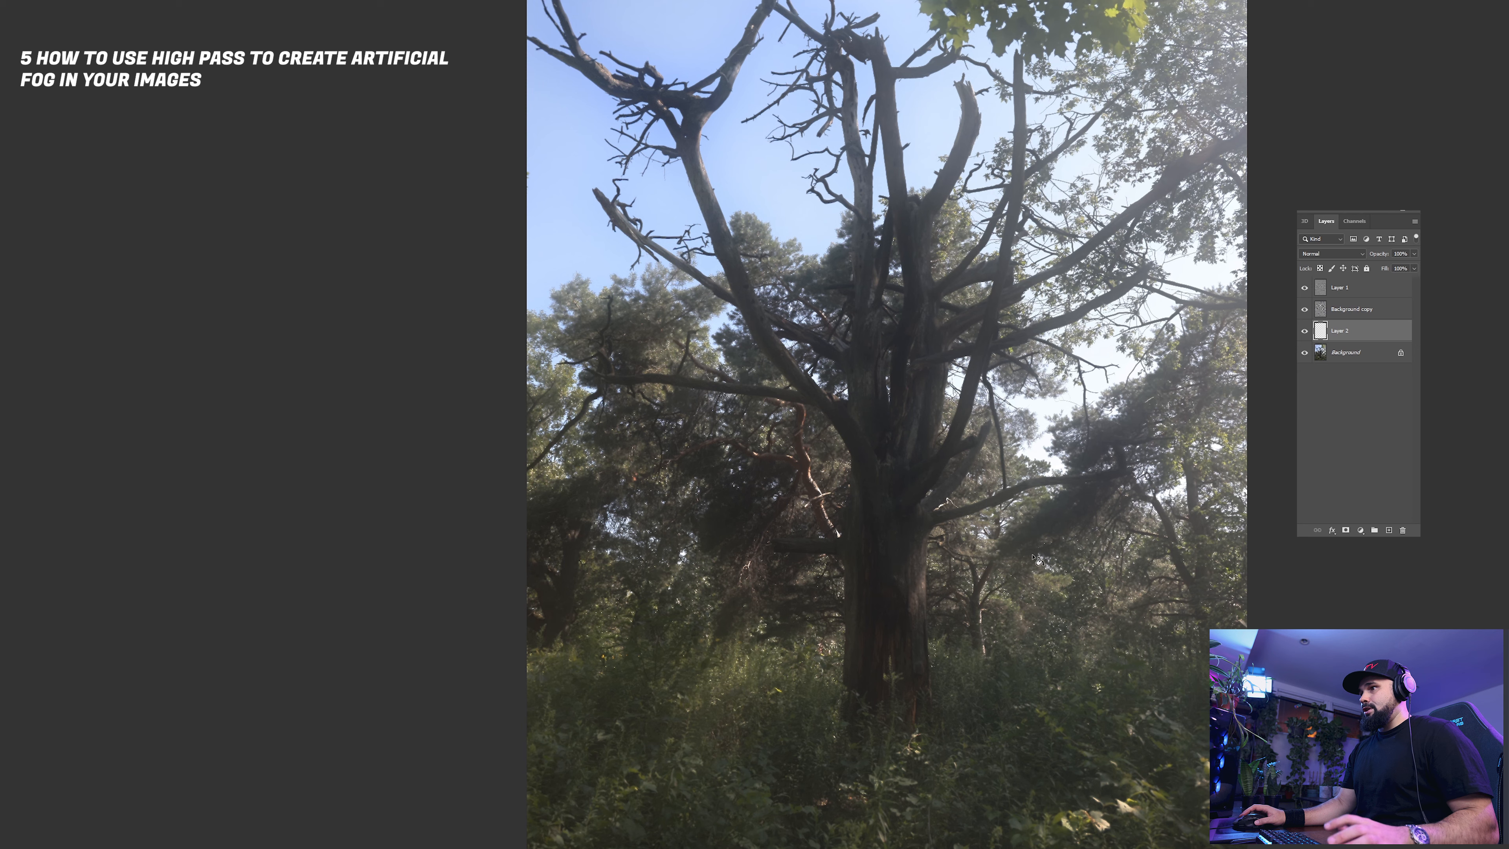
Fill the empty layer above the Background with the light gray foreground color and set its blend mode to Multiply
click(915, 497)
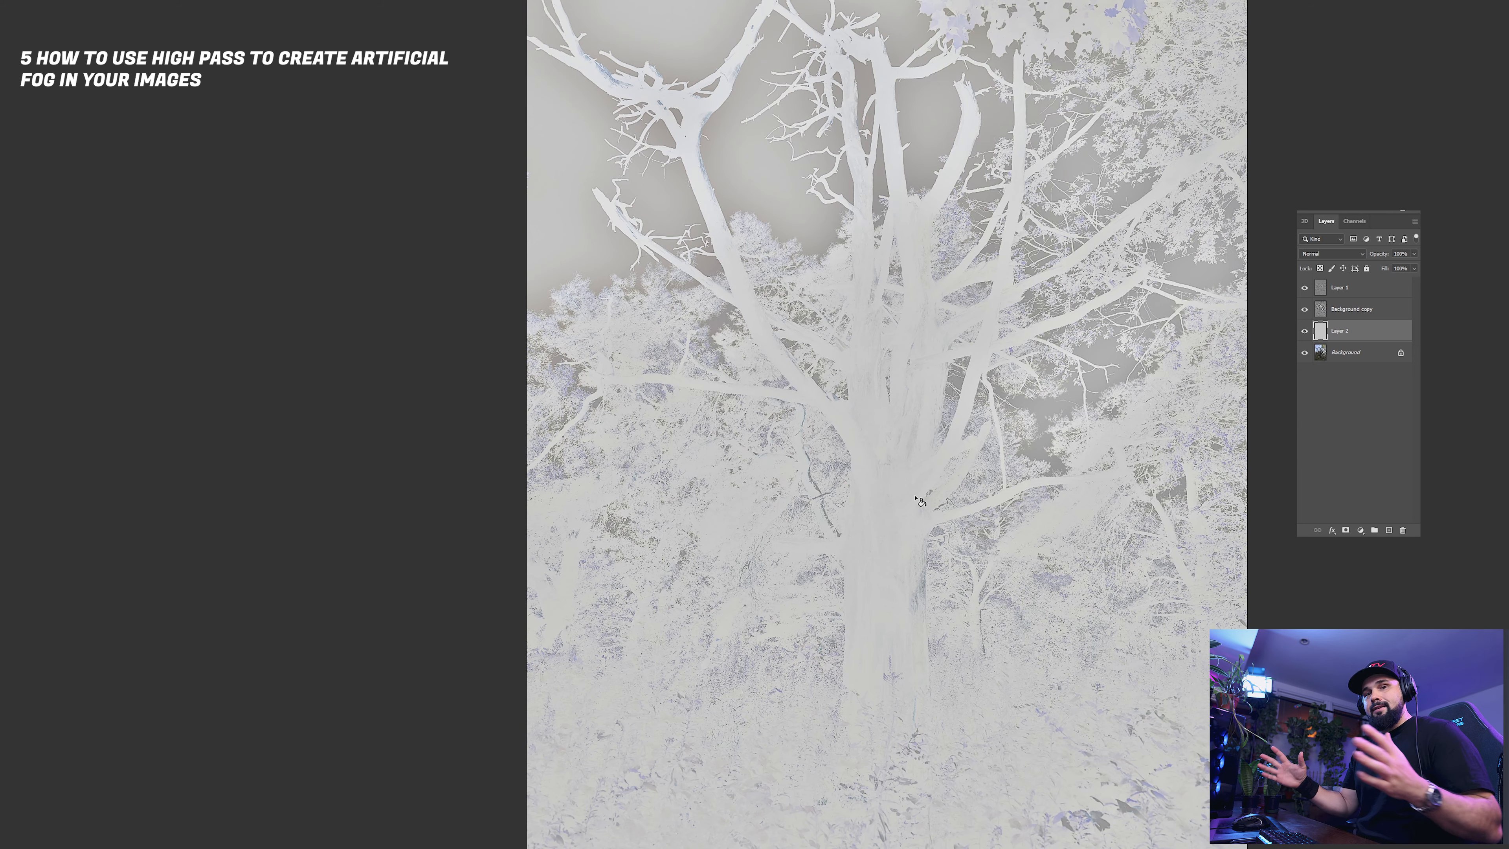
click(1338, 252)
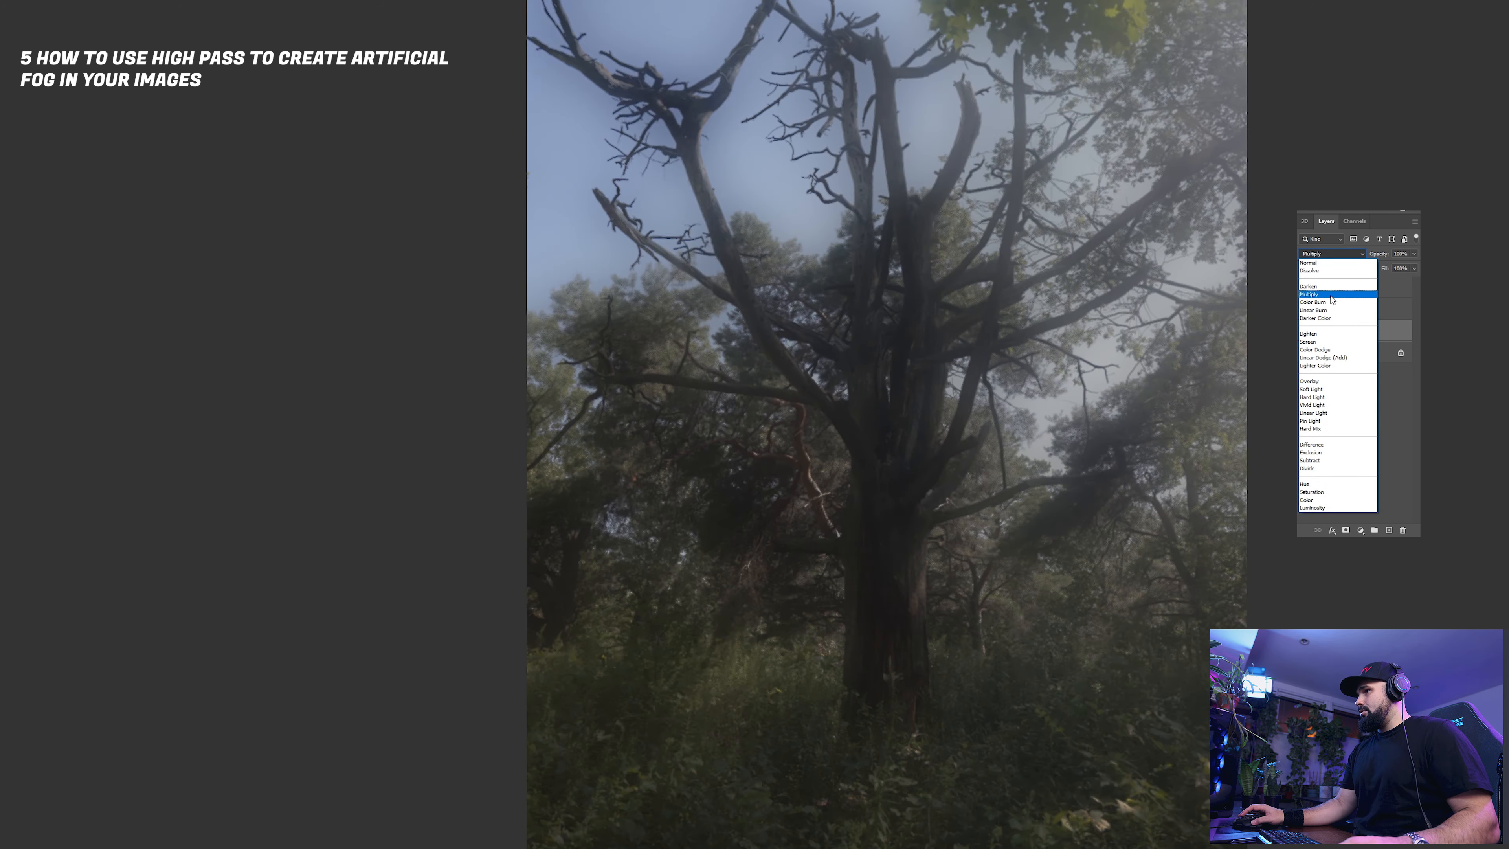
click(1316, 302)
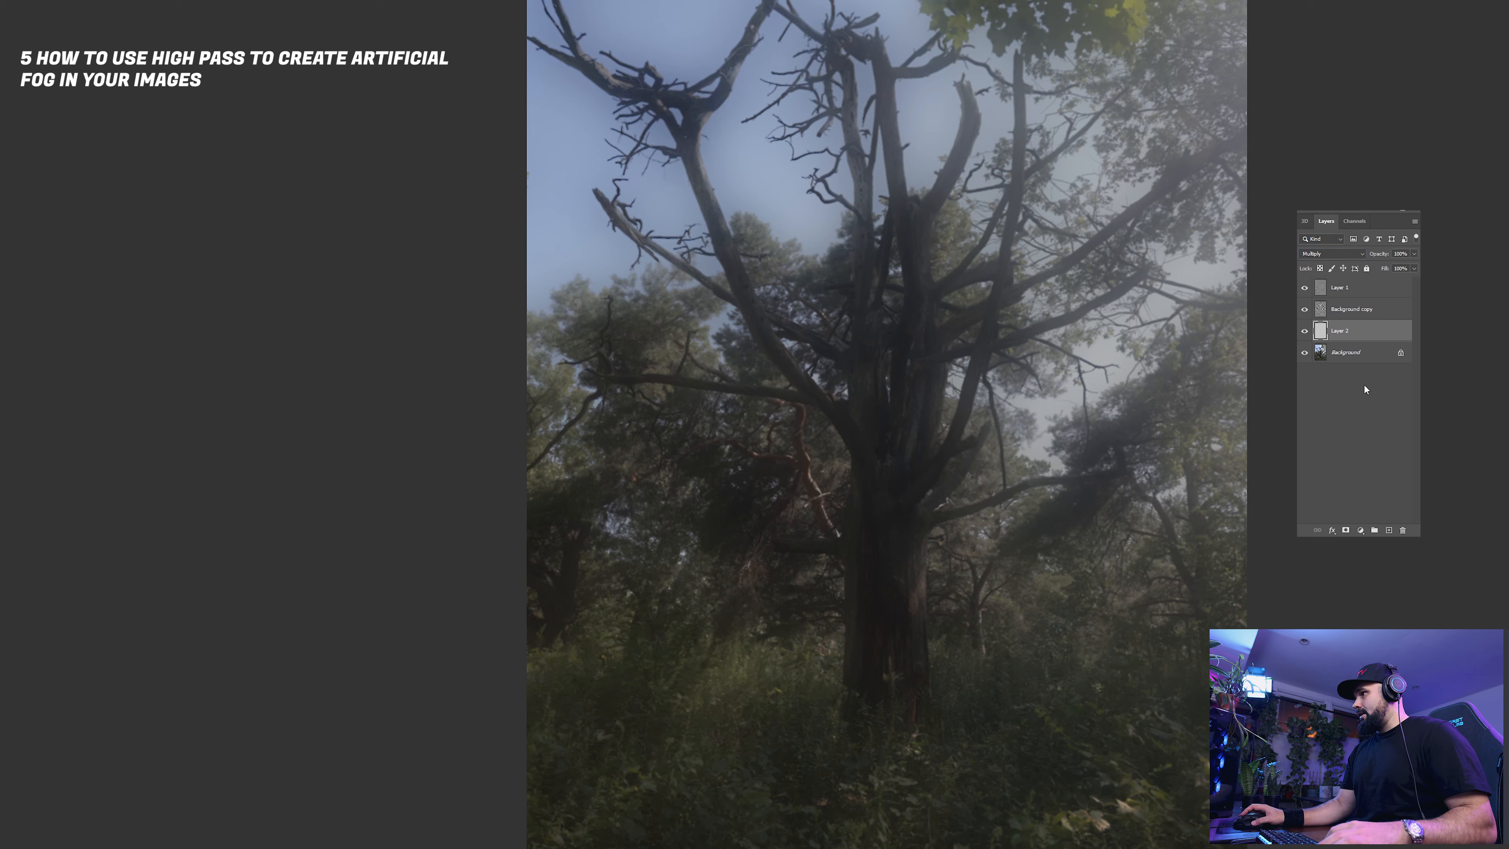
Set the gray layer's opacity to 30% and compare the image with and without the fog layers
key(3)
click(1414, 253)
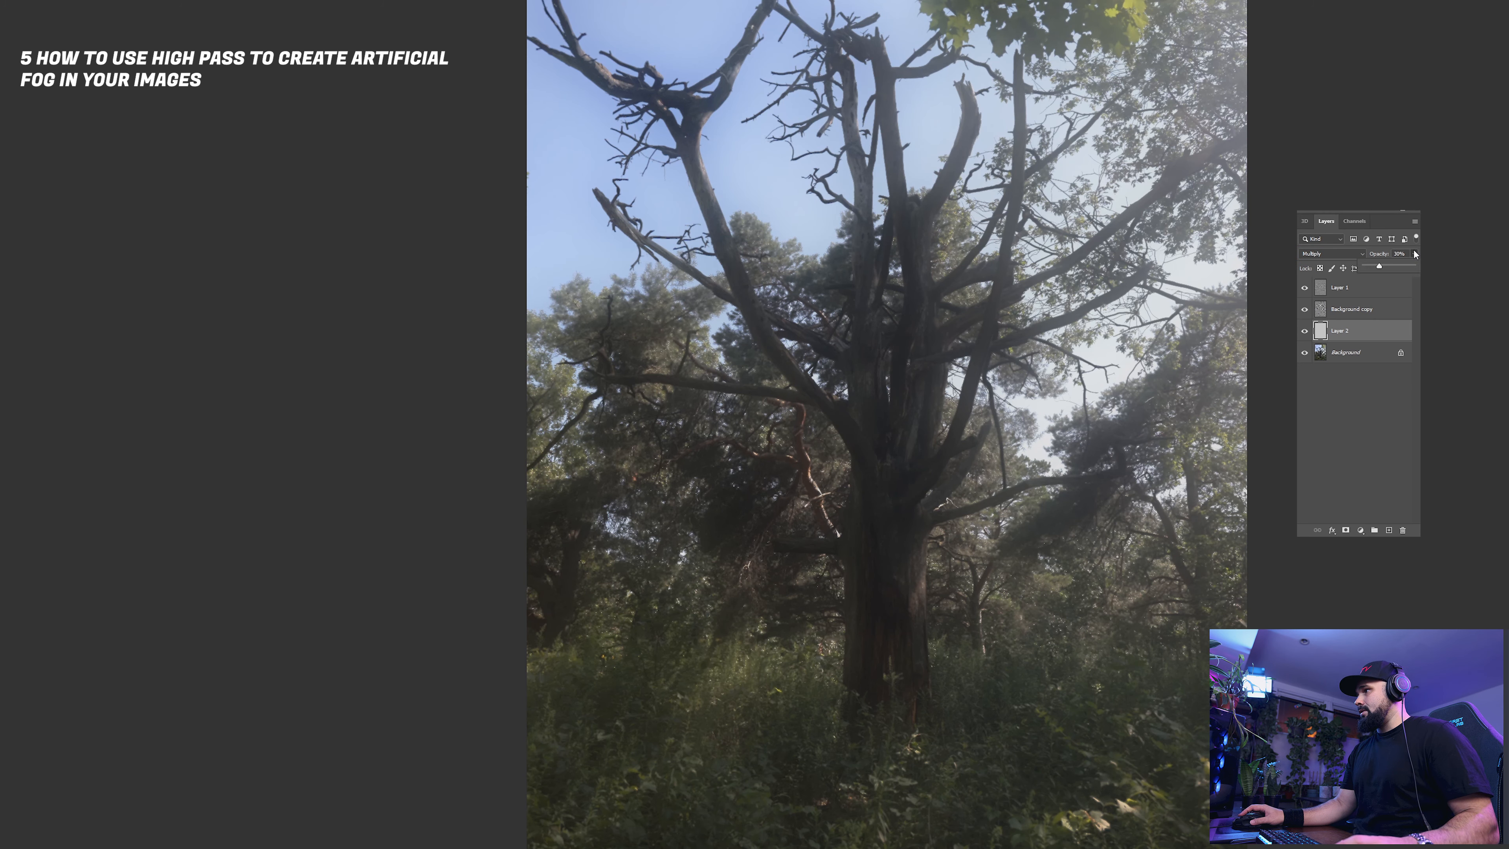
click(1380, 335)
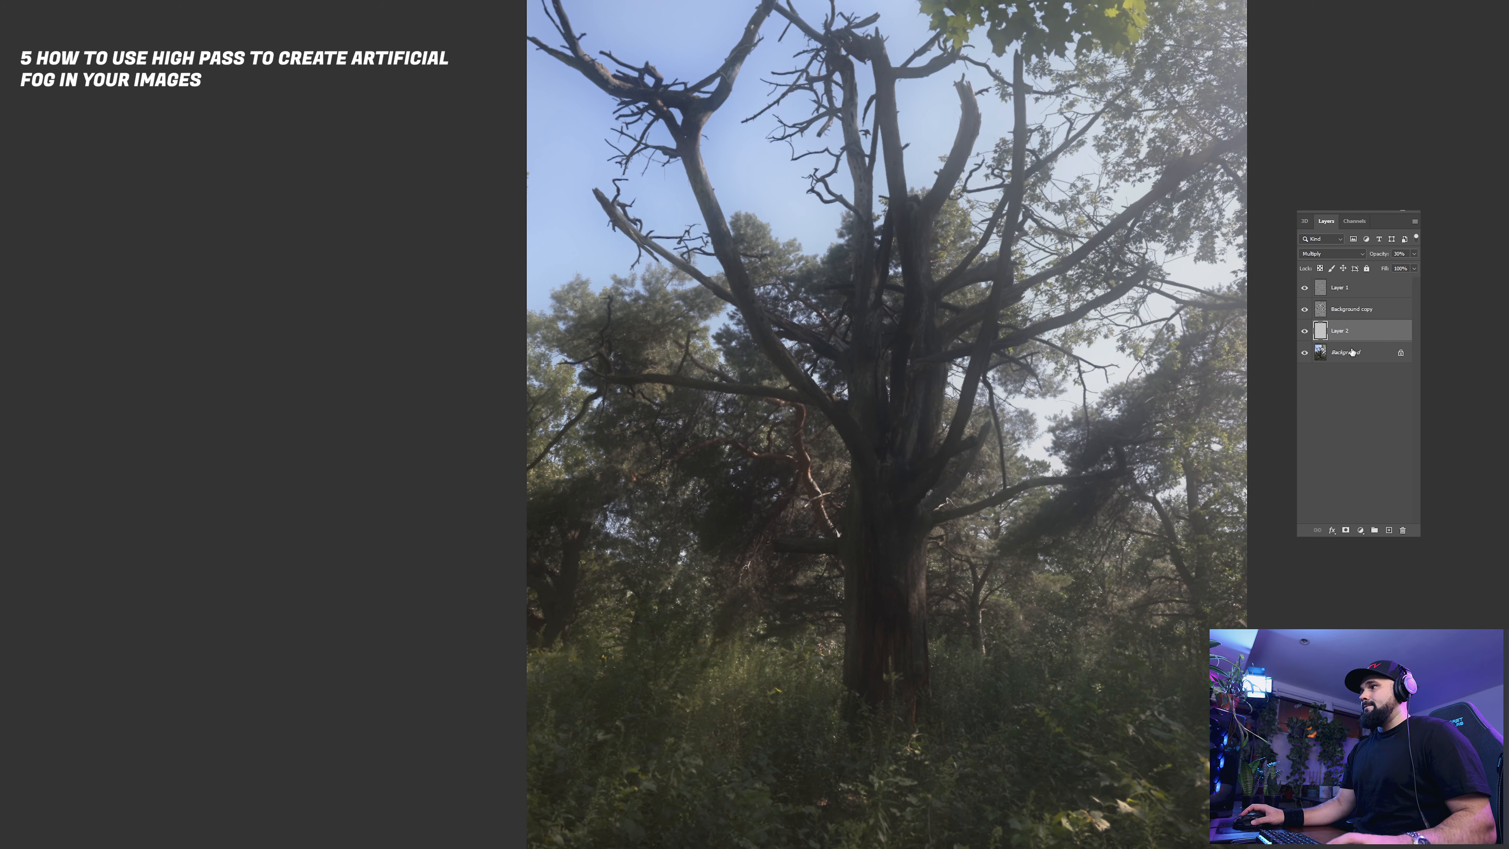
click(1305, 334)
click(1305, 335)
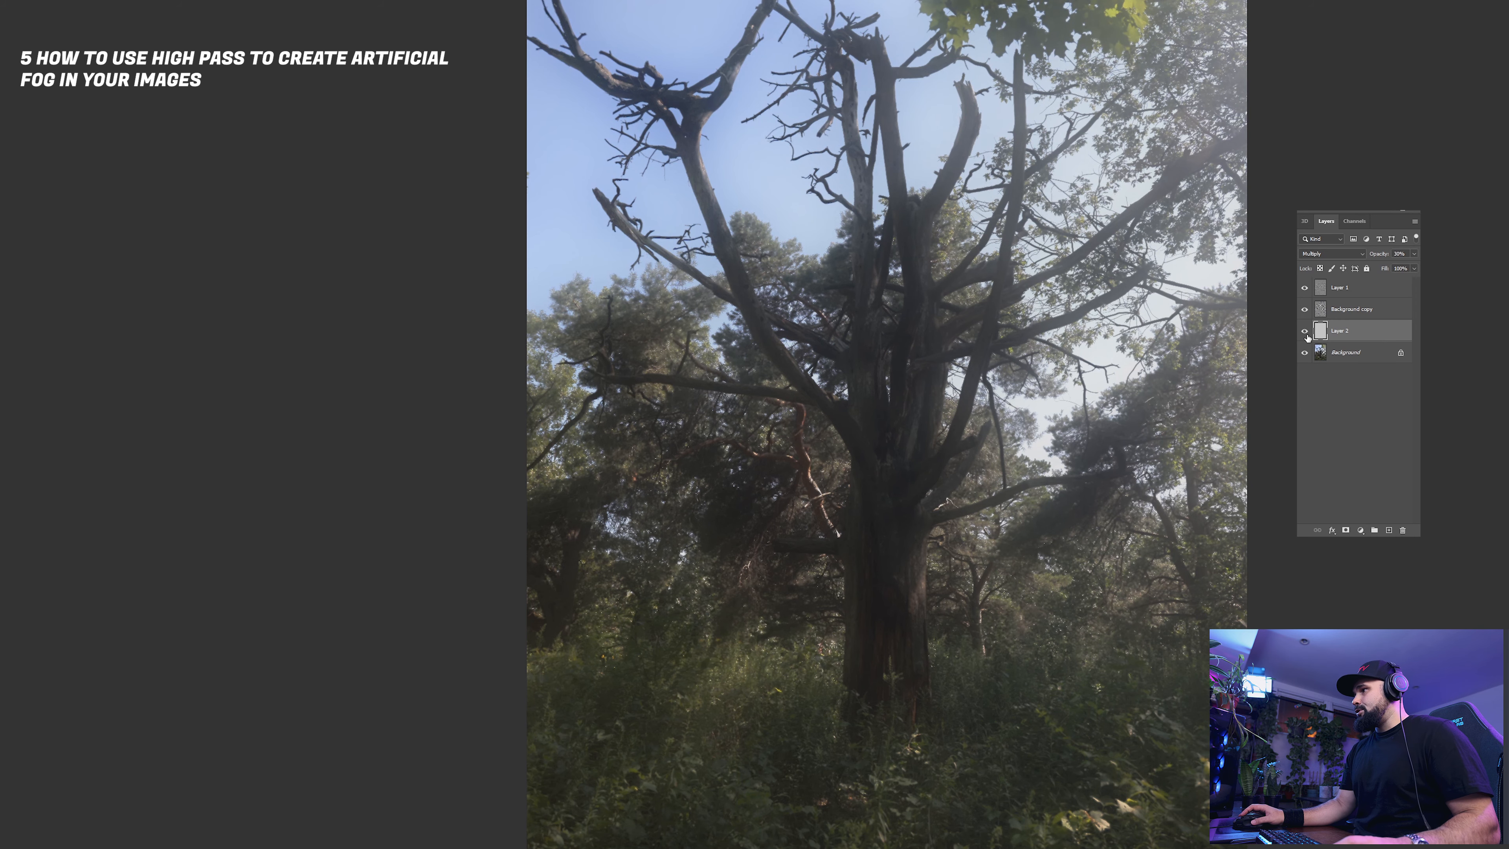
mouse_move(1306, 309)
mouse_down()
mouse_move(1310, 294)
mouse_move(1305, 334)
mouse_up()
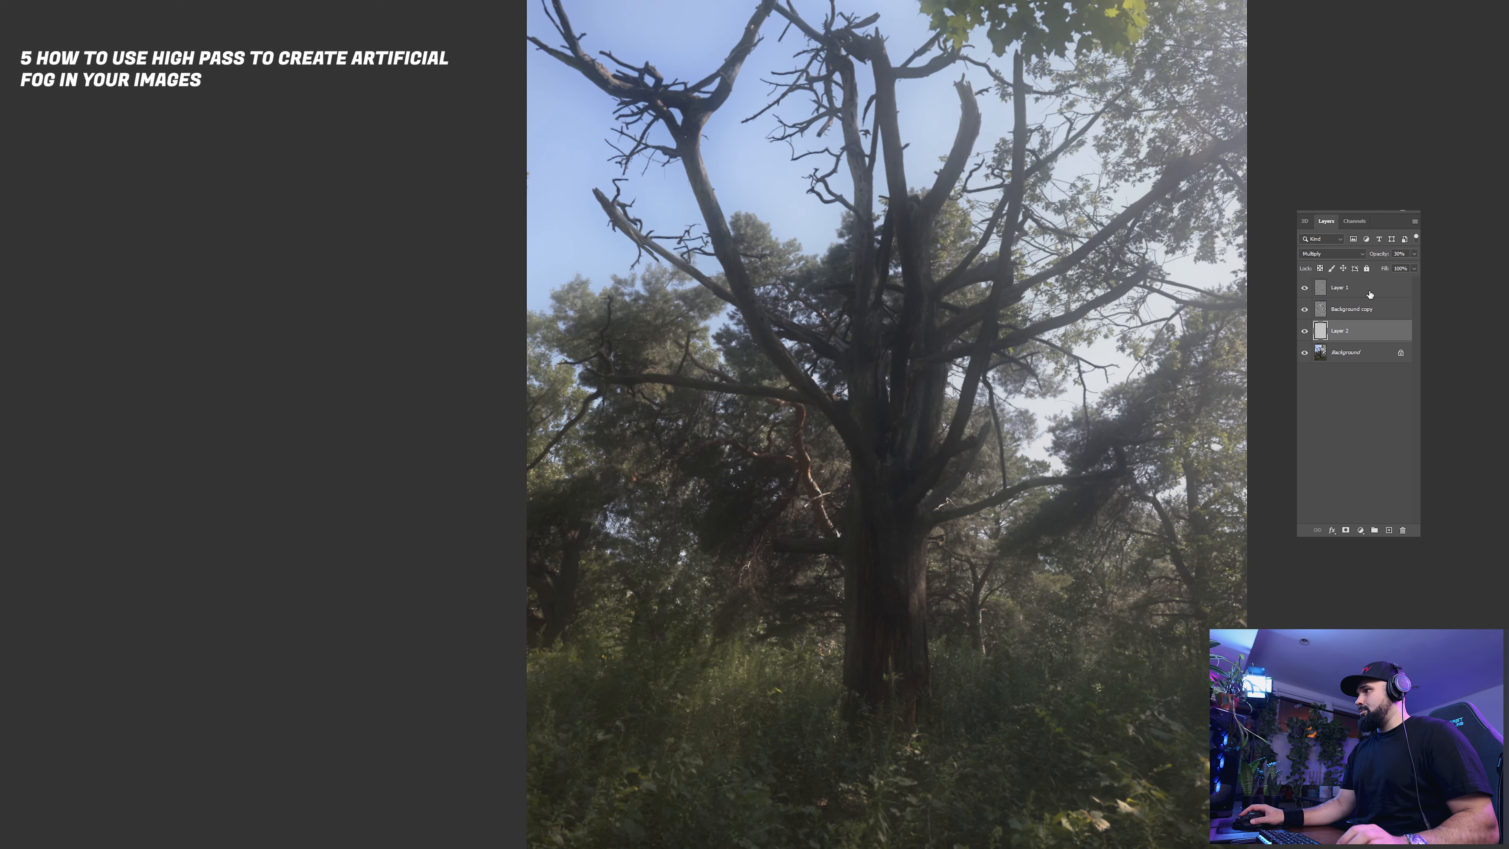
Group the three layers above the Background and compare the tree photo with and without the group, ending at the full-image view
shift+click(1371, 296)
click(1374, 530)
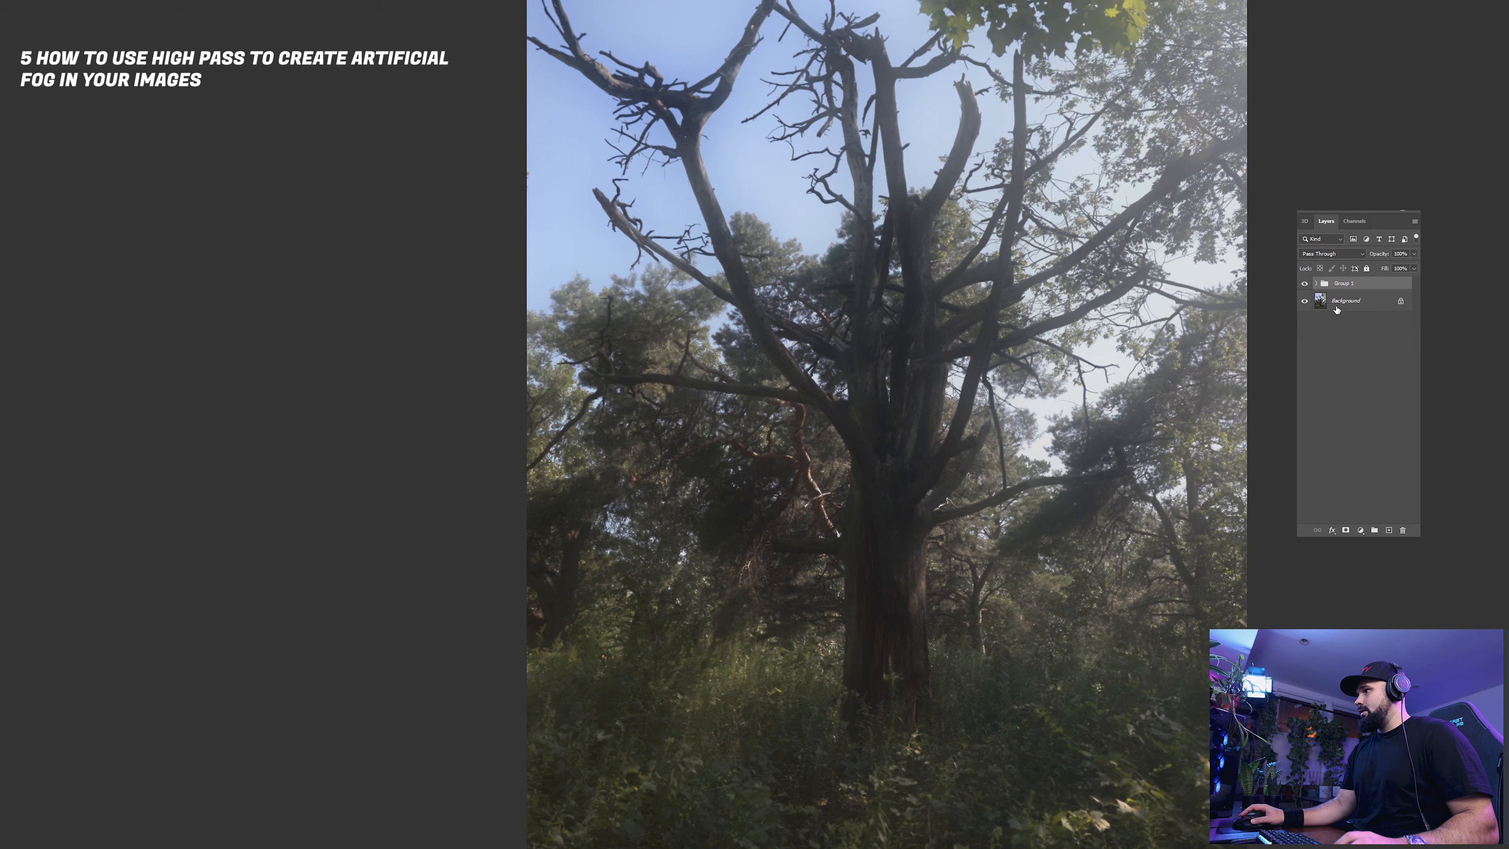
click(1304, 284)
click(1304, 287)
click(1303, 286)
click(1303, 286)
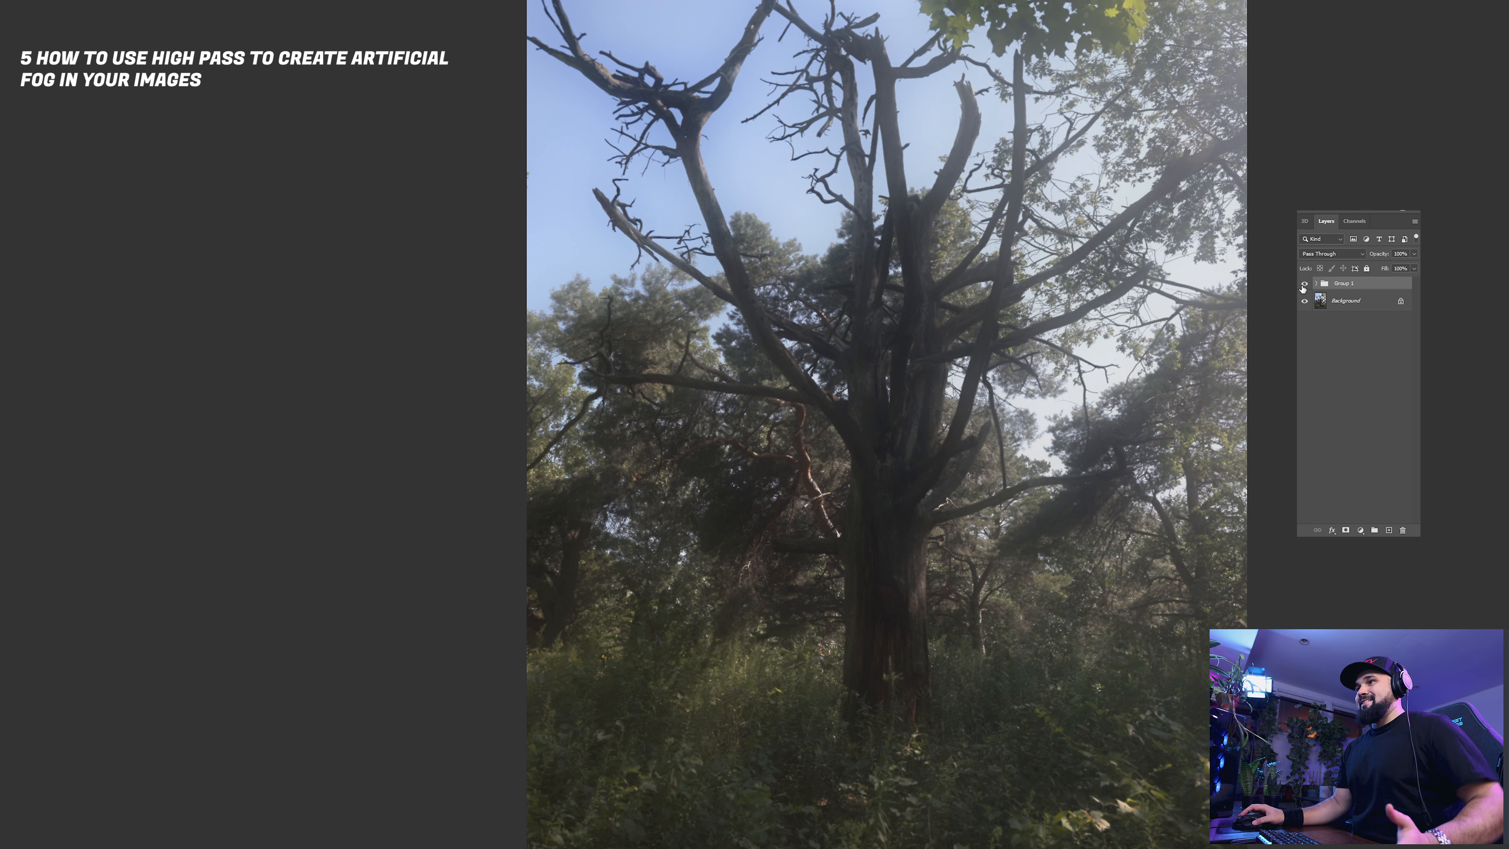
click(1304, 285)
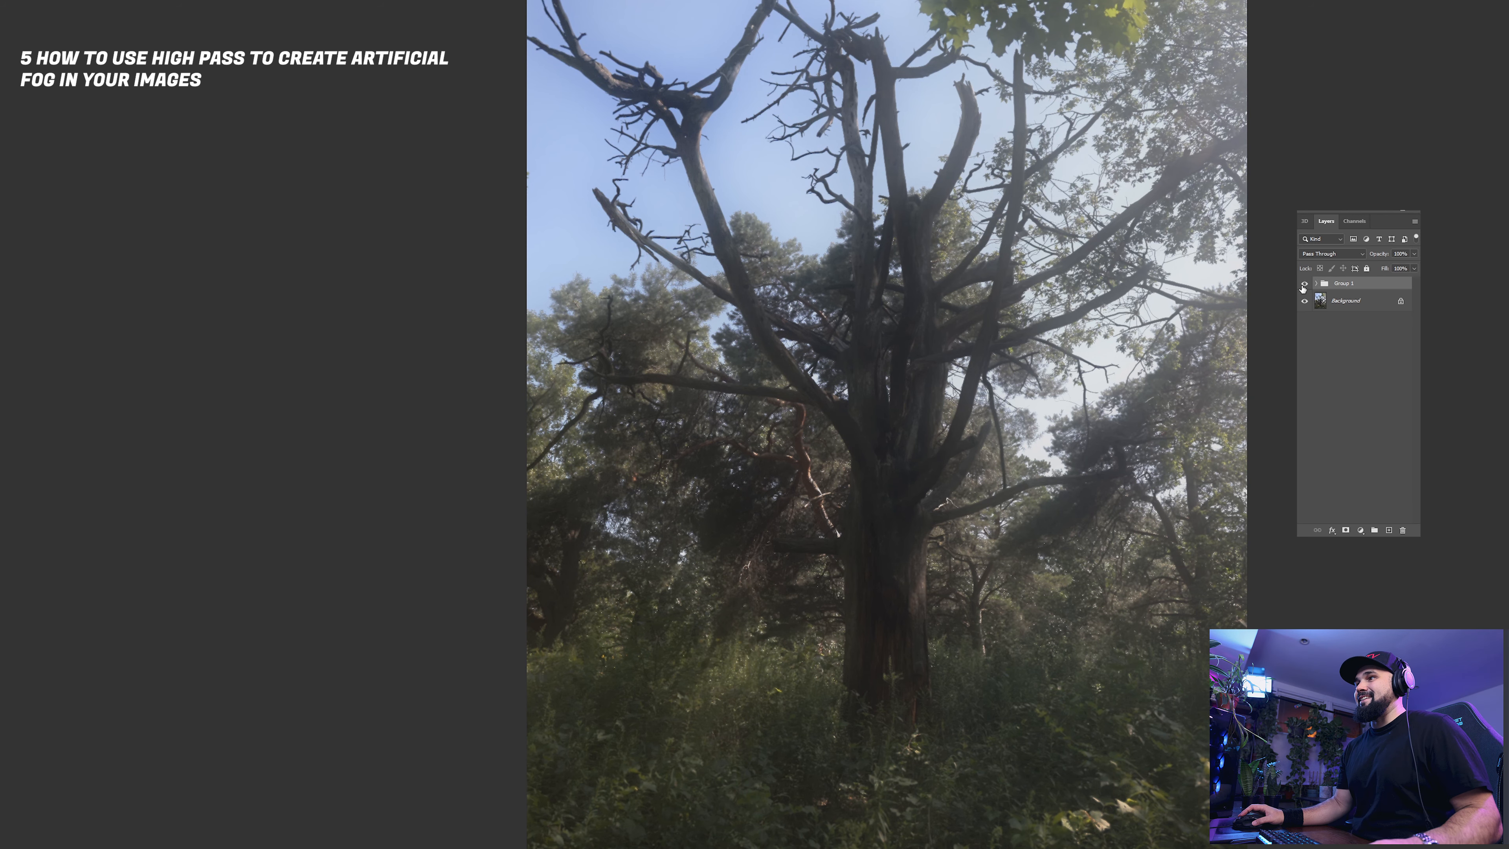
key(ctrl+0)
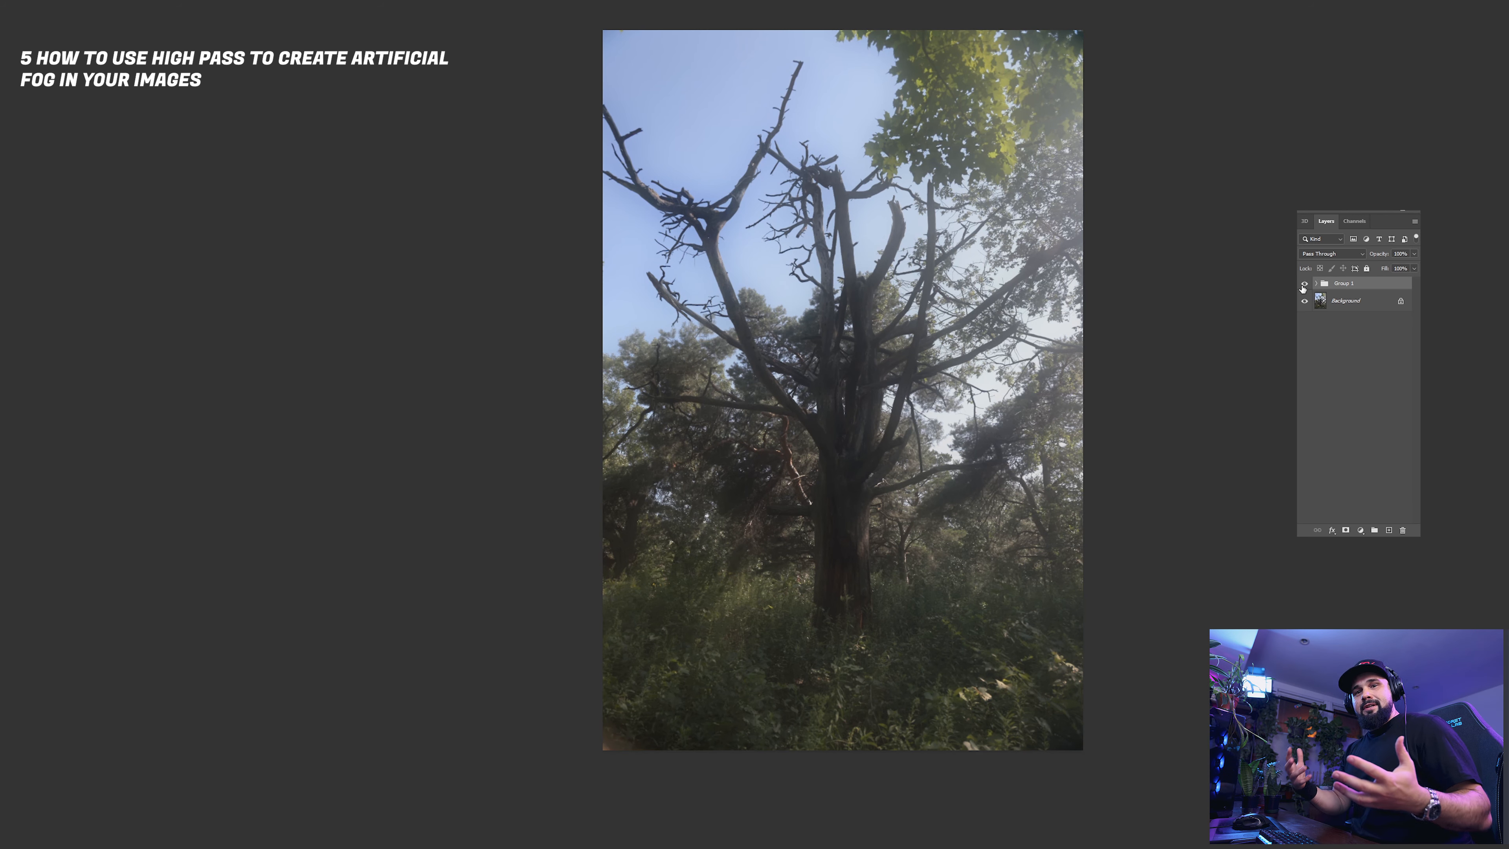